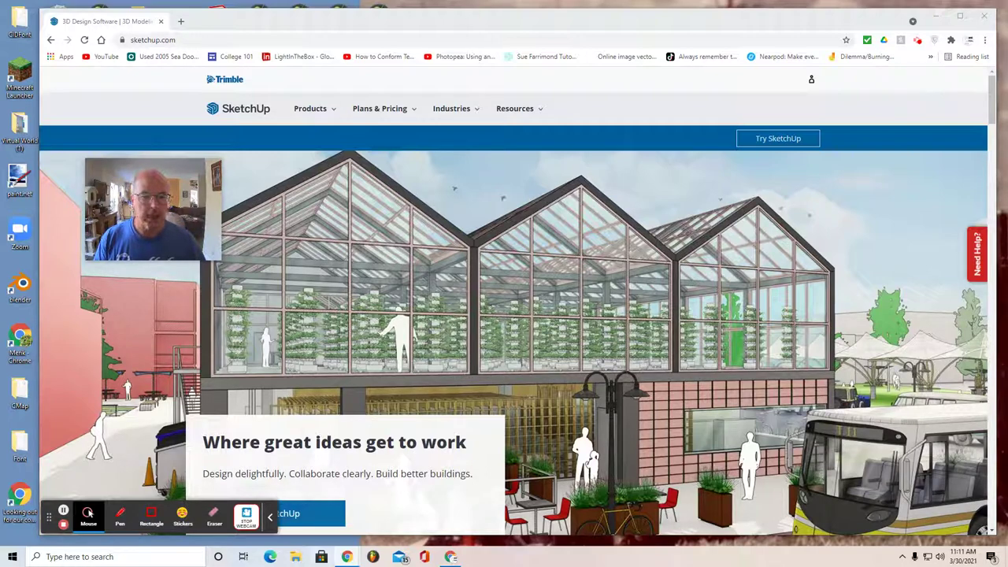
# Bring up the browser showing the sketchup.com home page
pyautogui.moveTo(346, 557)
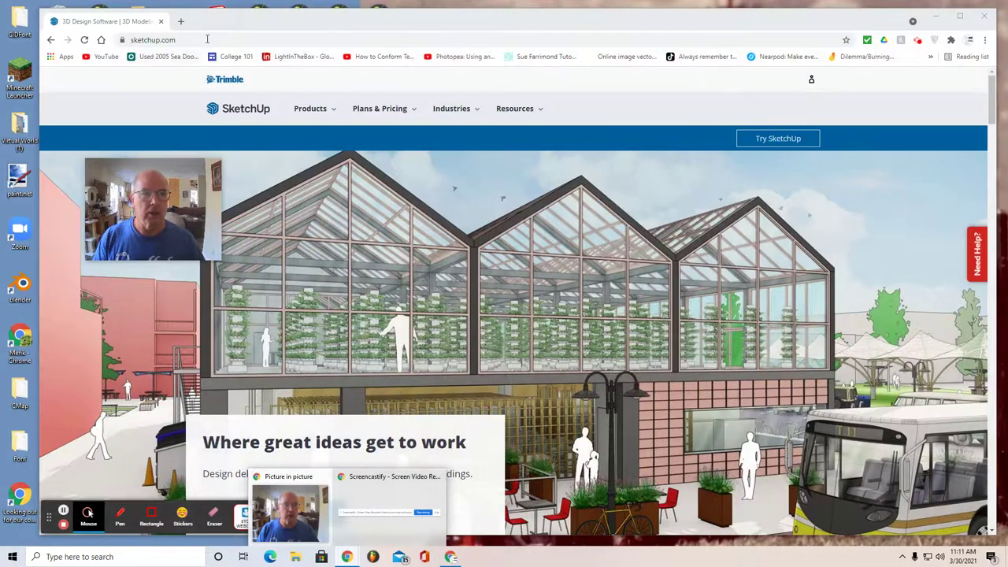
# In a new tab, go to the Gateway to Technology Science 1 class in Google Classroom
pyautogui.click(180, 21)
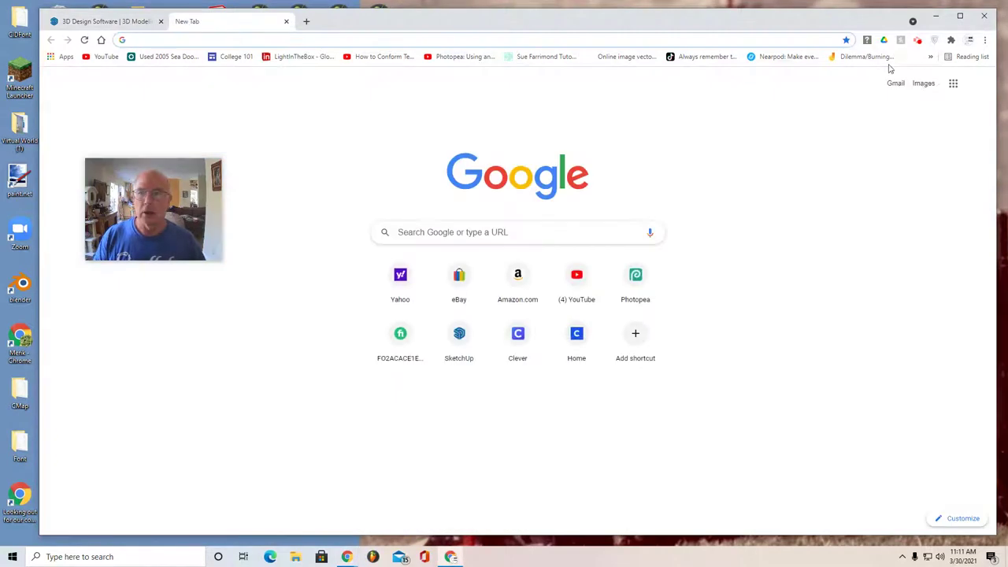
pyautogui.click(953, 82)
pyautogui.click(910, 130)
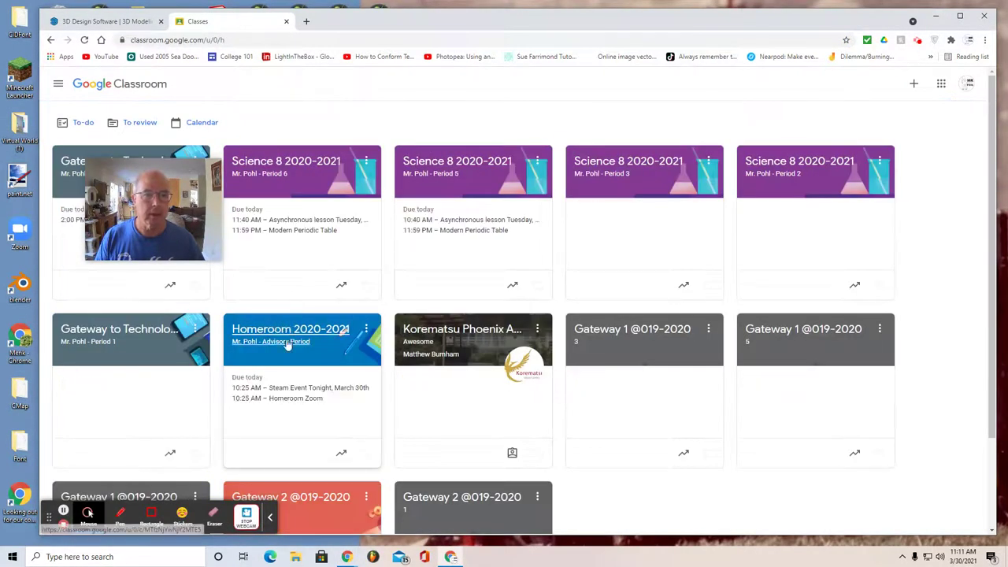
pyautogui.click(154, 334)
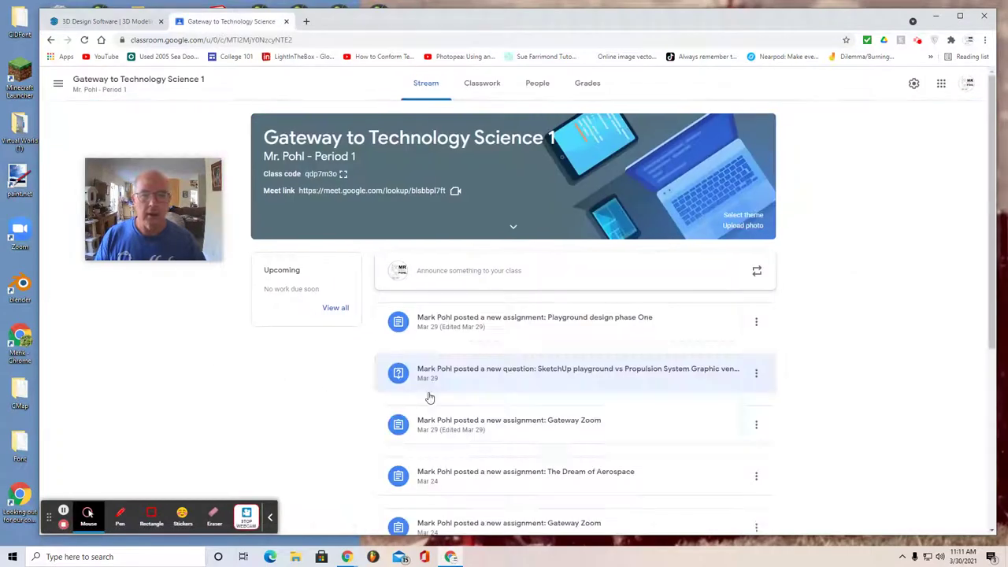
# Open Poles.pdf from the Playground design phase One assignment and zoom in on the pole dimensions
pyautogui.click(624, 328)
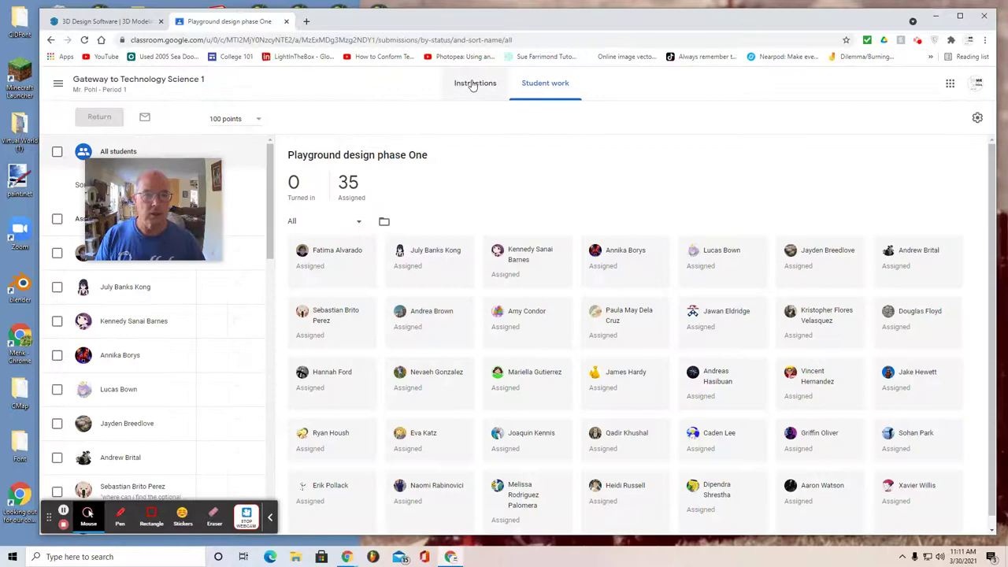
pyautogui.click(472, 85)
pyautogui.scroll(-1, 351, 281)
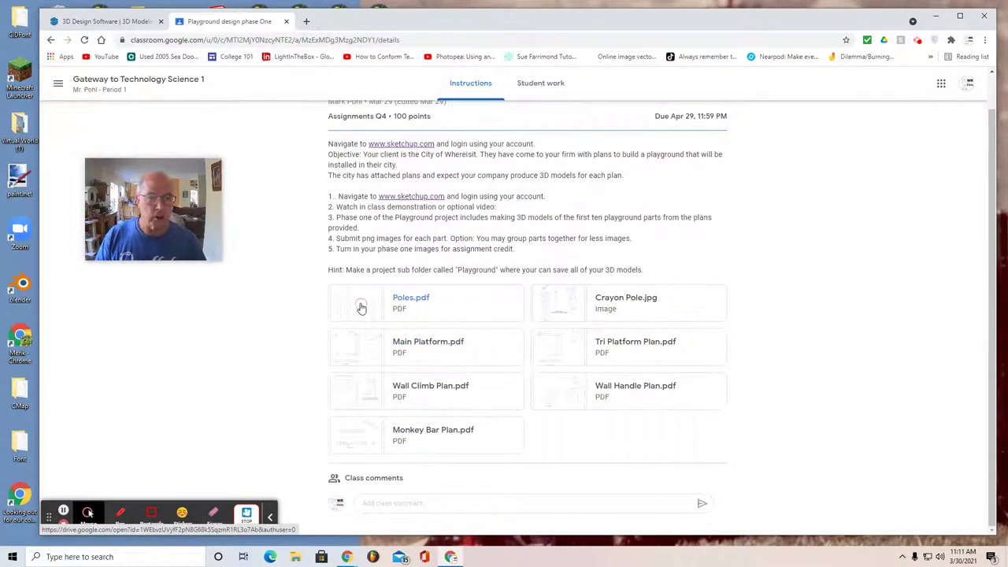
pyautogui.click(361, 307)
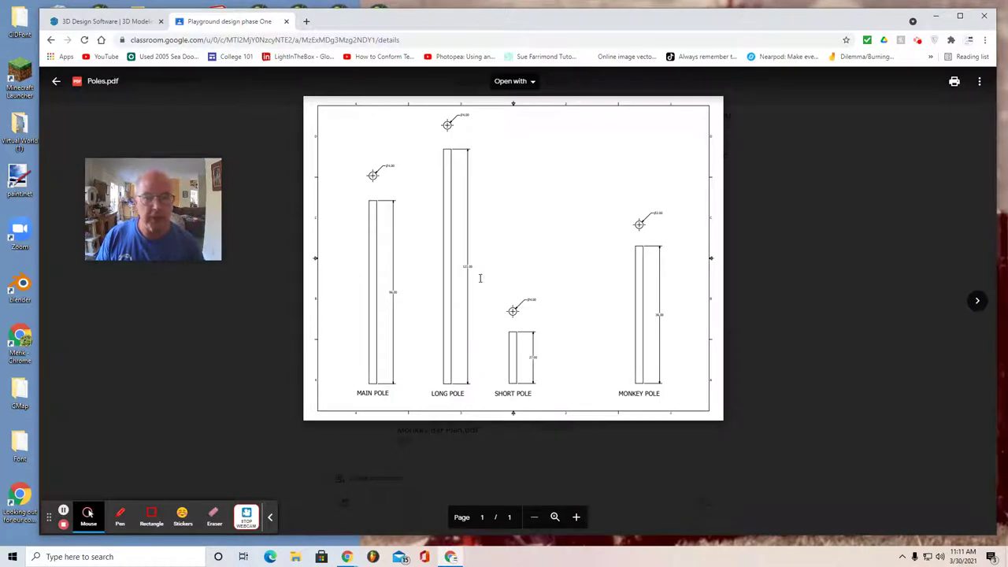
pyautogui.click(576, 516)
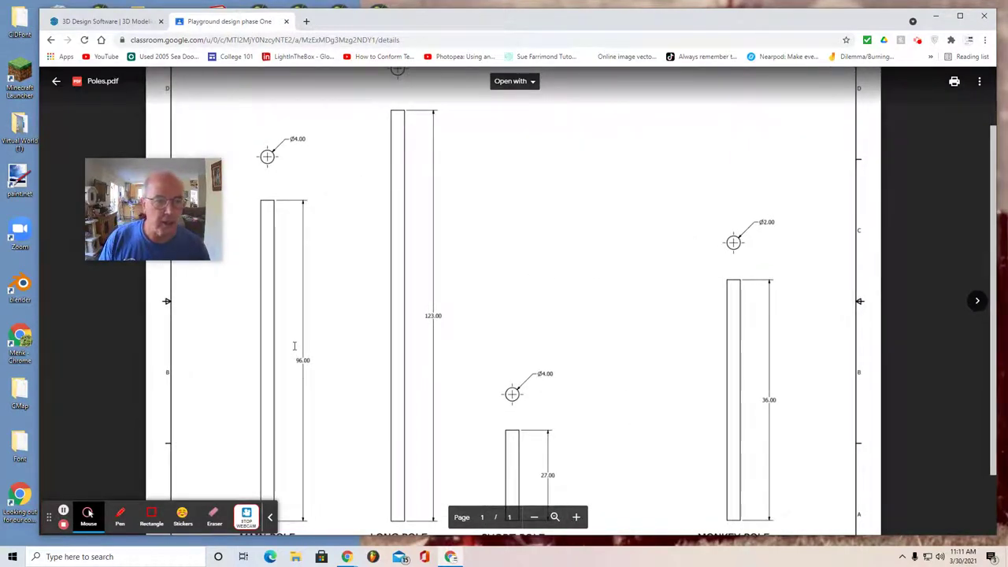
pyautogui.scroll(-1, 292, 399)
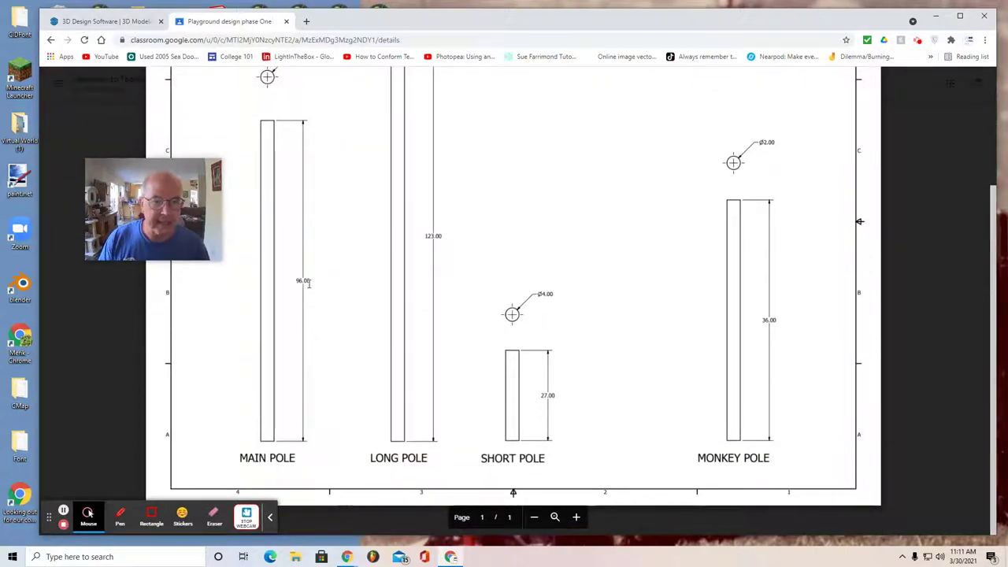
pyautogui.scroll(2, 304, 260)
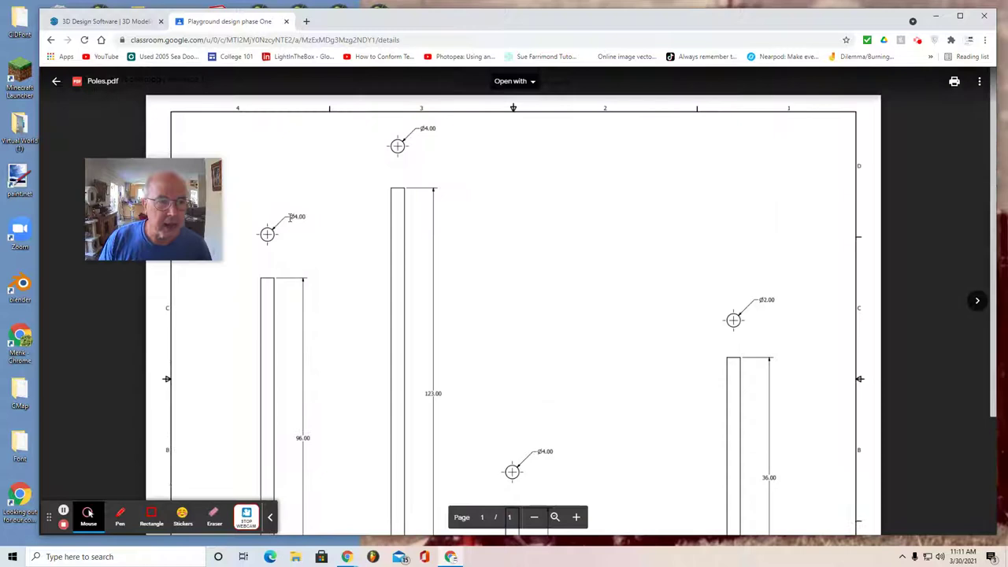
pyautogui.doubleClick(296, 216)
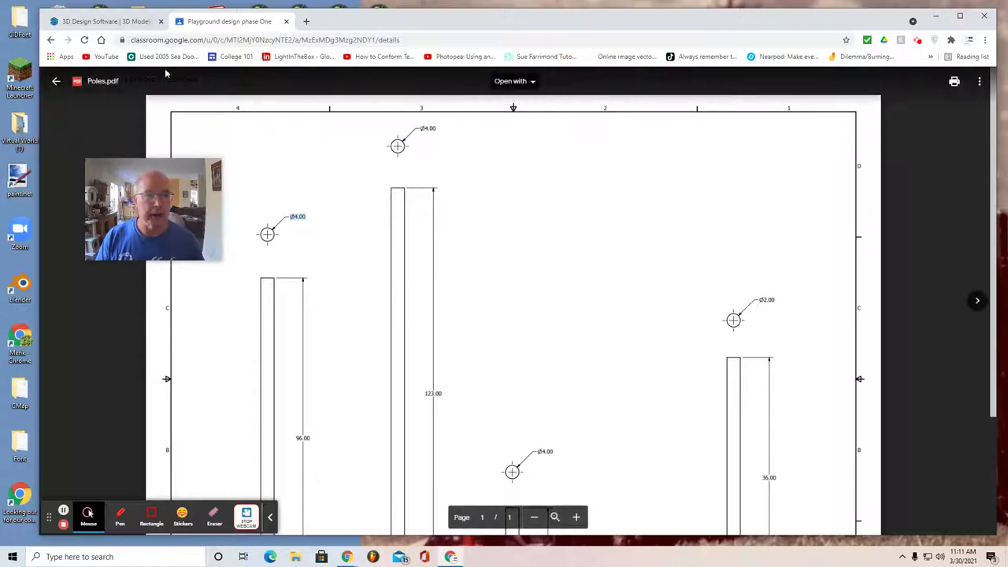
# From sketchup.com My Apps, sign in to Trimble with the Google school account
pyautogui.click(106, 21)
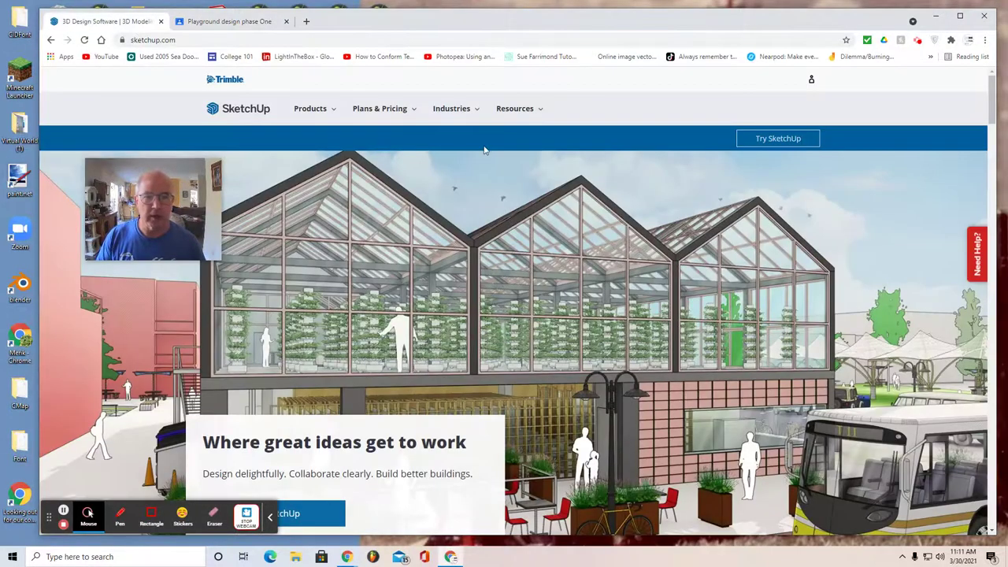
pyautogui.click(811, 79)
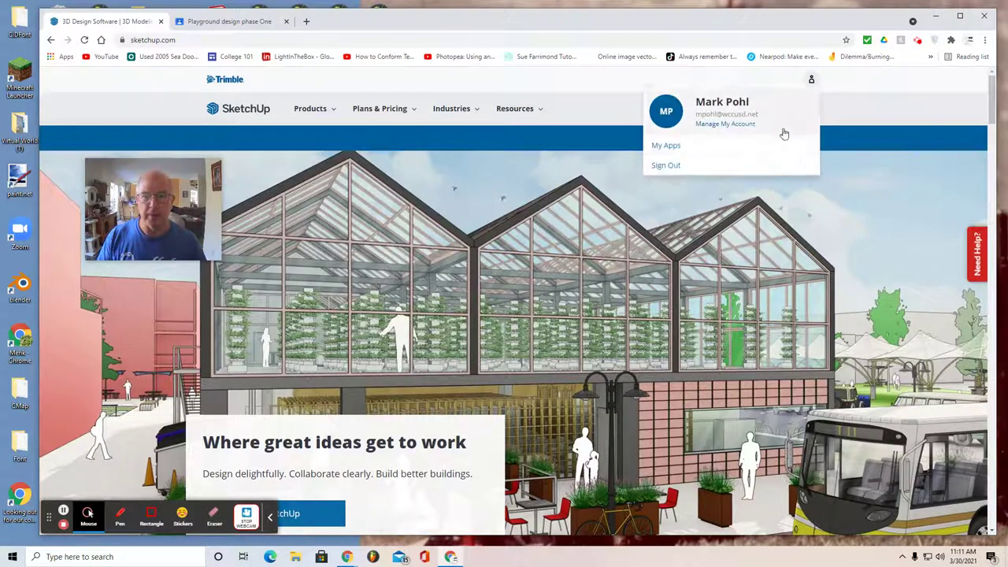
pyautogui.click(668, 148)
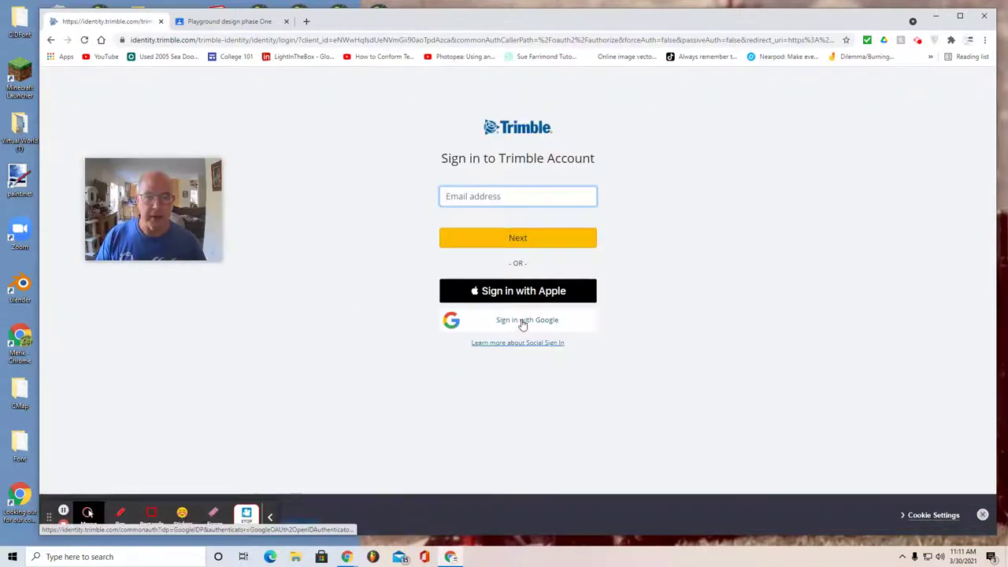
pyautogui.click(521, 321)
pyautogui.click(480, 201)
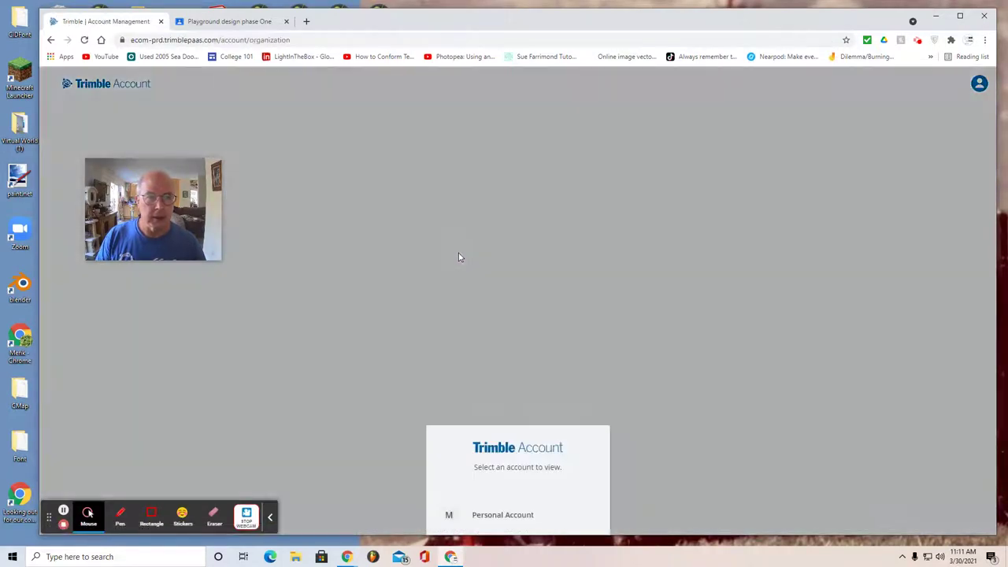
pyautogui.click(506, 328)
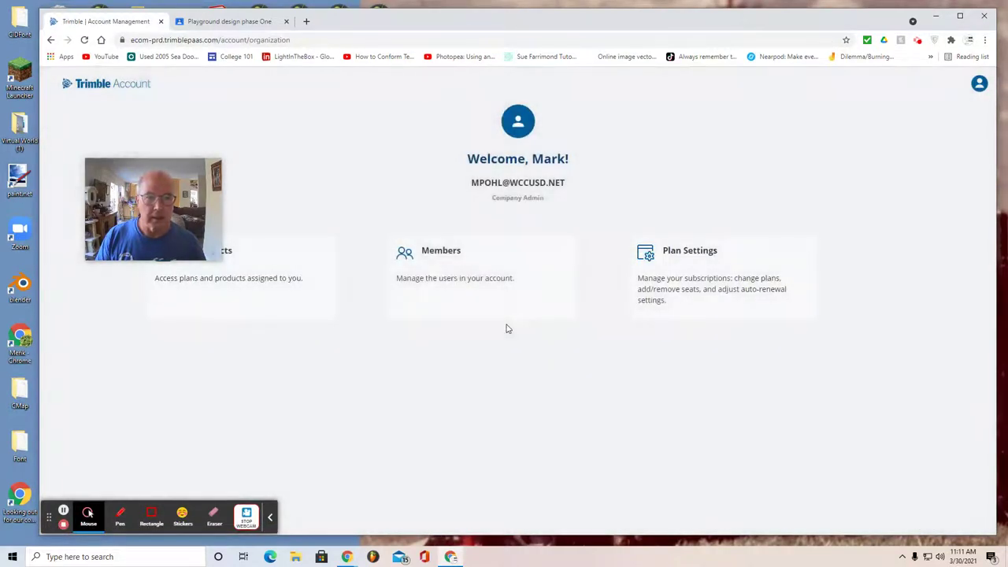
# Launch SketchUp for Web from the account's Products, under Included Applications
pyautogui.click(241, 277)
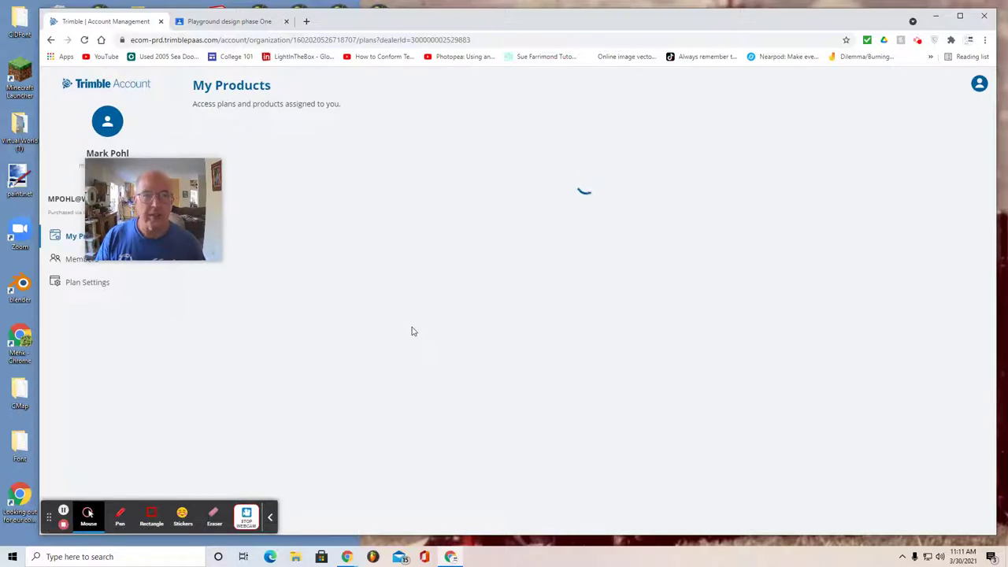
pyautogui.click(304, 211)
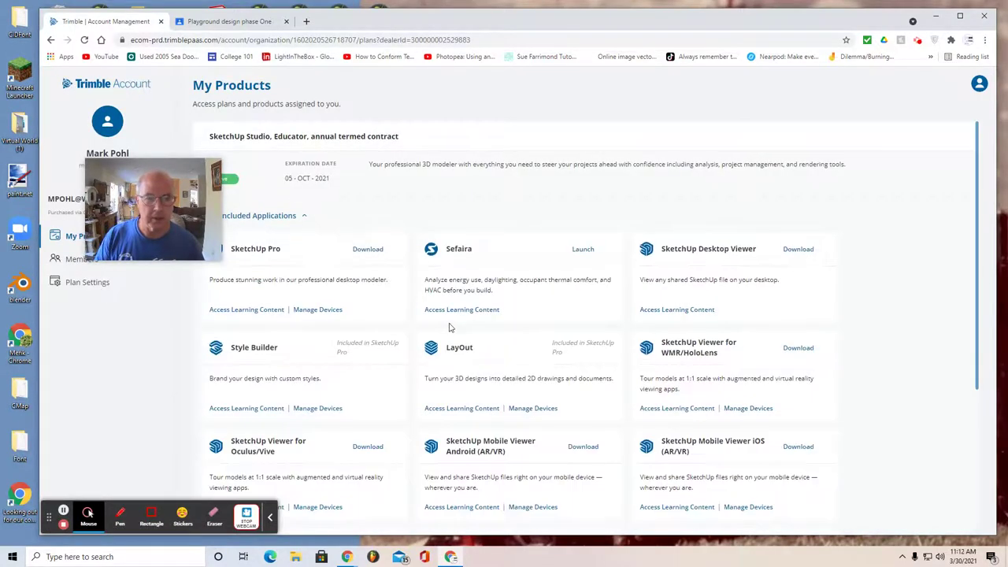
pyautogui.scroll(-3, 472, 339)
pyautogui.click(584, 321)
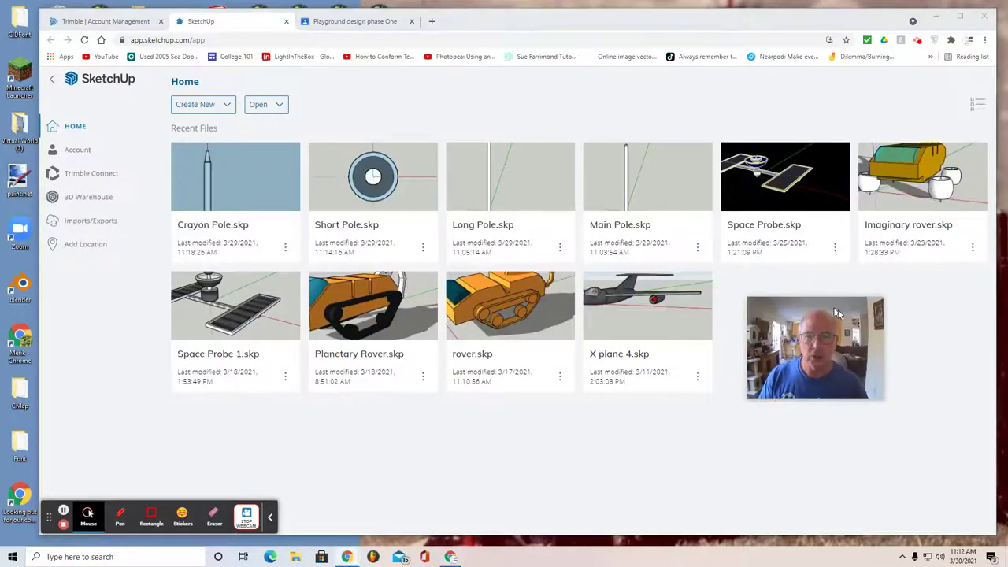
# Start a new model with decimal-inch units, 0.0000 precision and 0.125" snapping
pyautogui.click(206, 106)
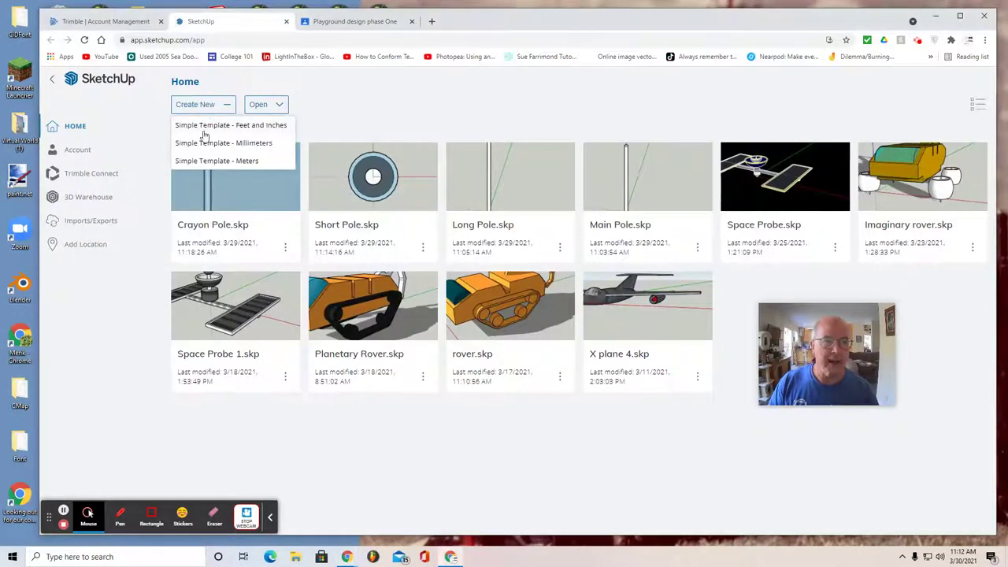
pyautogui.click(242, 128)
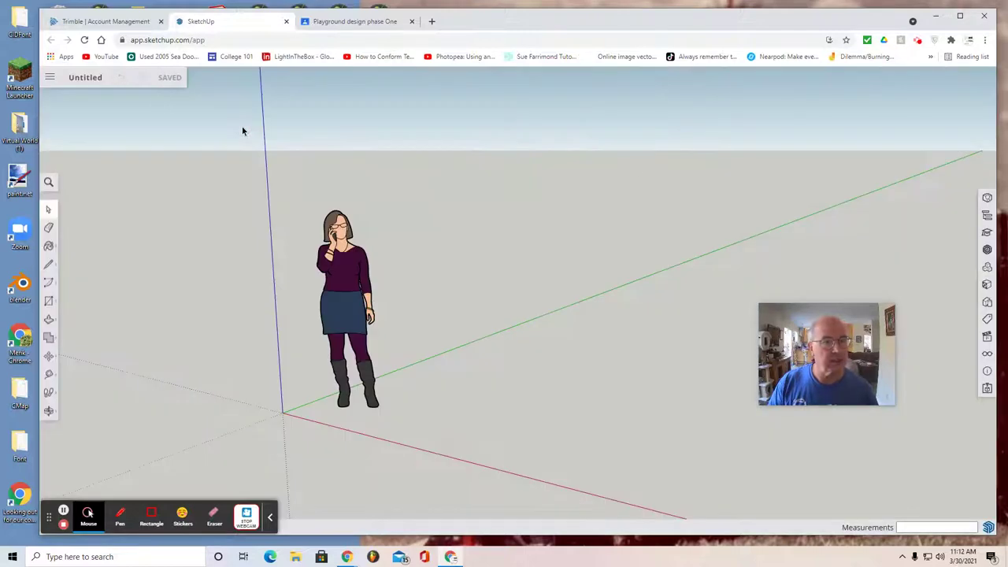
pyautogui.click(987, 371)
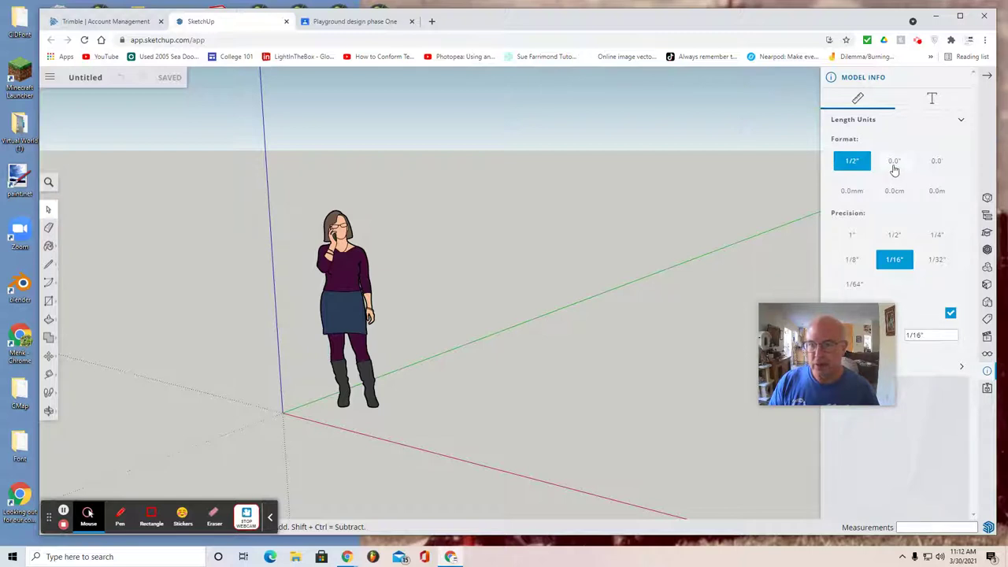
pyautogui.click(894, 162)
pyautogui.moveTo(852, 312); pyautogui.dragTo(732, 129)
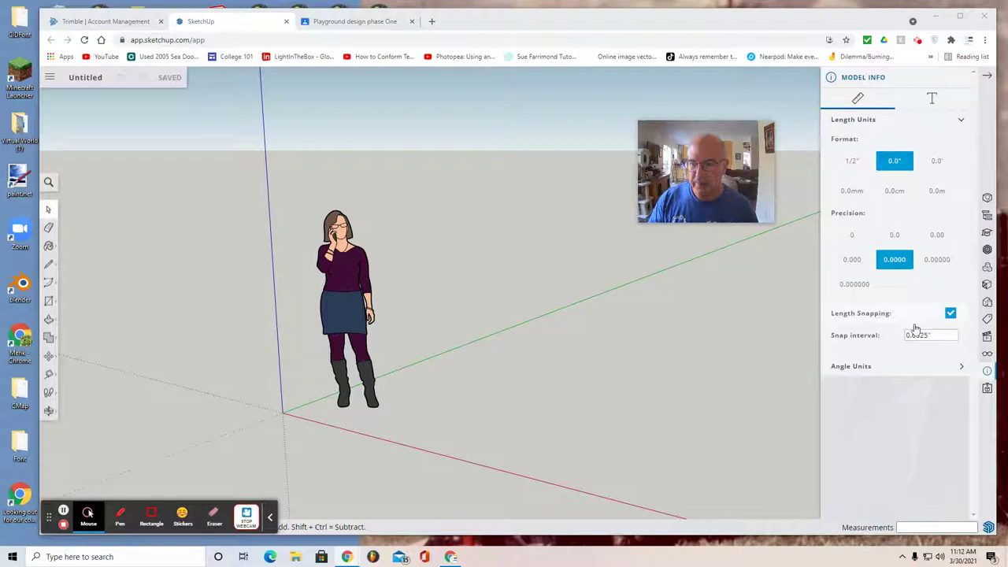
pyautogui.click(882, 334)
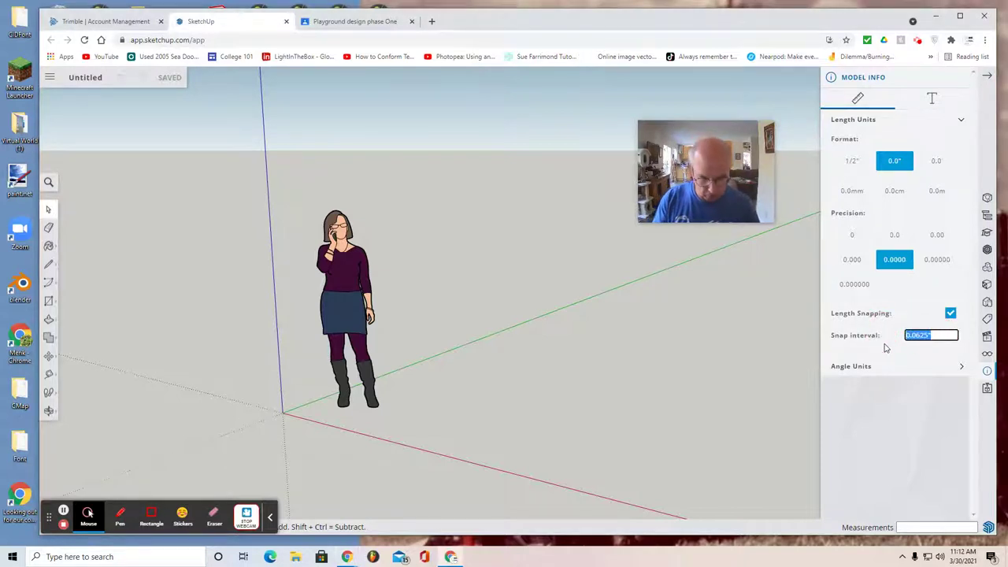
pyautogui.press('BackSpace')
pyautogui.write('125')
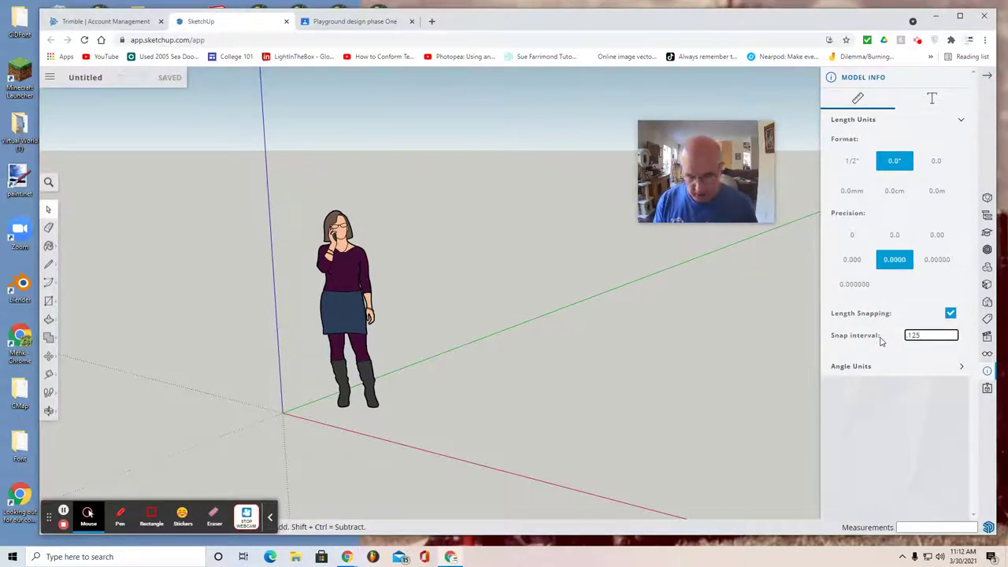
pyautogui.press('Return')
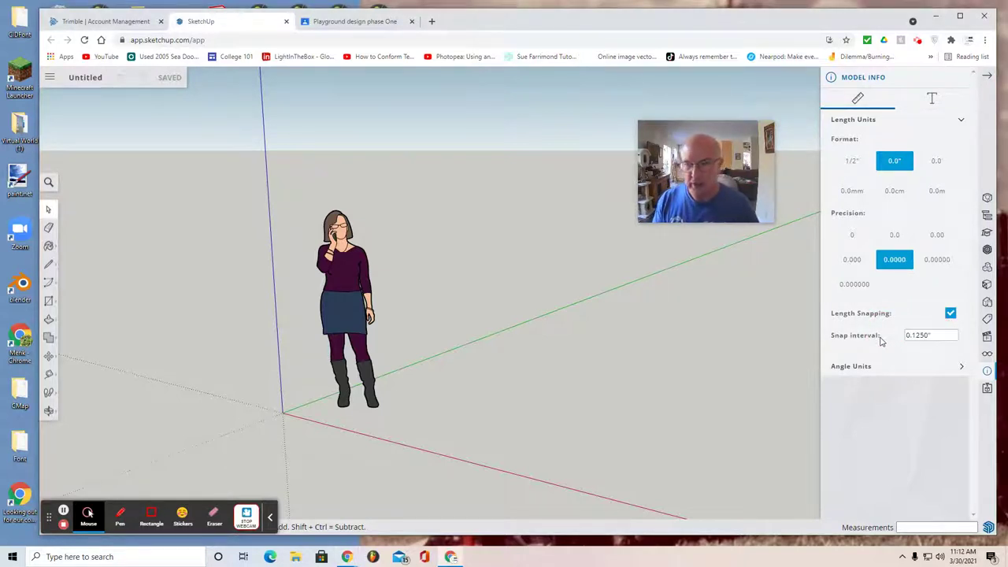
# Delete the standing woman figure and switch to the isometric view
pyautogui.click(358, 308)
pyautogui.press('Delete')
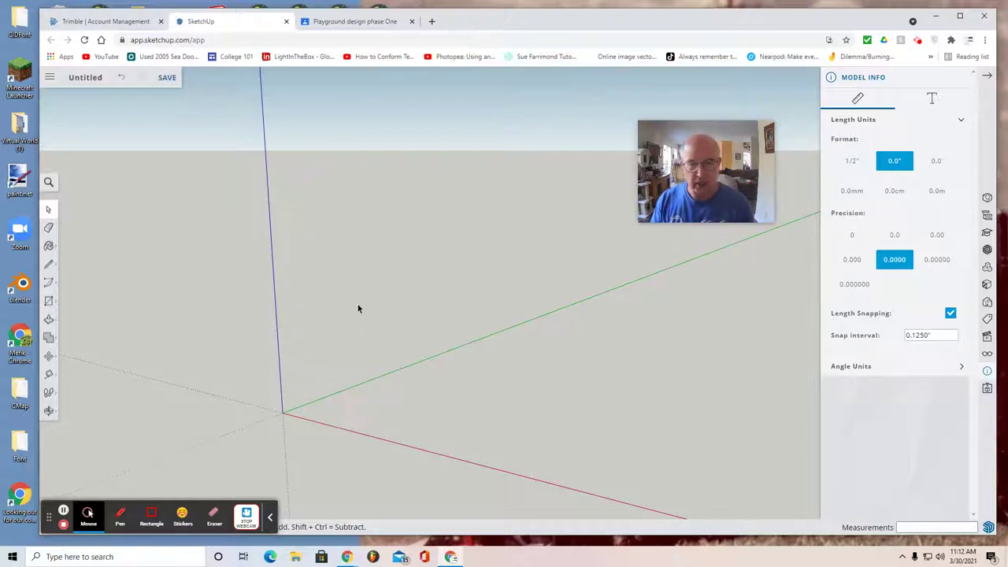
pyautogui.click(987, 337)
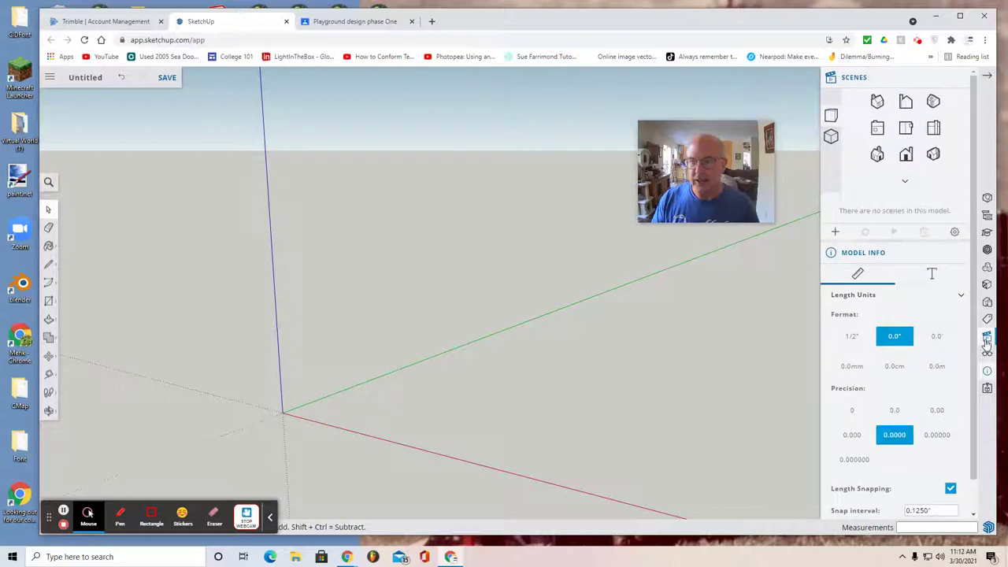
pyautogui.click(831, 137)
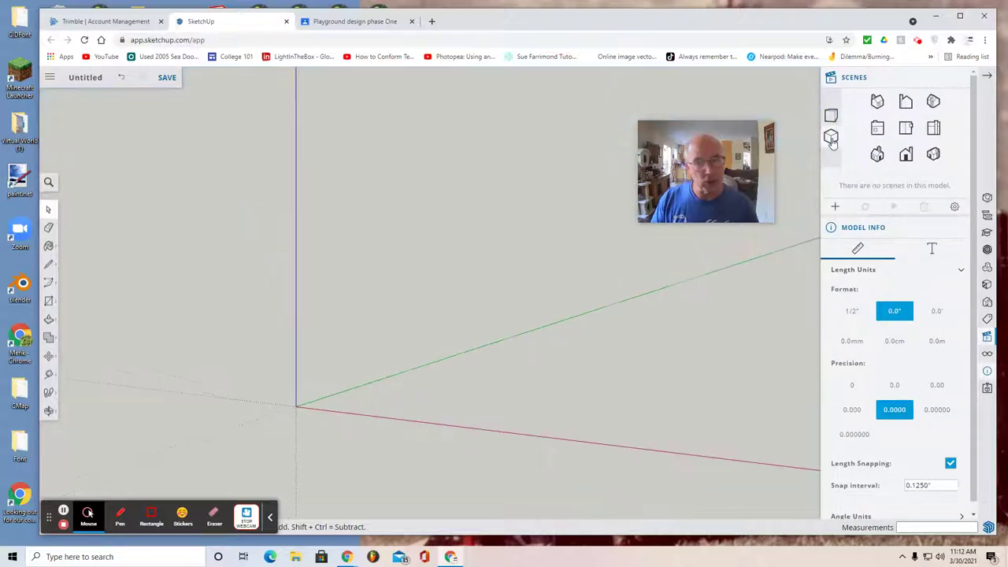
# In Top view, draw a 2" radius circle centred on the origin
pyautogui.click(905, 130)
pyautogui.moveTo(66, 409)
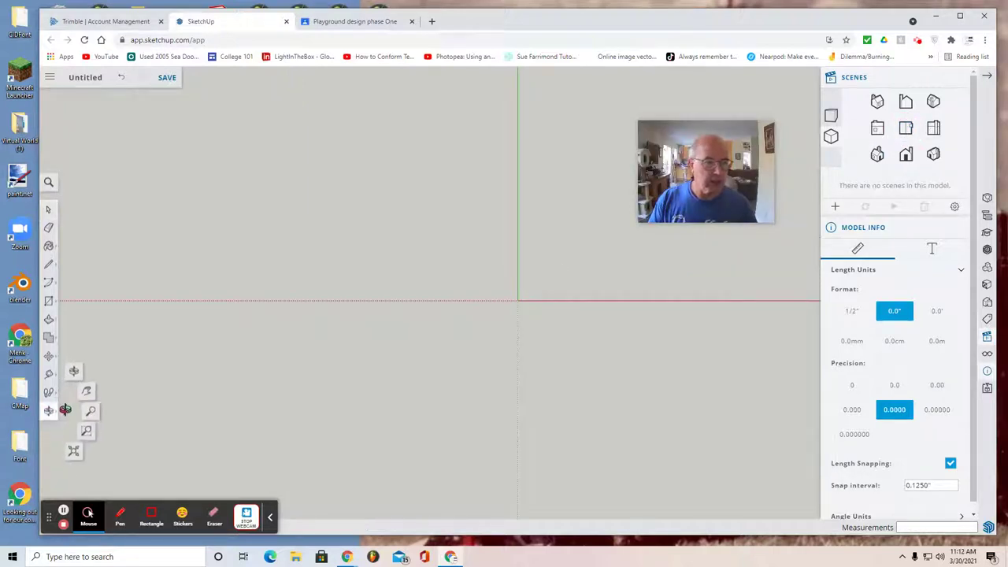
pyautogui.click(86, 391)
pyautogui.moveTo(536, 364); pyautogui.dragTo(345, 391)
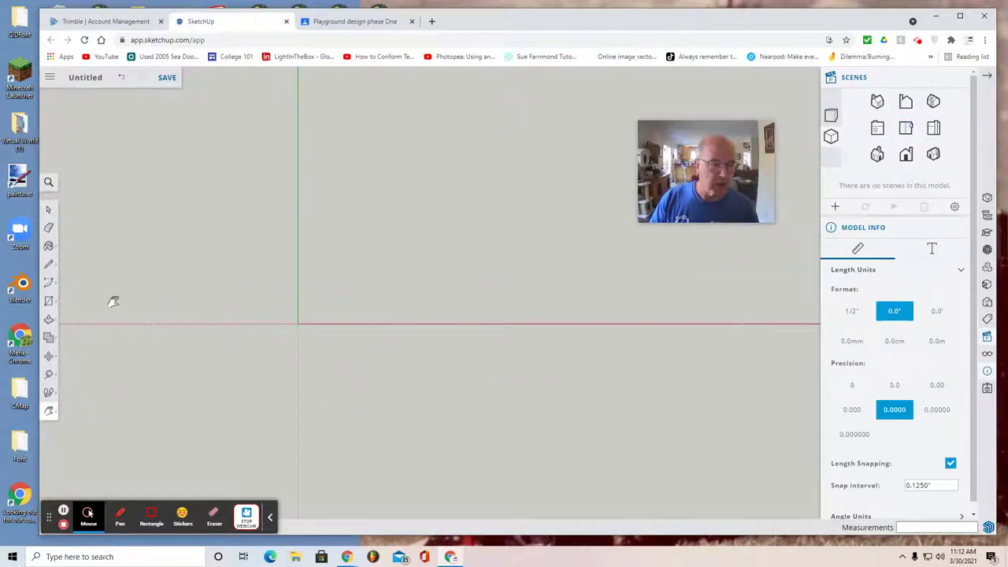
pyautogui.click(49, 283)
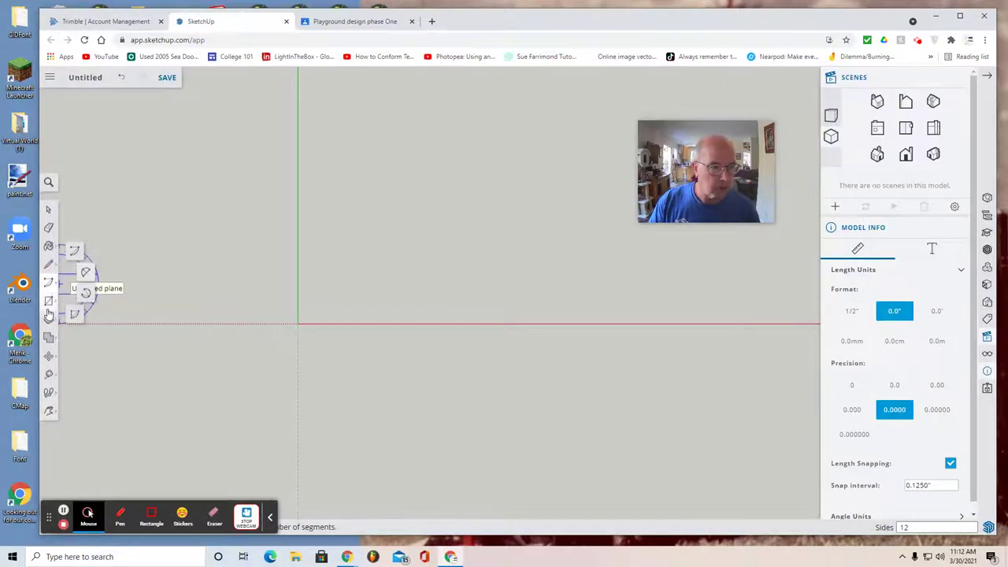
pyautogui.click(49, 304)
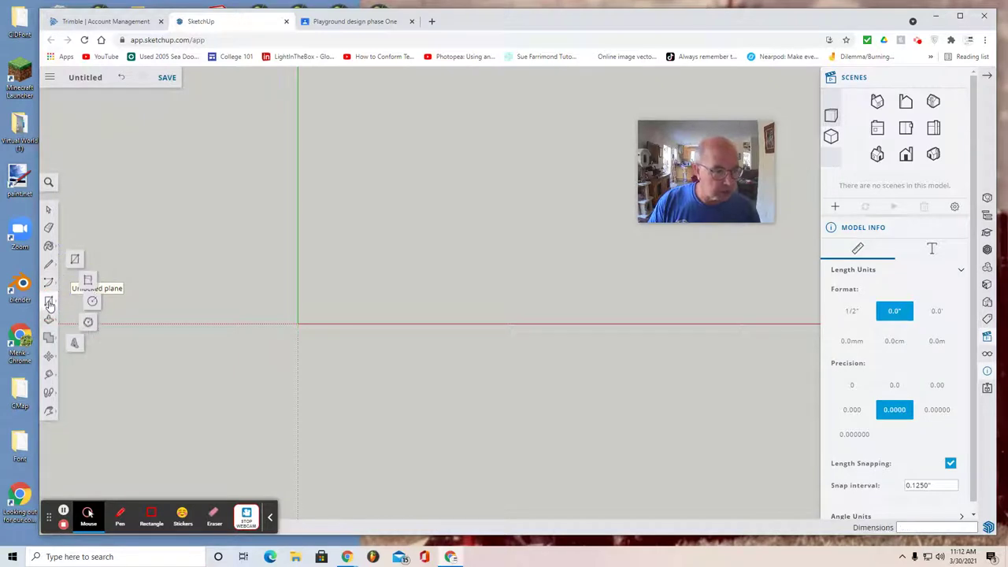
pyautogui.click(92, 304)
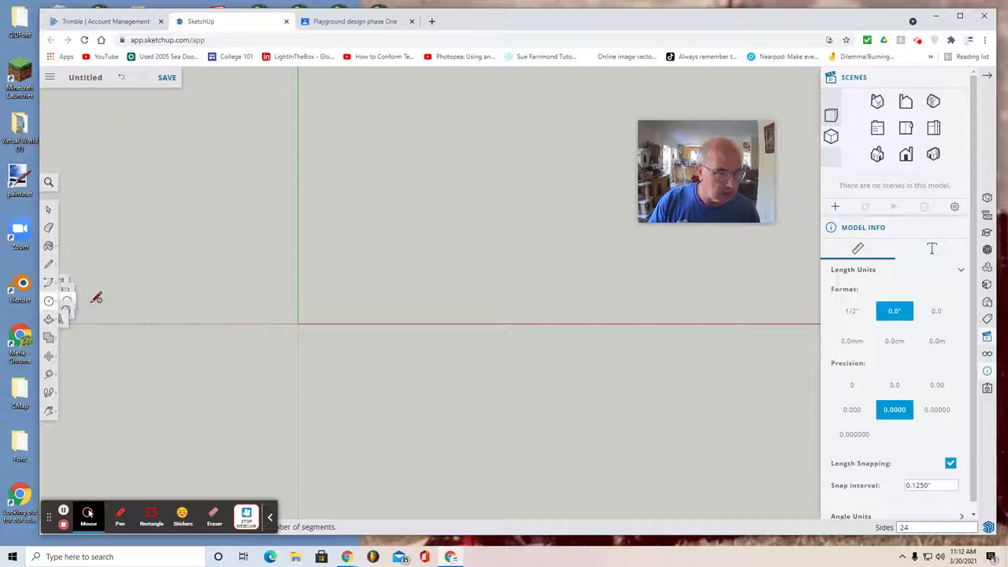
pyautogui.click(297, 323)
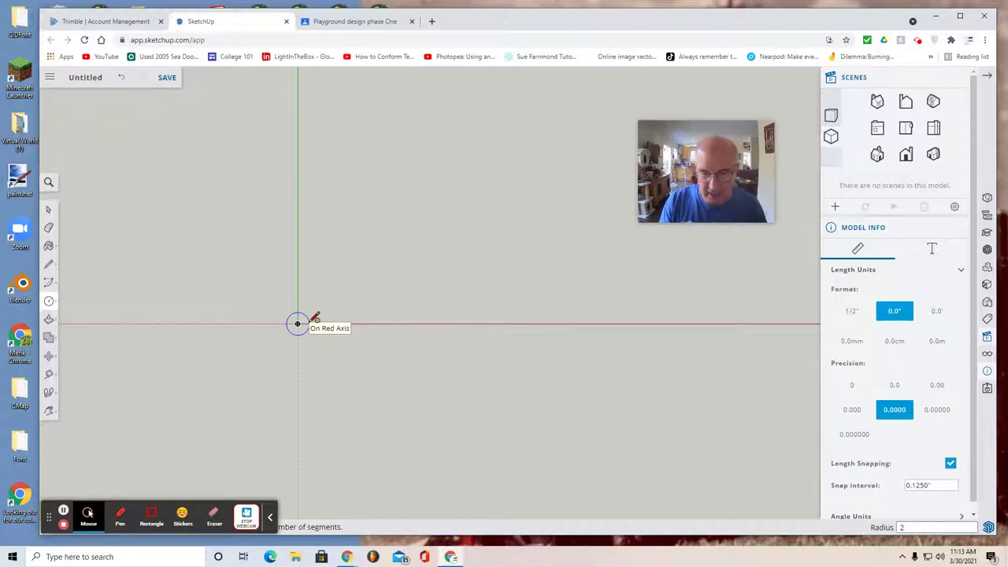
pyautogui.click(298, 323)
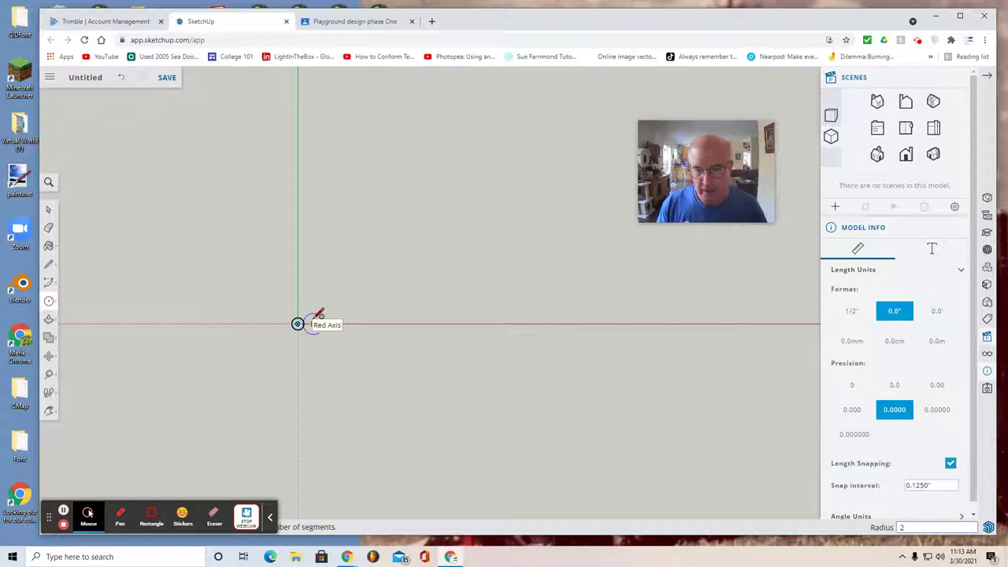
pyautogui.scroll(2, 271, 367)
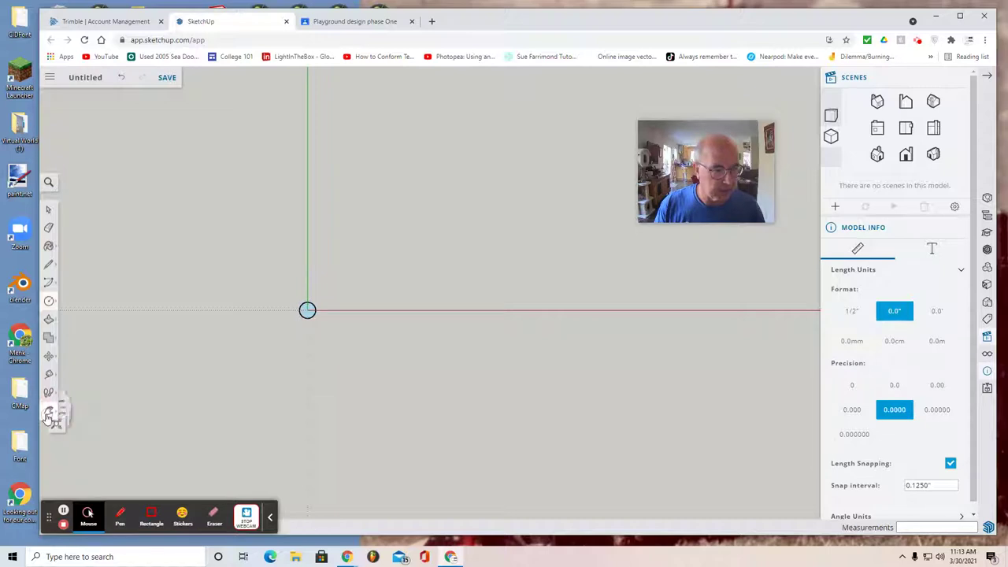
# Push/Pull the circle up 96" into a cylindrical pole
pyautogui.click(47, 417)
pyautogui.click(77, 370)
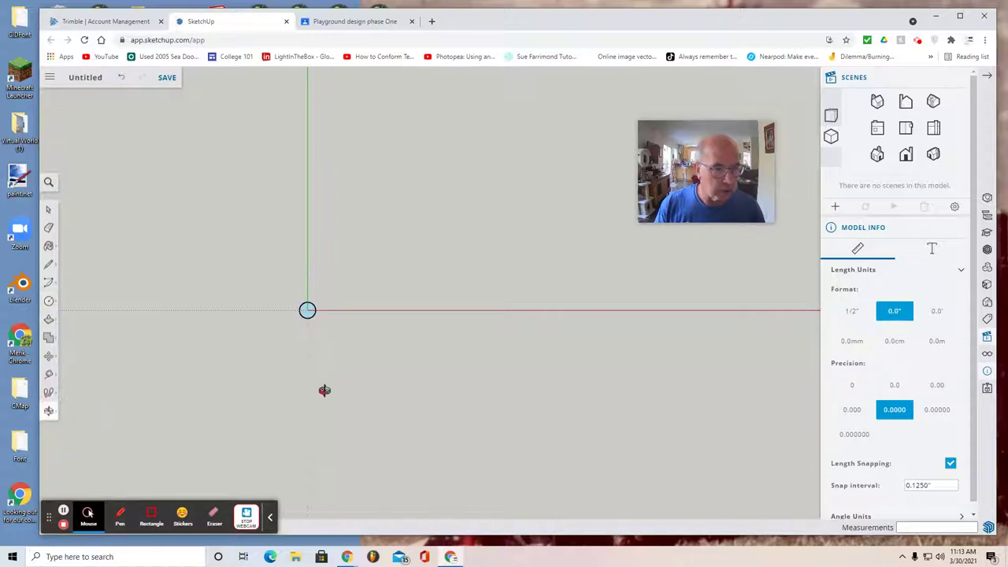
pyautogui.moveTo(333, 393); pyautogui.dragTo(300, 198)
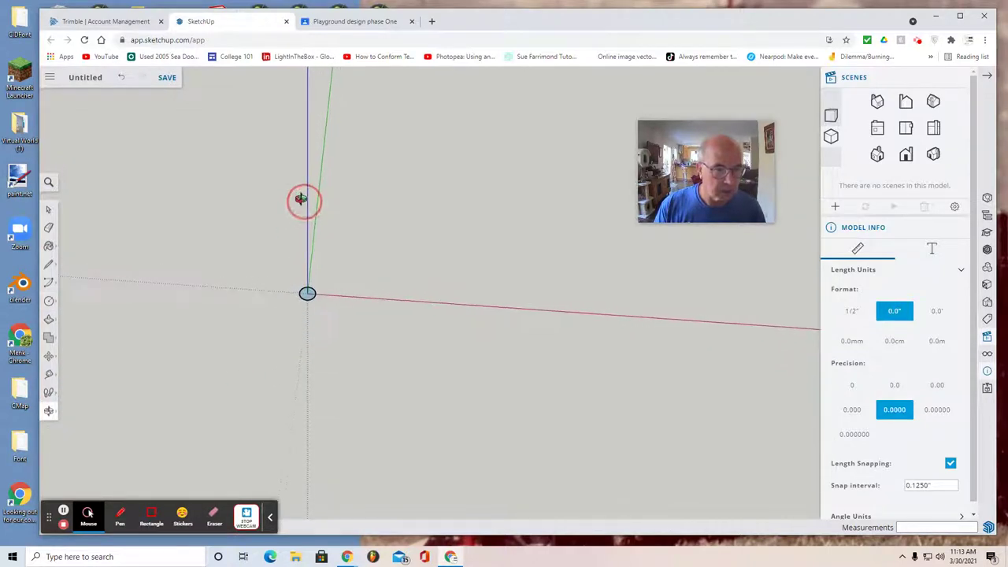
pyautogui.click(48, 319)
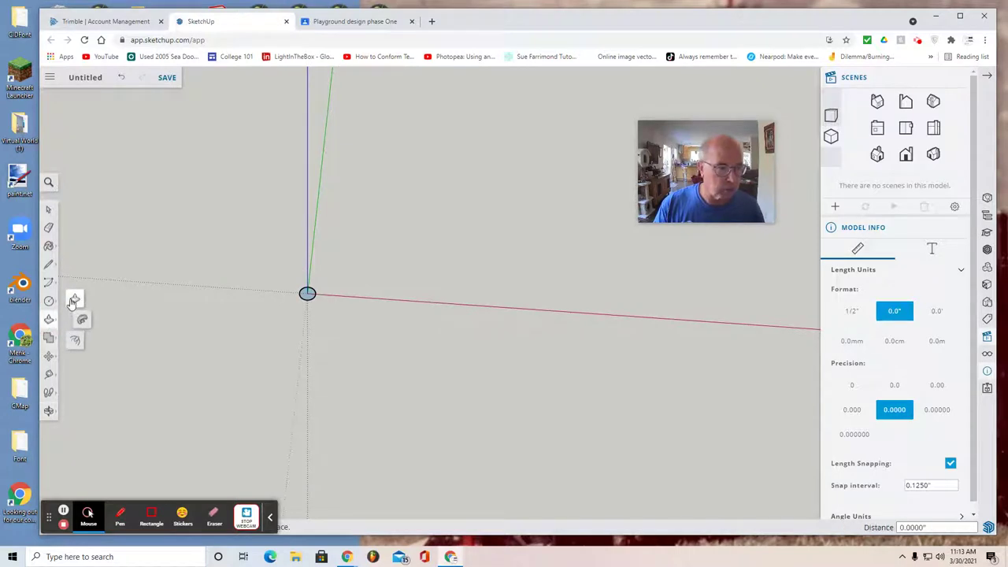
pyautogui.click(75, 298)
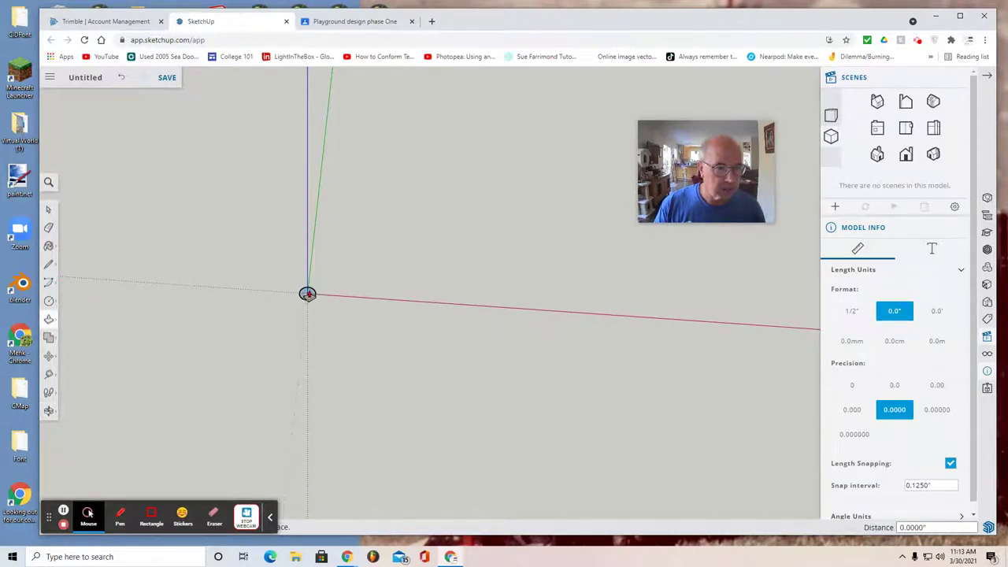
pyautogui.moveTo(307, 293); pyautogui.dragTo(309, 105)
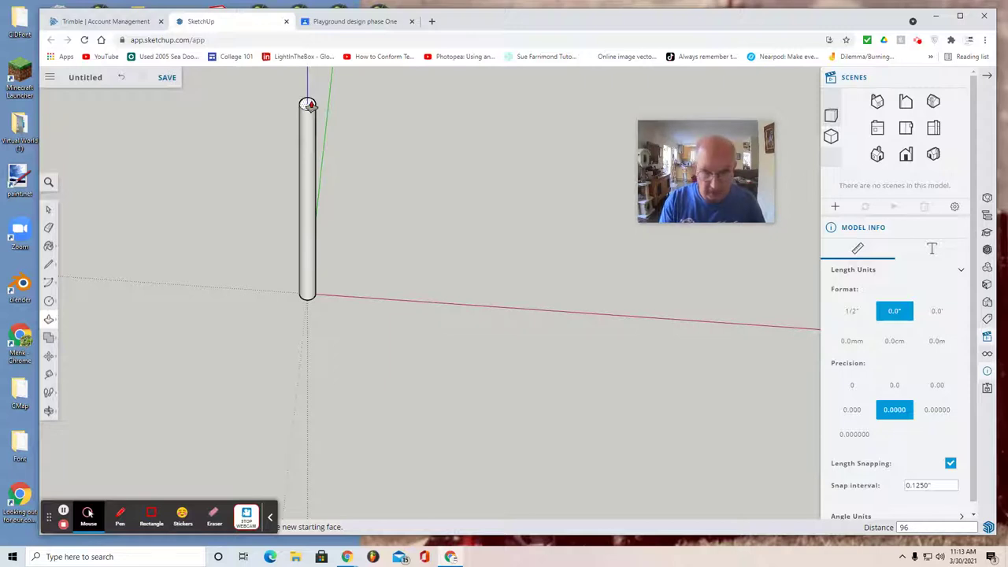
pyautogui.press('Return')
pyautogui.scroll(-3, 366, 287)
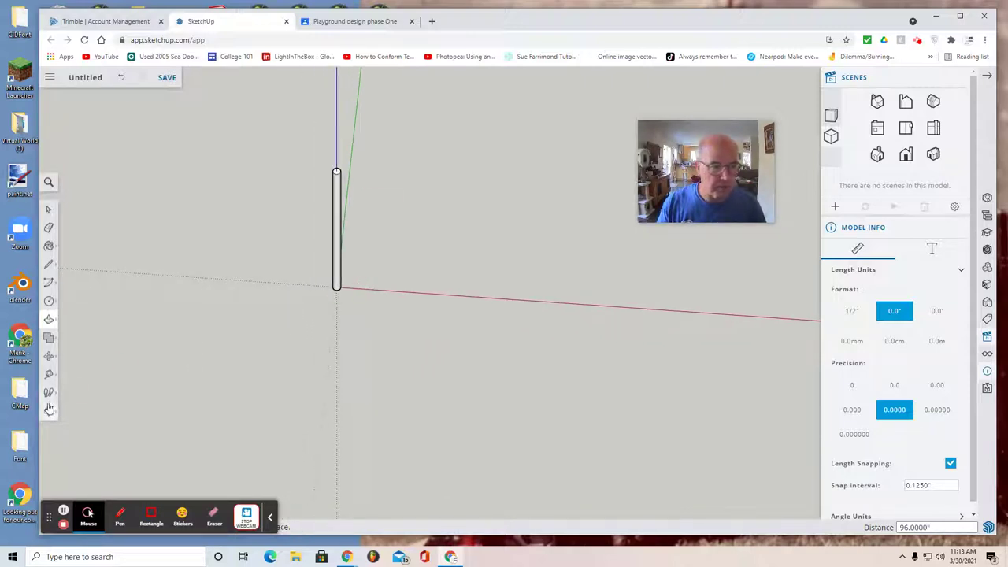
pyautogui.click(72, 370)
pyautogui.moveTo(473, 417)
pyautogui.mouseDown()
pyautogui.moveTo(517, 263)
pyautogui.moveTo(583, 184)
pyautogui.moveTo(428, 190)
pyautogui.mouseUp()
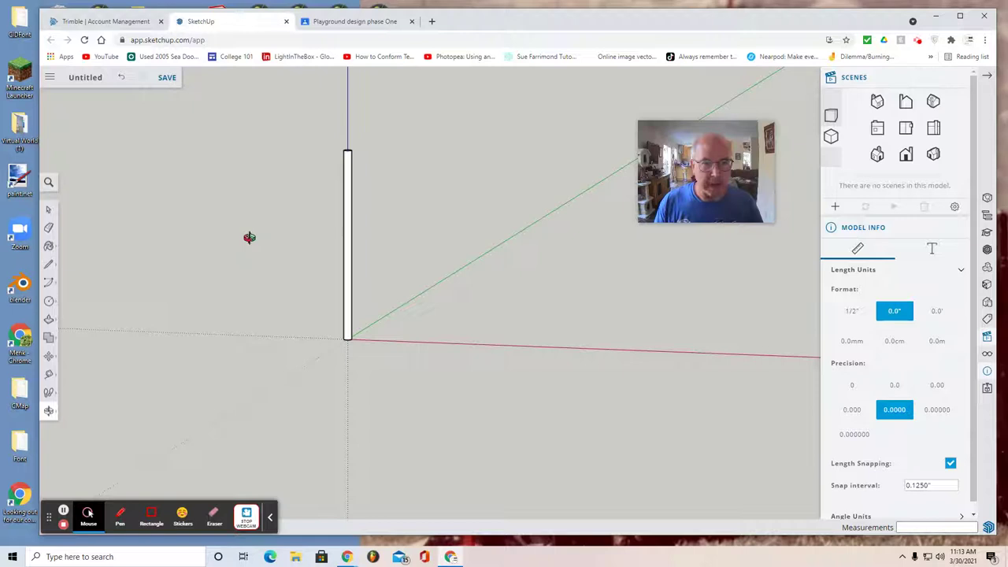
# Create a Playground 2 folder in the SketchUp project
pyautogui.click(167, 79)
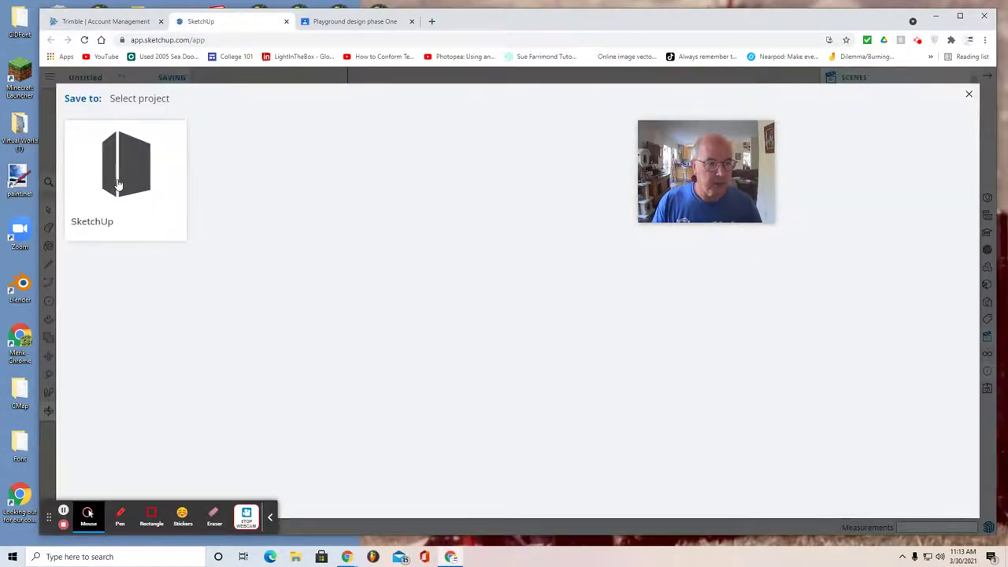
pyautogui.click(120, 184)
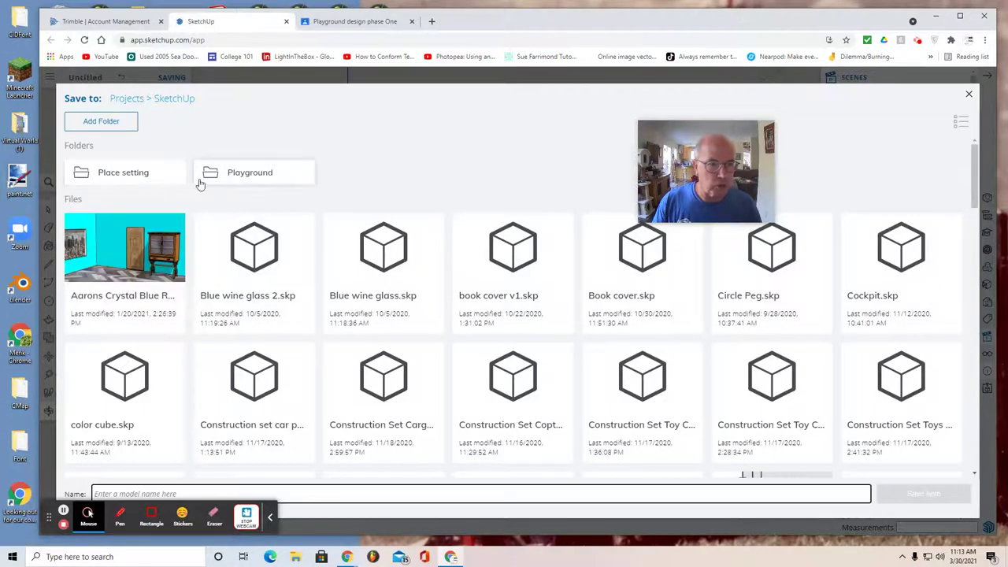
pyautogui.click(93, 125)
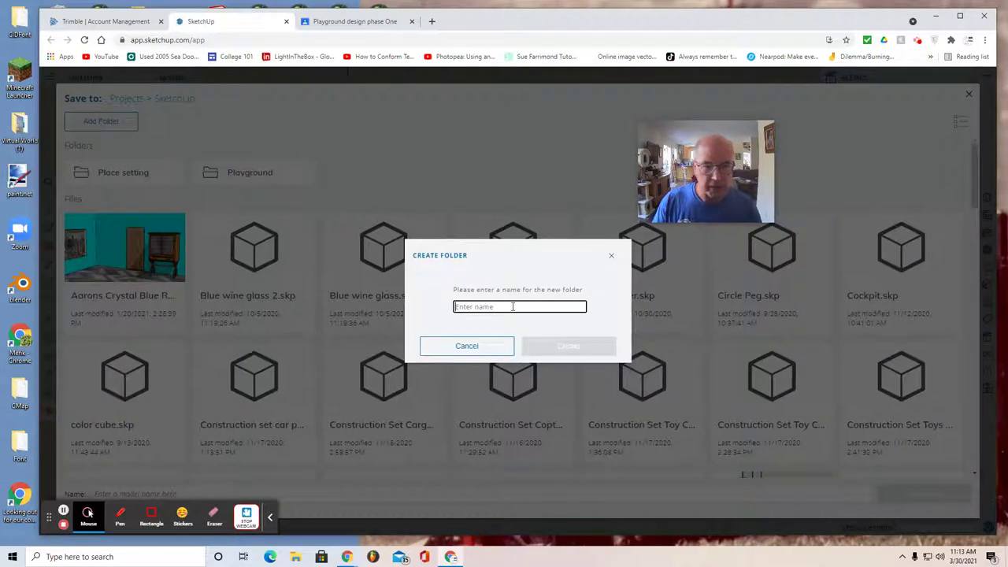
pyautogui.write('Play')
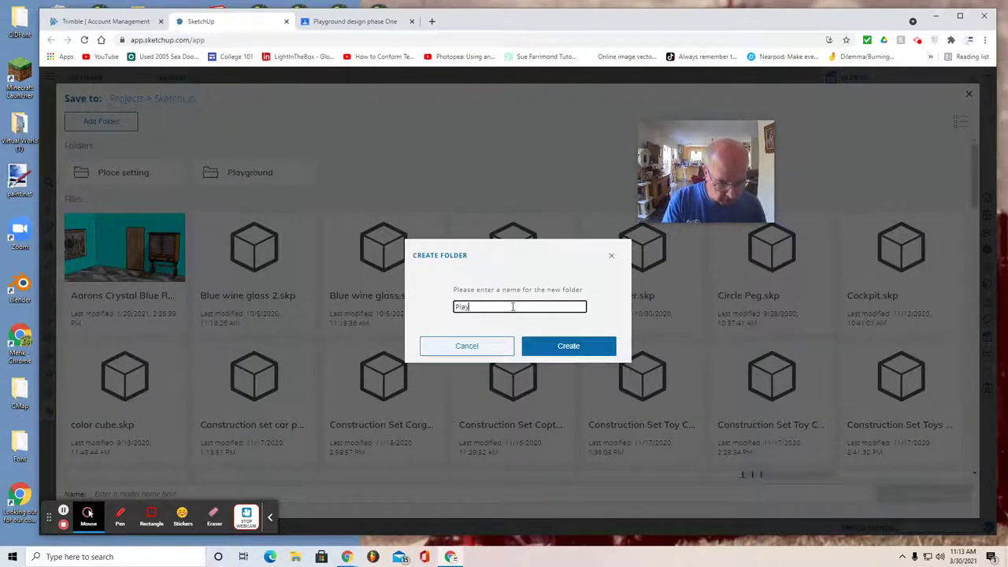
pyautogui.write('ground 2')
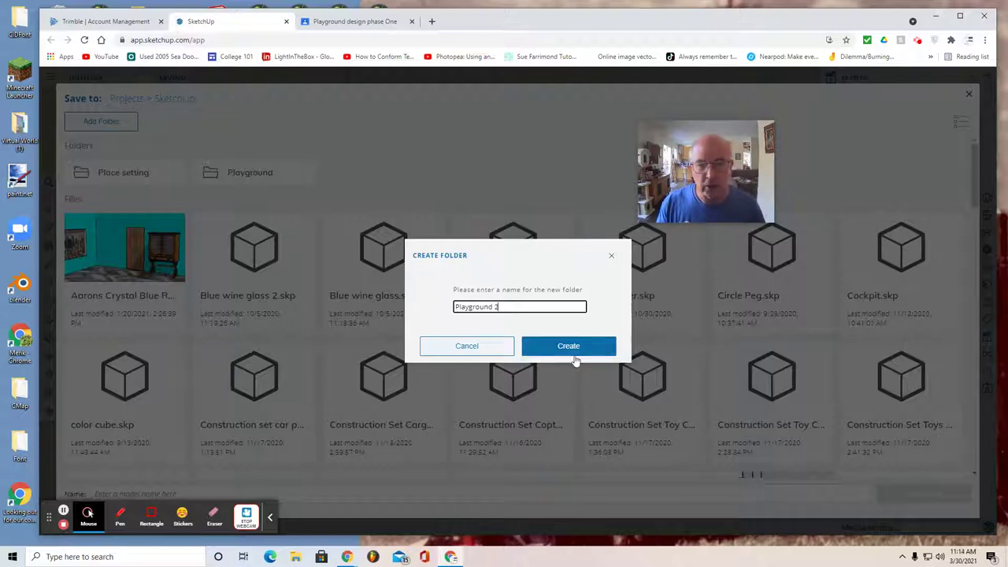
pyautogui.click(575, 351)
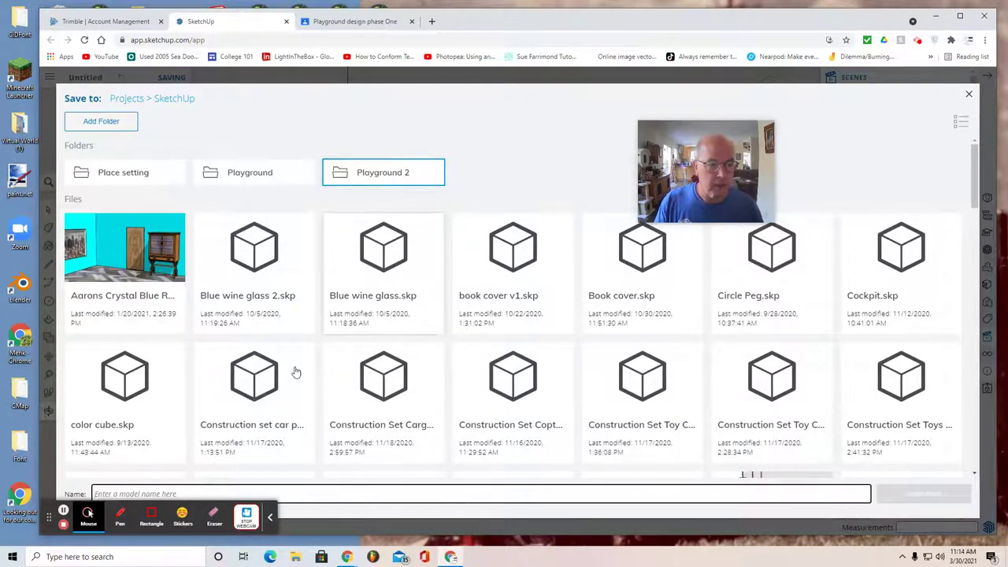
# Save the model there as Main Pole
pyautogui.click(137, 495)
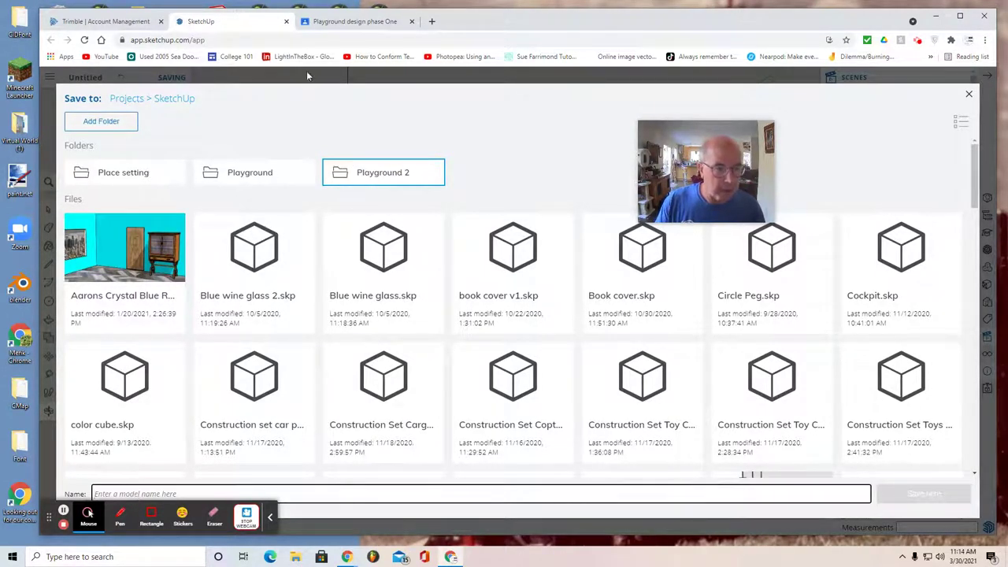
pyautogui.moveTo(508, 26); pyautogui.dragTo(515, 18)
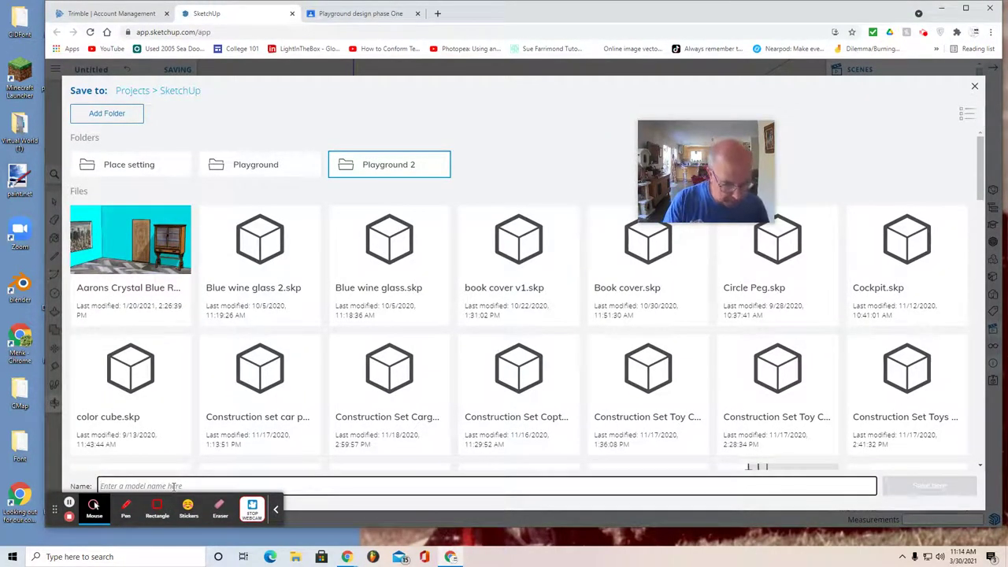
pyautogui.write('Main Pole')
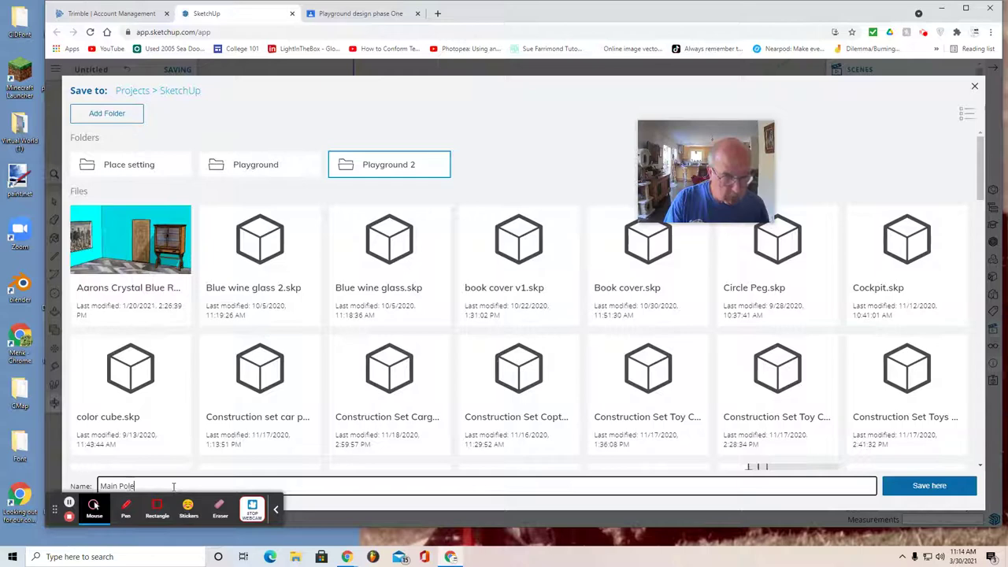
pyautogui.click(930, 486)
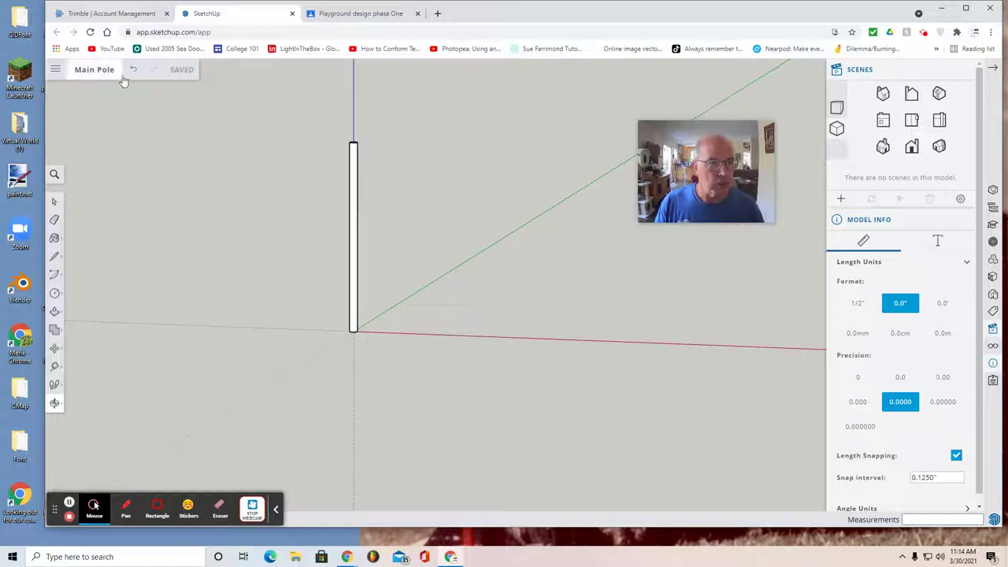
# Draw a second 2" radius circle on the red axis beside the 96" pole
pyautogui.click(912, 122)
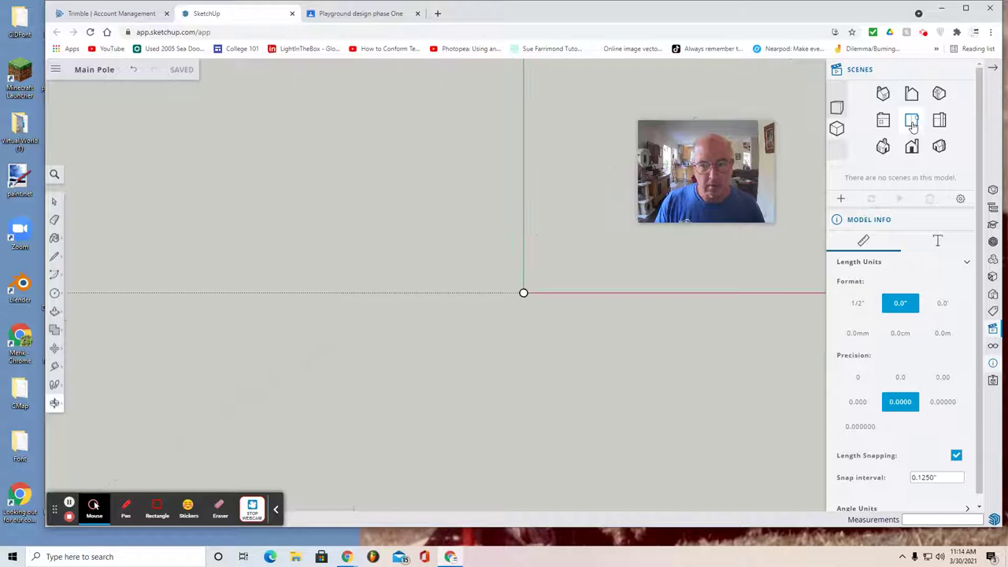
pyautogui.moveTo(53, 296)
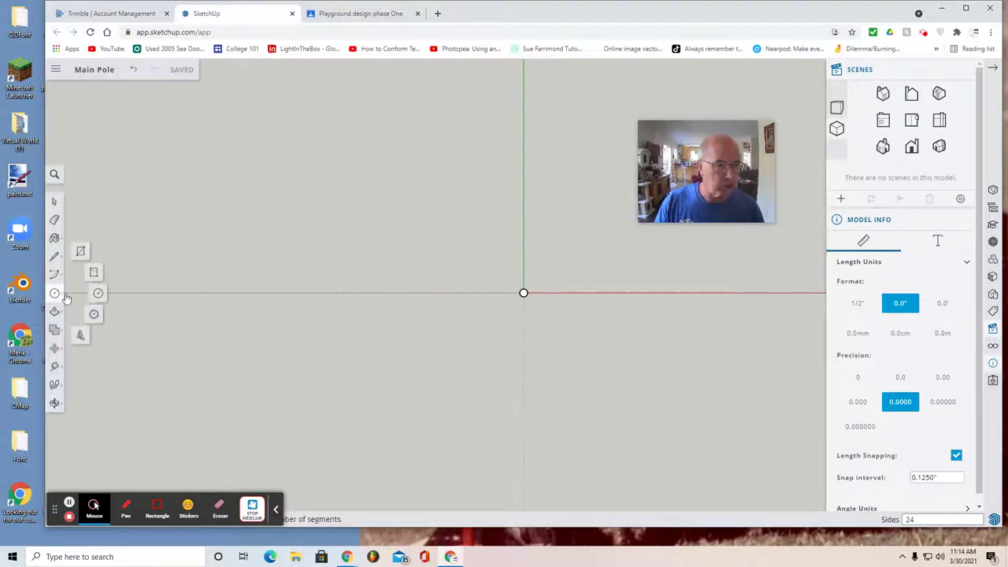
pyautogui.click(94, 293)
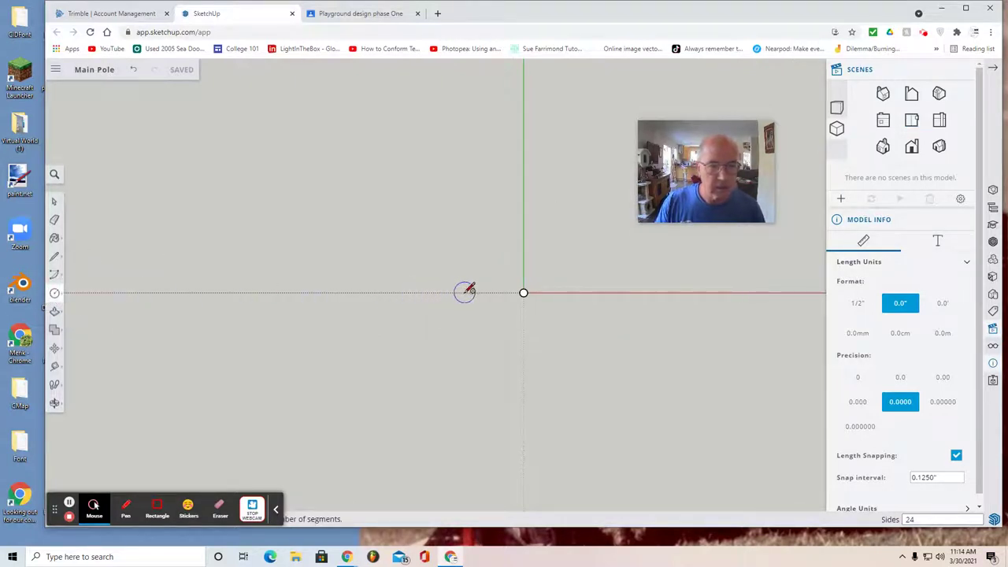
pyautogui.scroll(3, 466, 292)
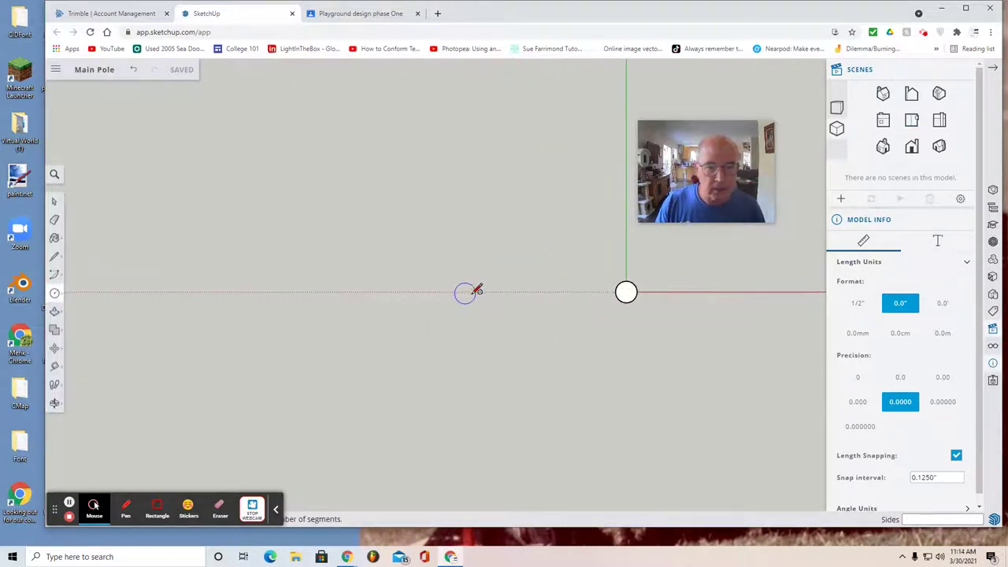
pyautogui.click(536, 292)
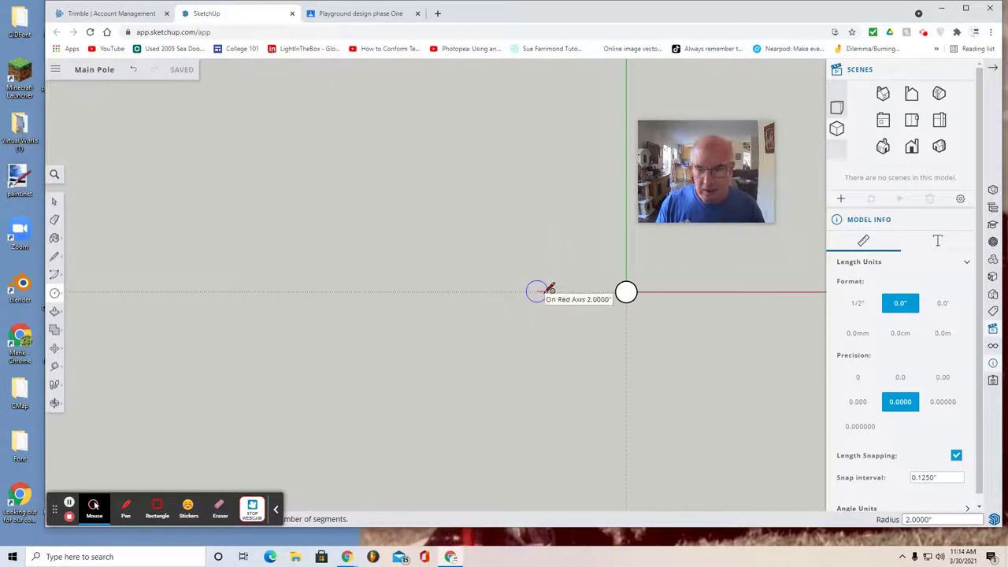
pyautogui.click(549, 289)
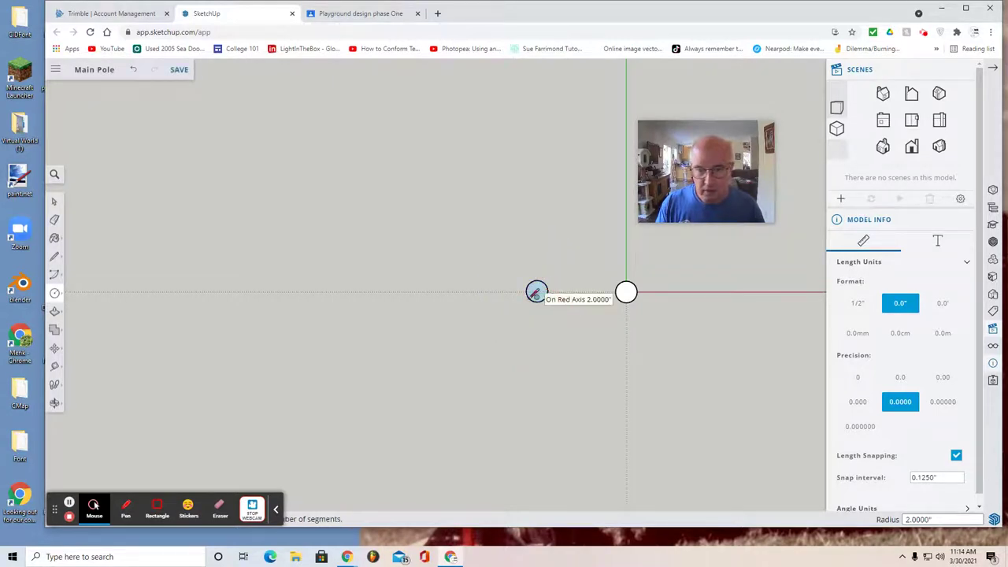
pyautogui.click(60, 401)
pyautogui.click(79, 363)
pyautogui.moveTo(540, 428); pyautogui.dragTo(499, 357)
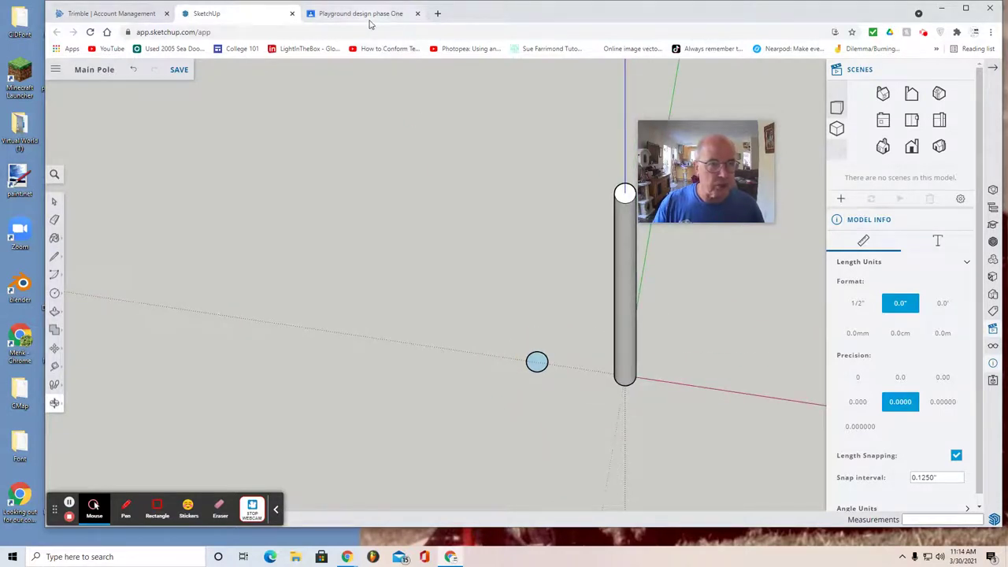
# Return to Poles.pdf to read the long pole's height and Ø4.00 diameter
pyautogui.click(370, 24)
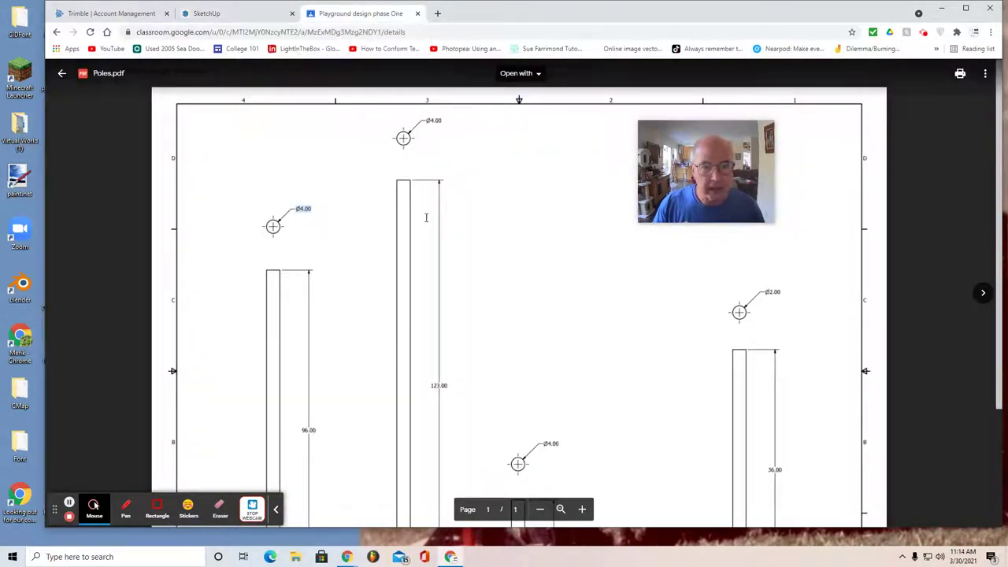
pyautogui.scroll(-3, 431, 425)
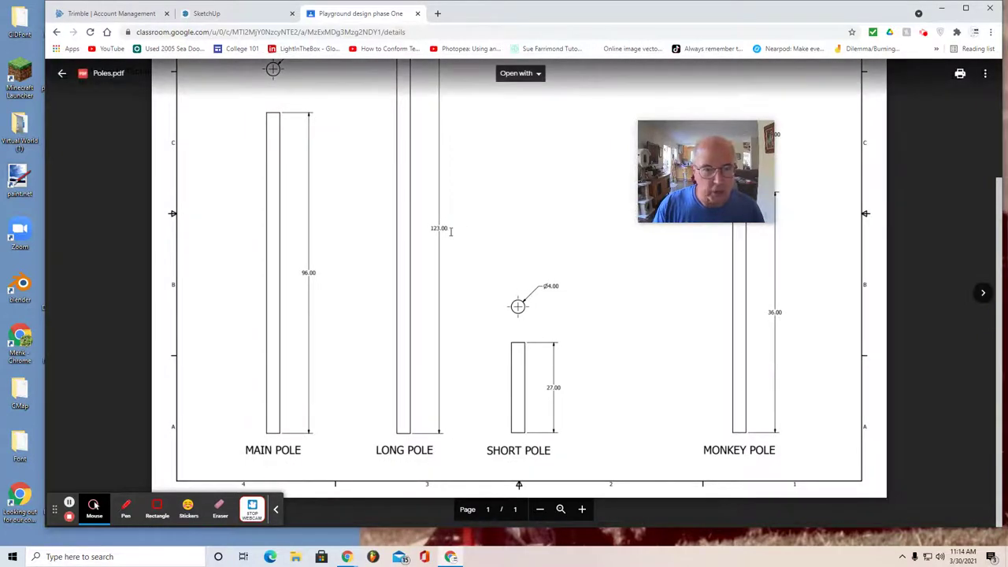
pyautogui.scroll(3, 446, 231)
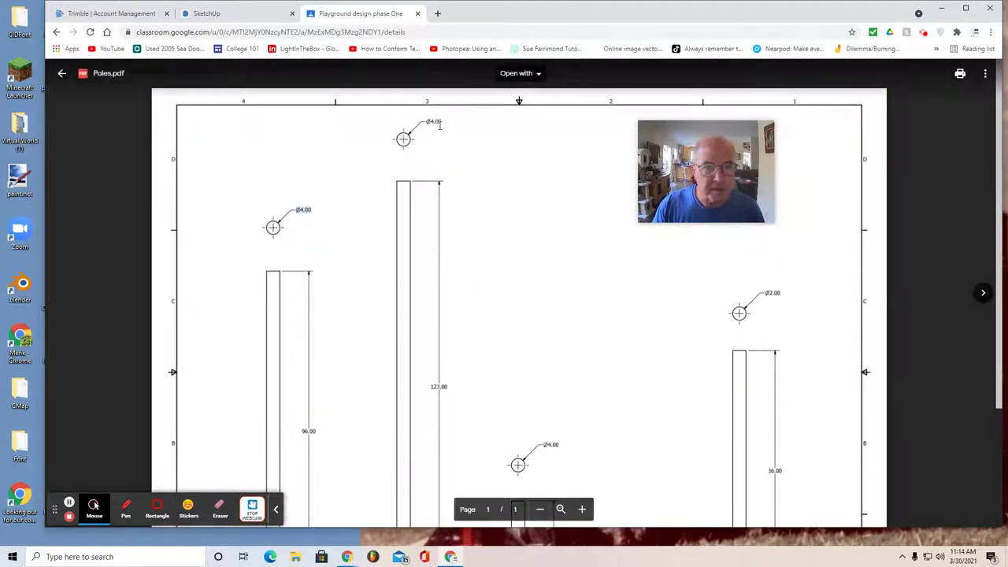
# Push/Pull the second circle up 123" into the long pole
pyautogui.click(245, 11)
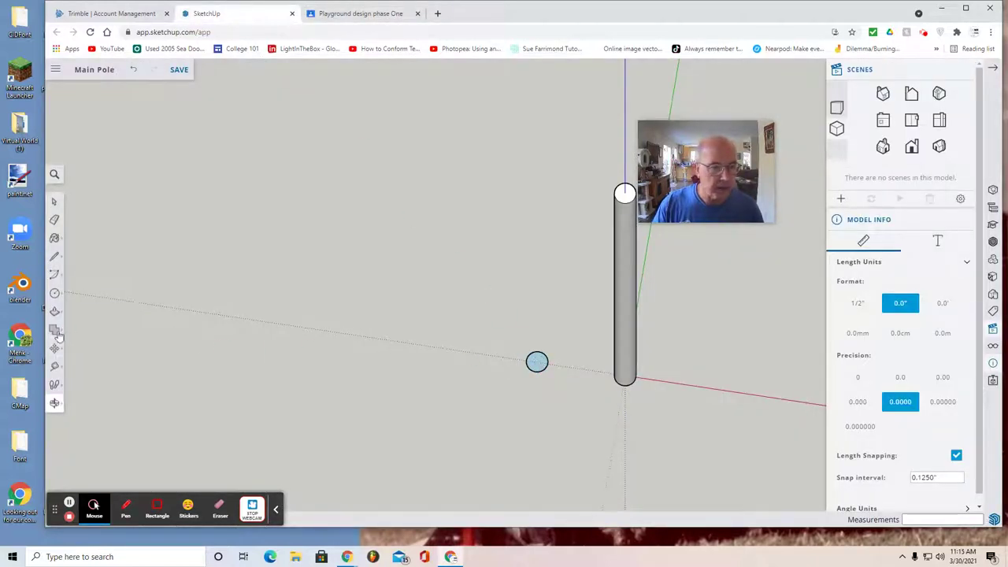
pyautogui.click(81, 293)
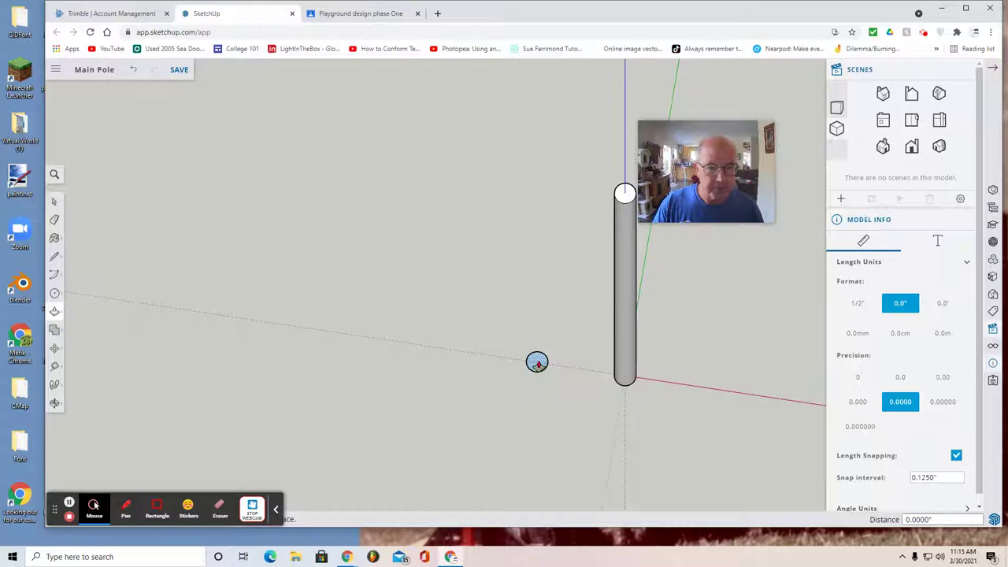
pyautogui.click(536, 362)
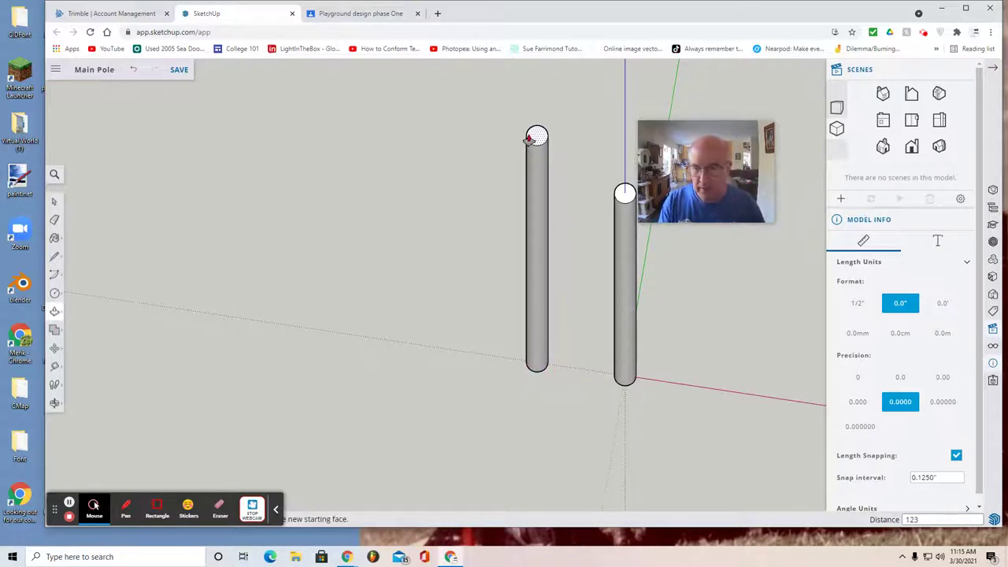
pyautogui.write('123')
pyautogui.press('Return')
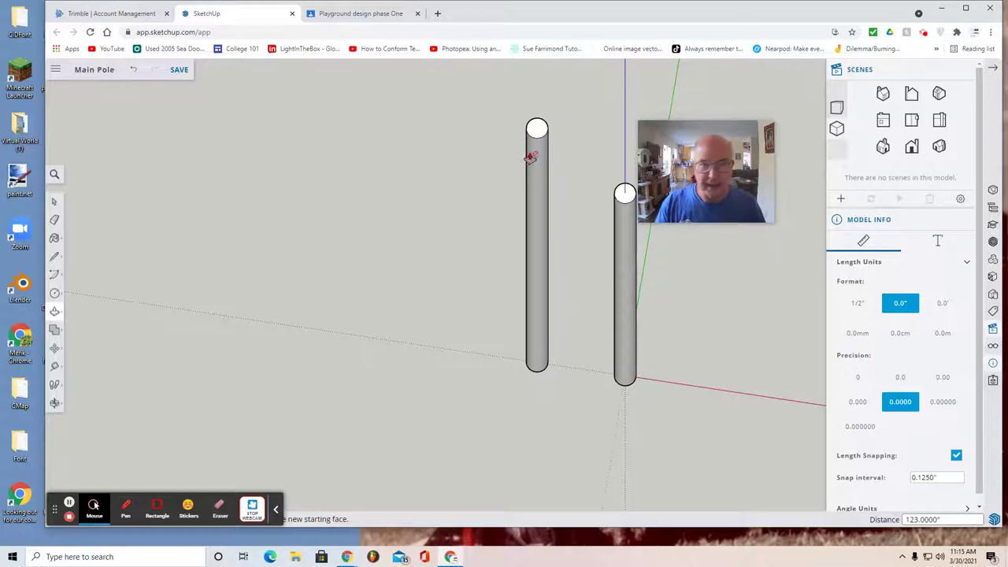
pyautogui.click(375, 18)
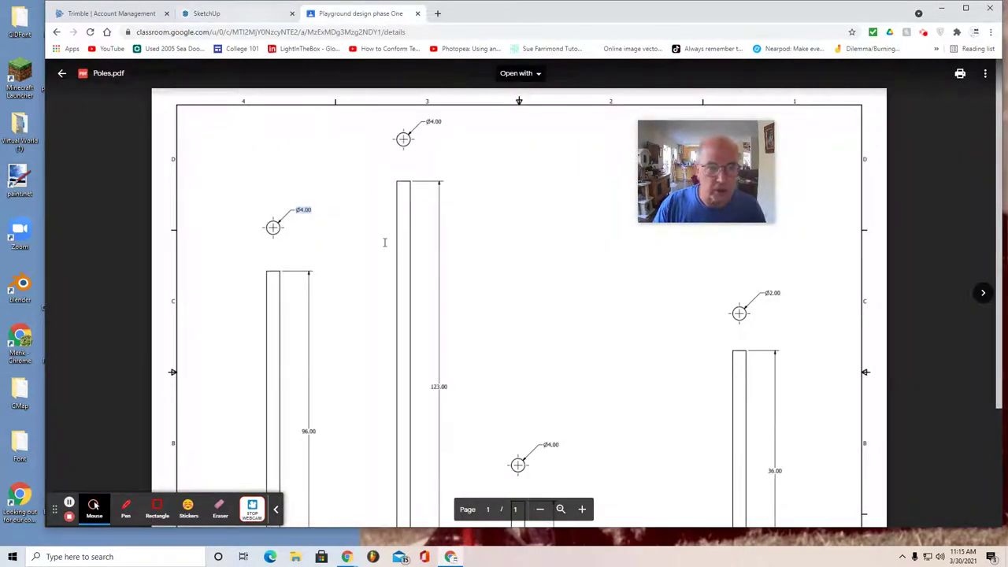
# In Top view, draw a third 2-inch-radius circle on the red axis
pyautogui.click(269, 16)
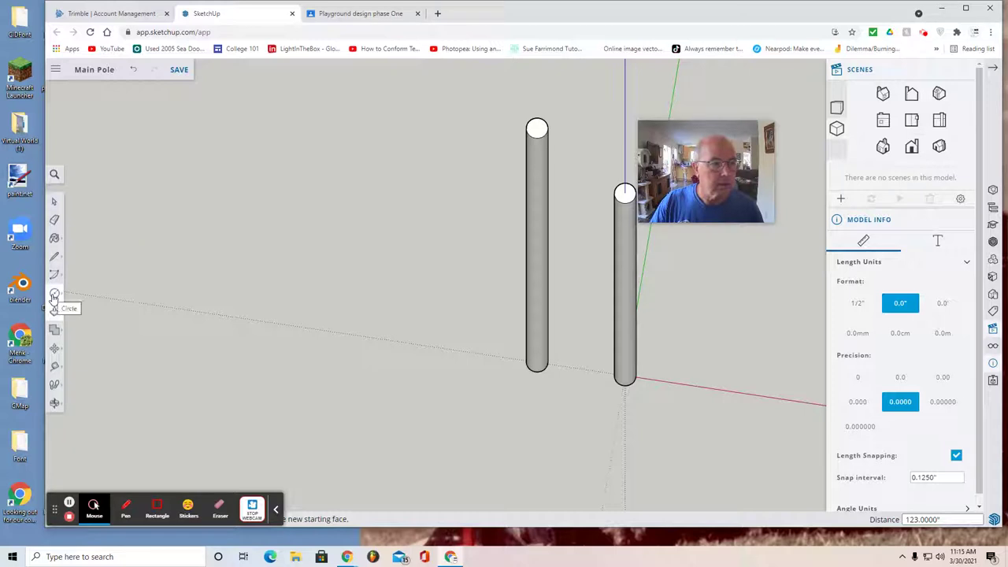
pyautogui.click(911, 122)
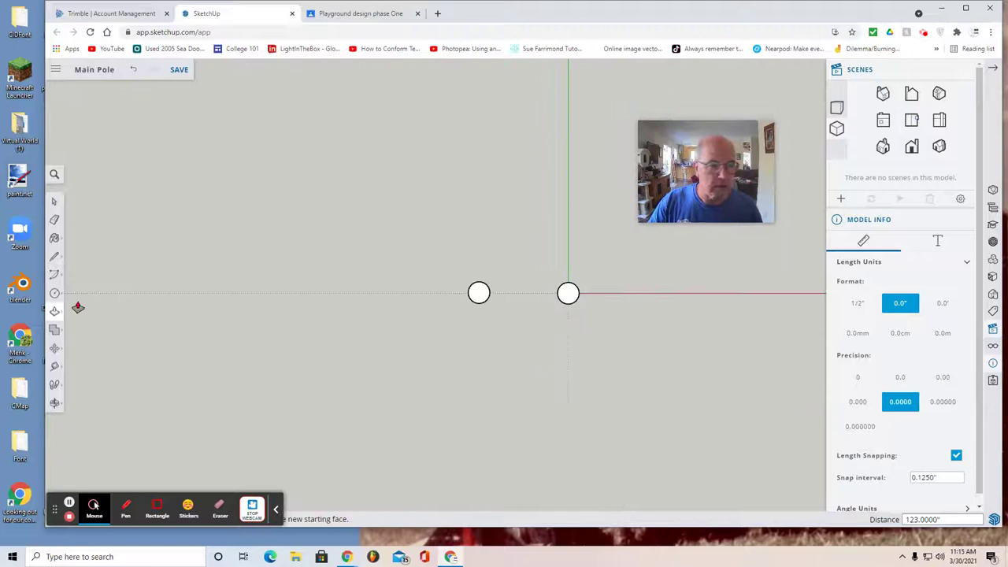
pyautogui.click(54, 293)
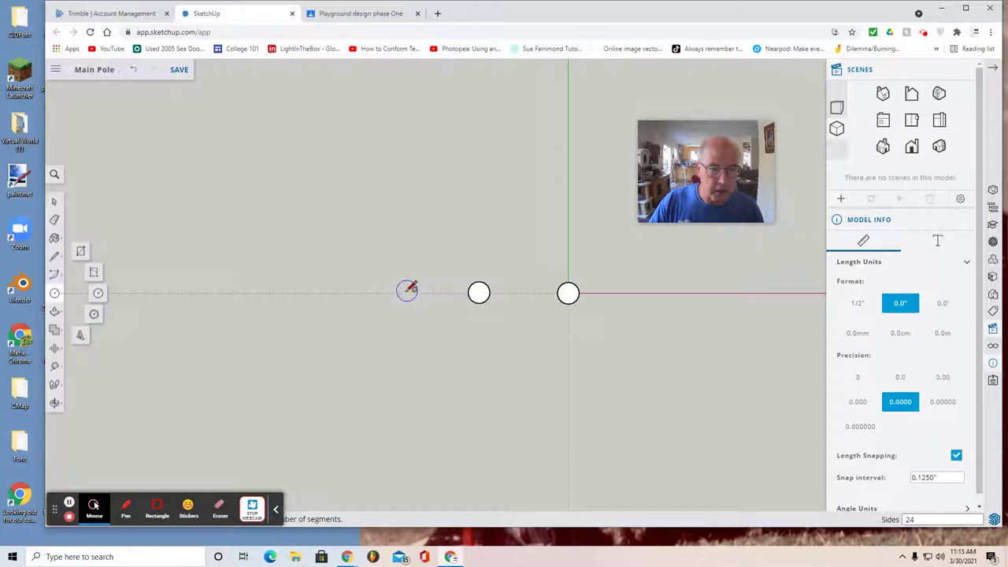
pyautogui.click(407, 292)
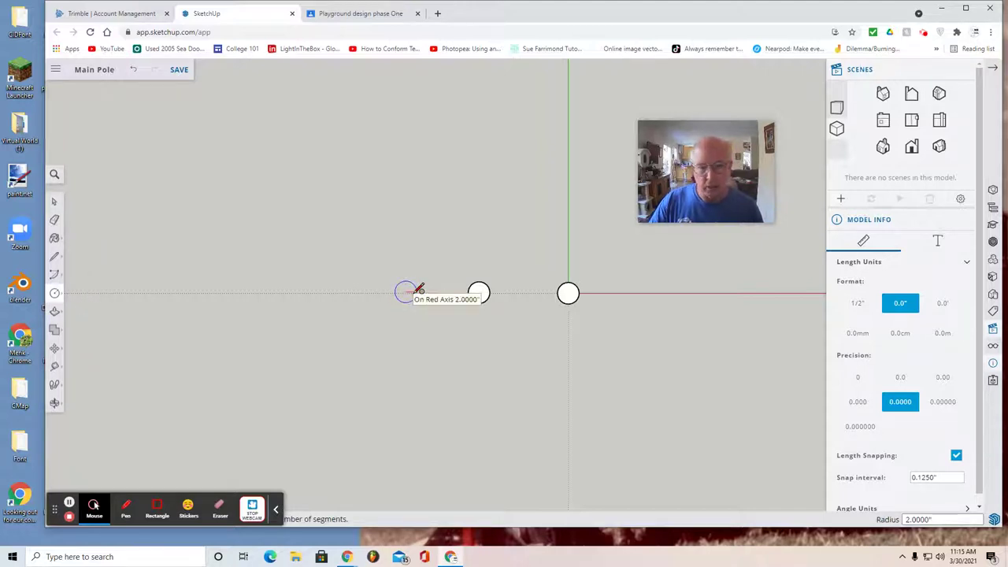
pyautogui.click(418, 290)
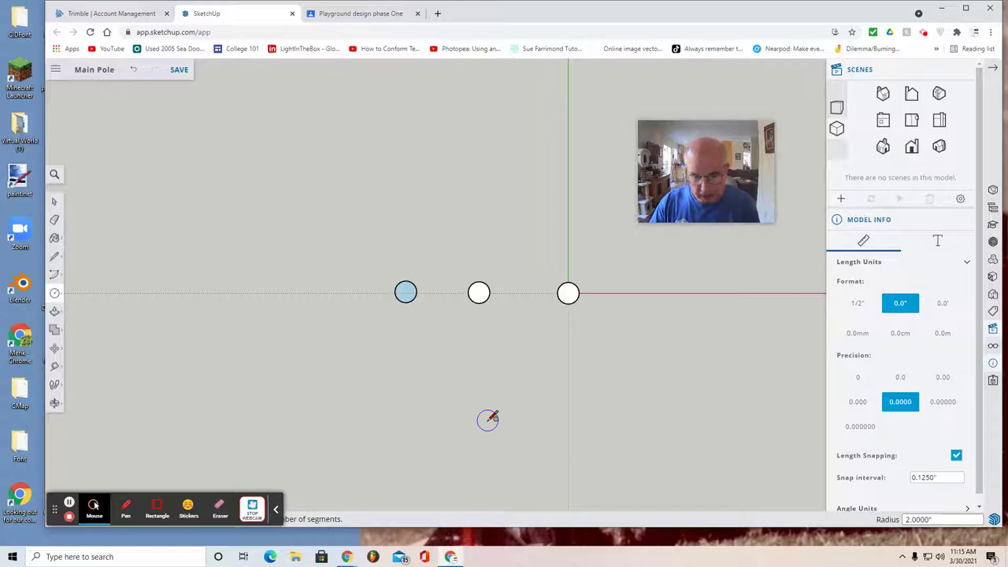
# Orbit the view and push/pull the small circle up 27 inches into a short pole
pyautogui.click(57, 404)
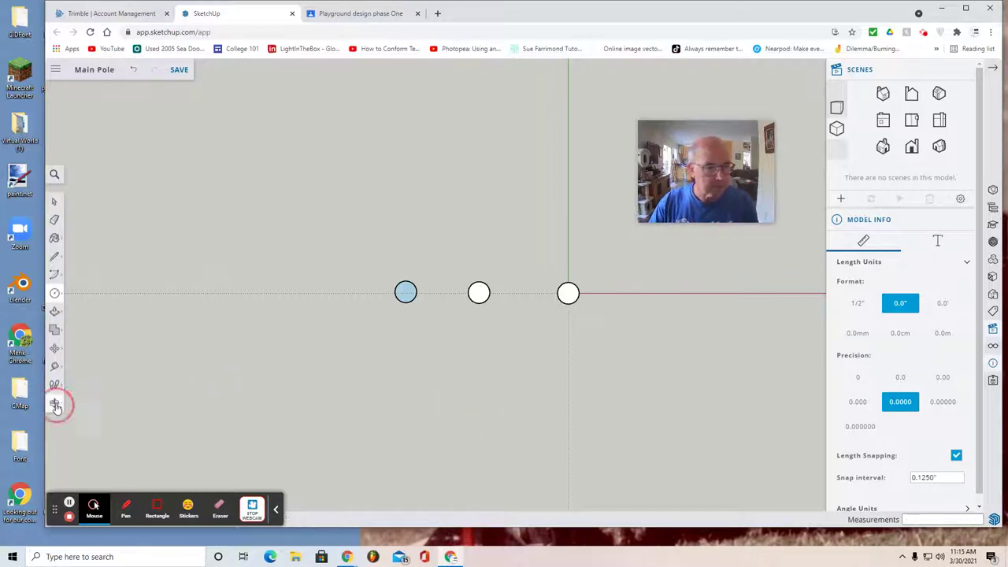
pyautogui.click(79, 362)
pyautogui.moveTo(344, 405); pyautogui.dragTo(111, 278)
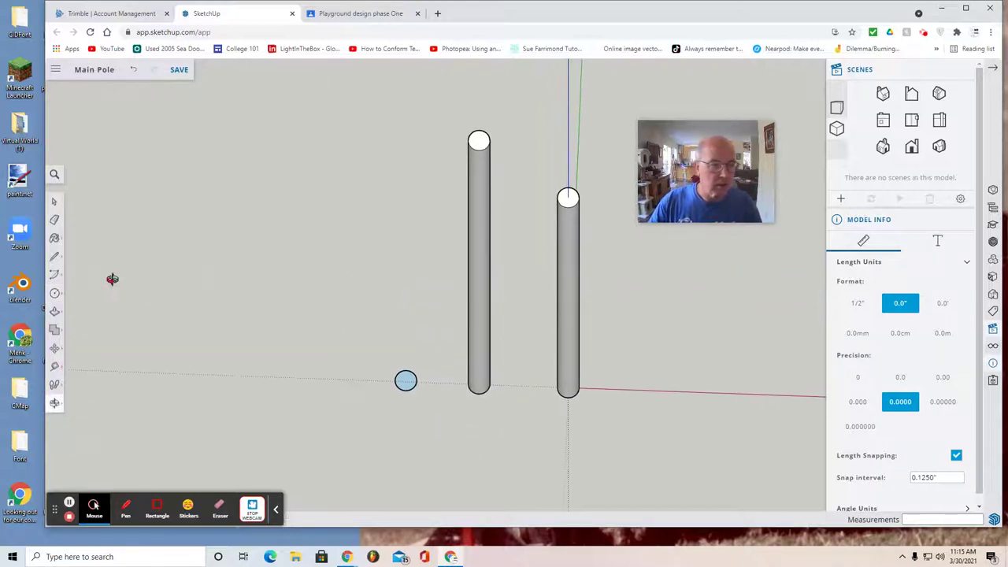
pyautogui.click(58, 315)
pyautogui.click(89, 299)
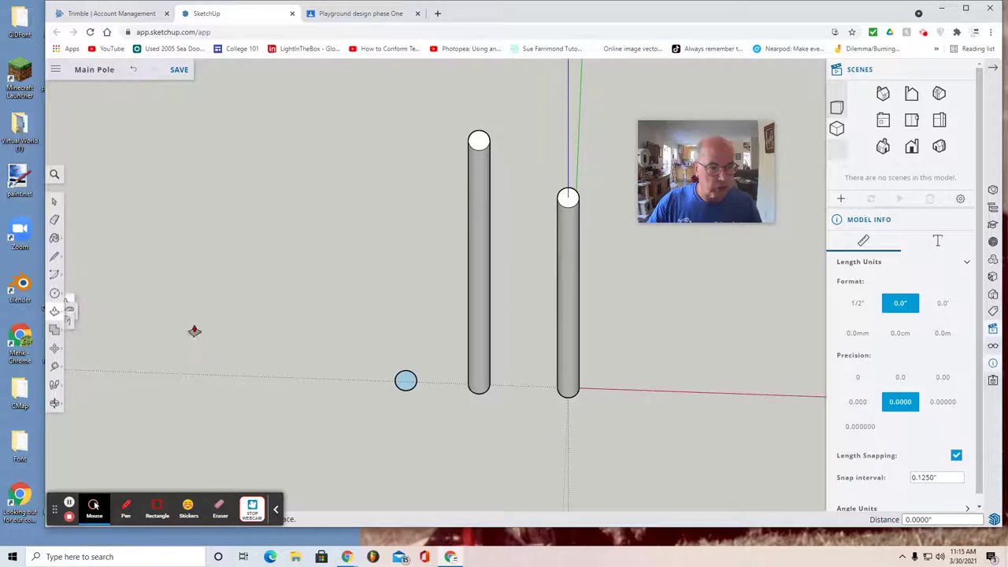
pyautogui.click(406, 381)
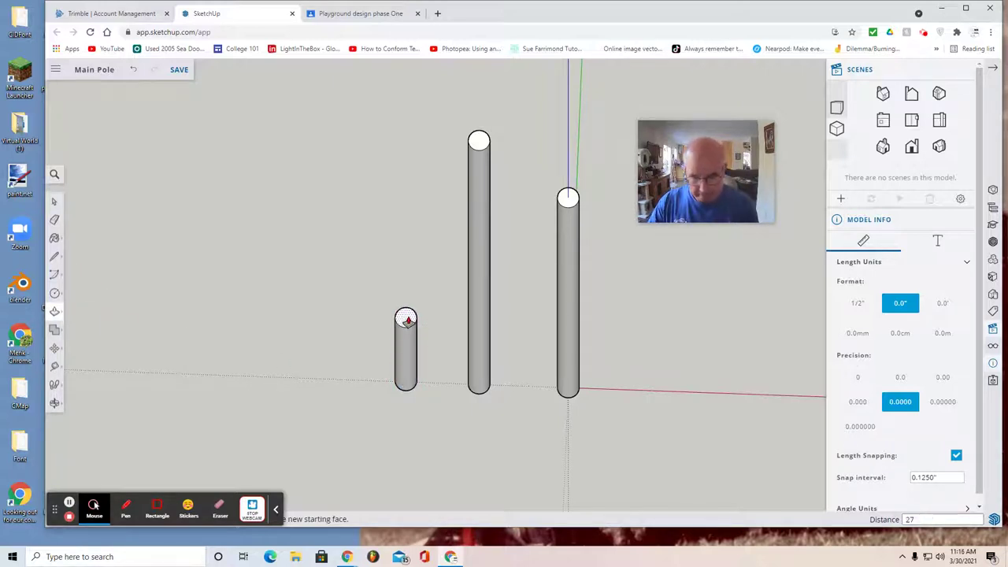
pyautogui.press('Return')
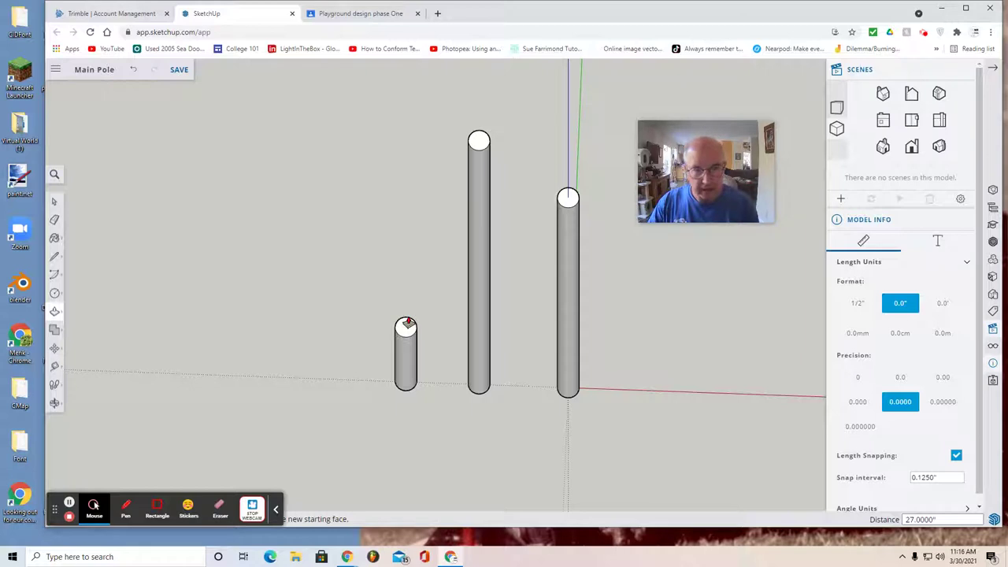
pyautogui.click(370, 15)
pyautogui.scroll(-3, 512, 403)
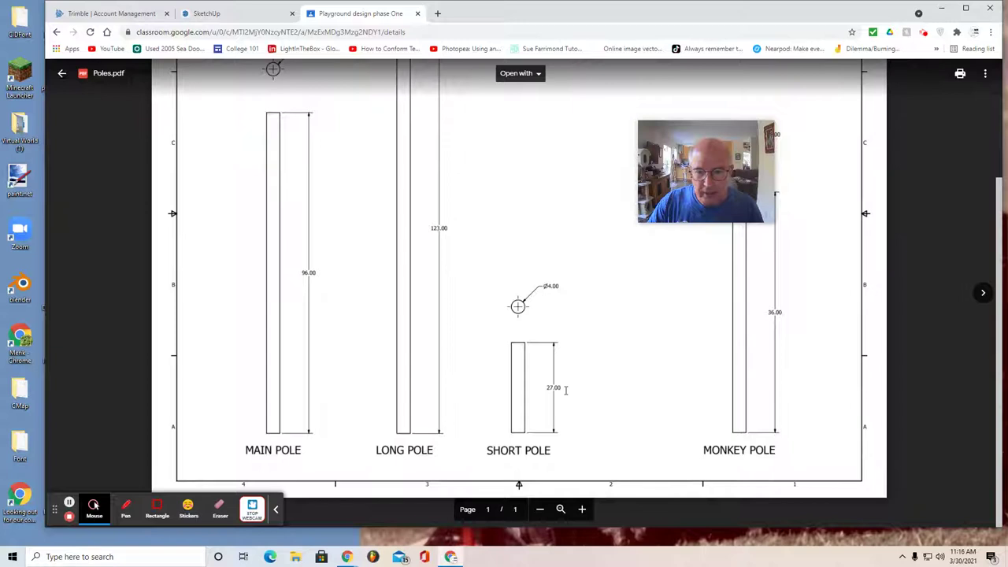
pyautogui.scroll(3, 787, 338)
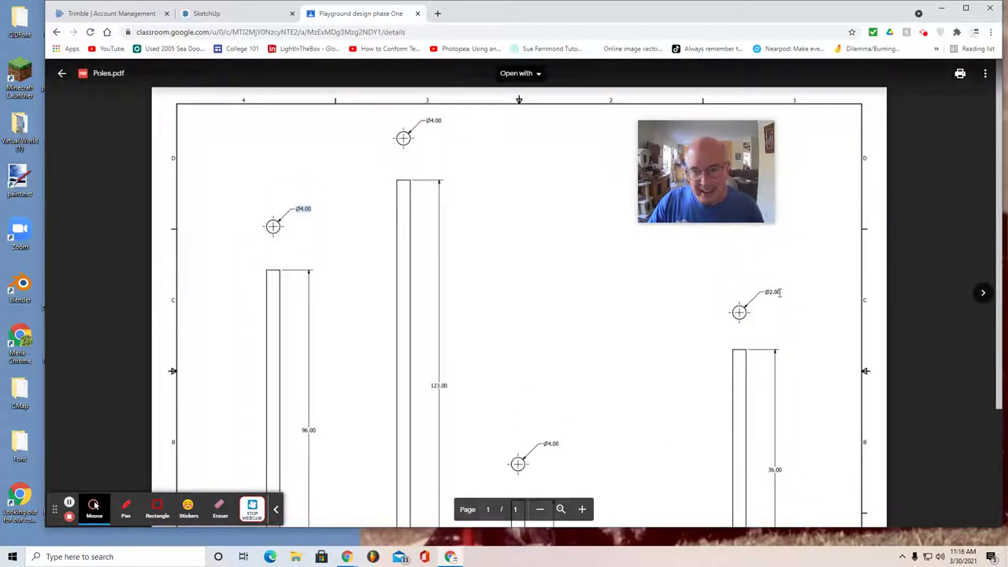
pyautogui.scroll(-3, 809, 407)
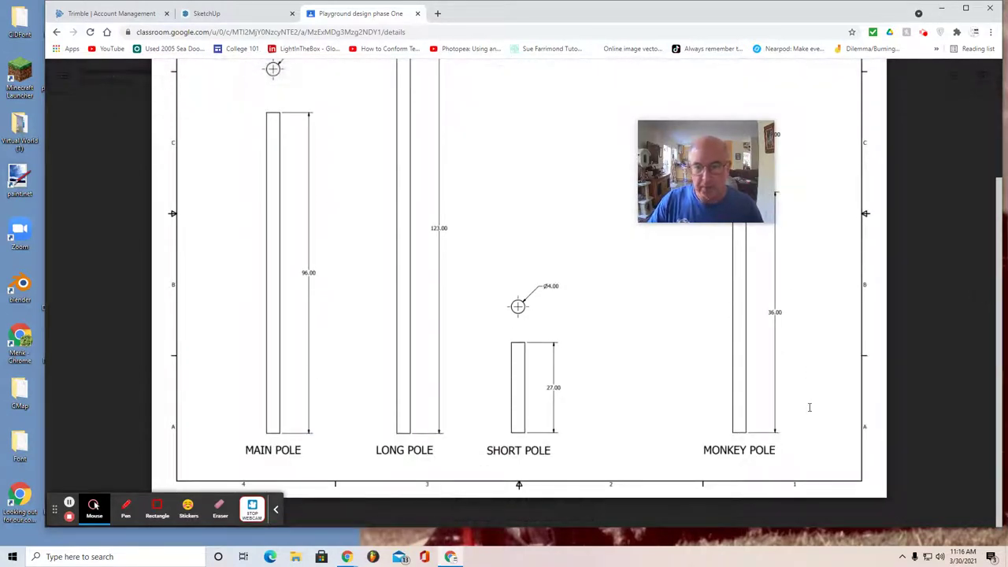
pyautogui.scroll(2, 795, 390)
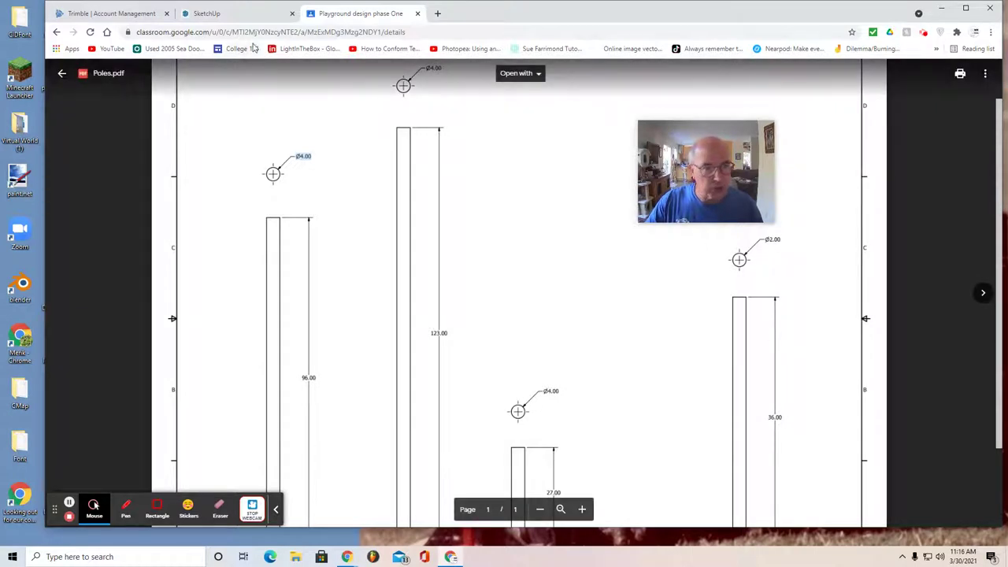
pyautogui.click(266, 14)
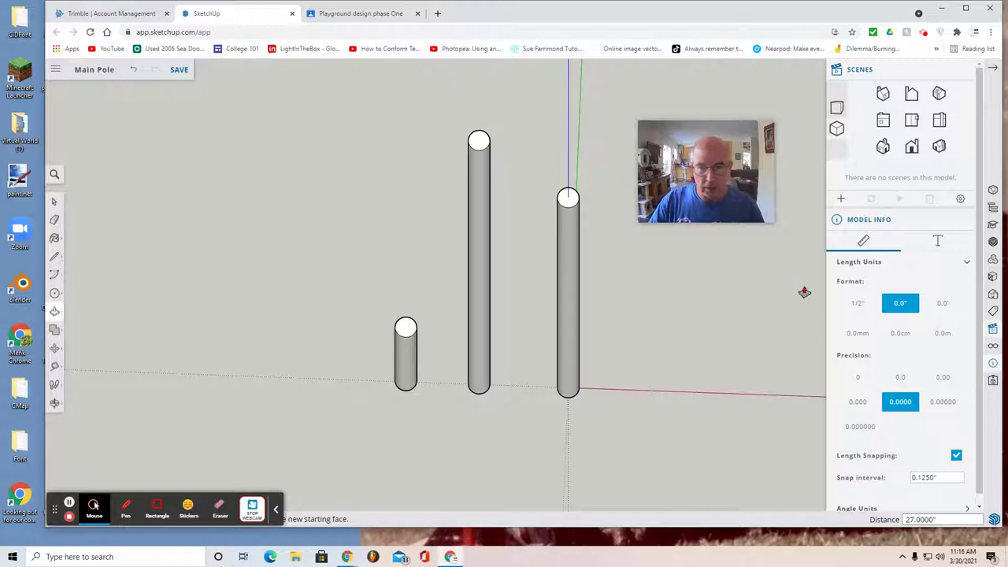
# In Top view, draw a fourth circle of 1-inch radius on the red axis
pyautogui.click(910, 122)
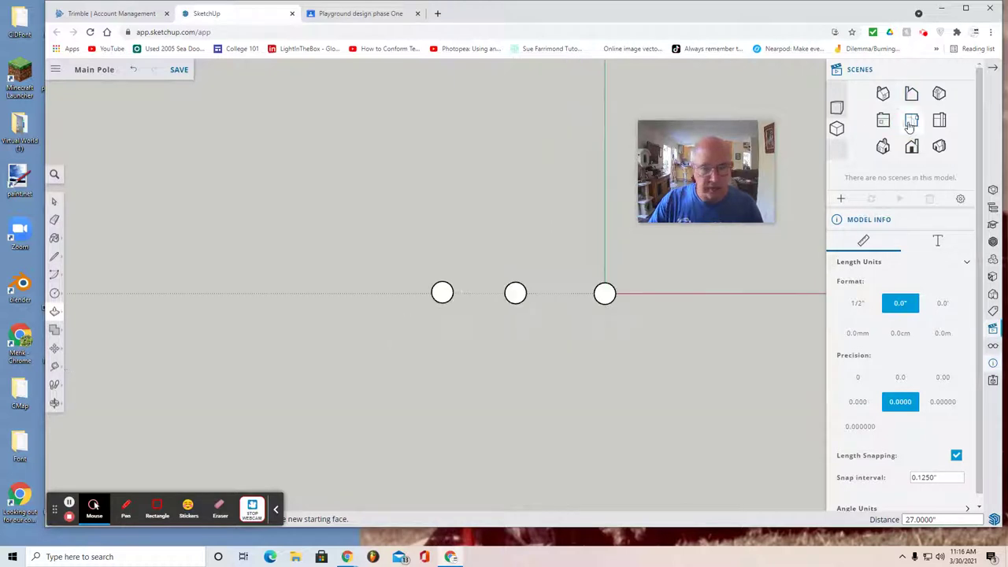
pyautogui.click(55, 294)
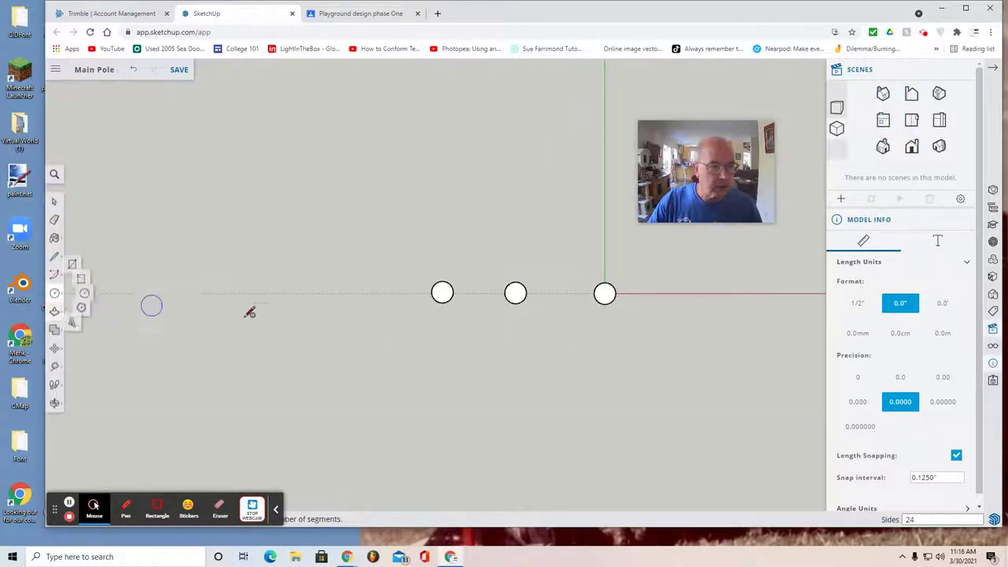
pyautogui.click(379, 291)
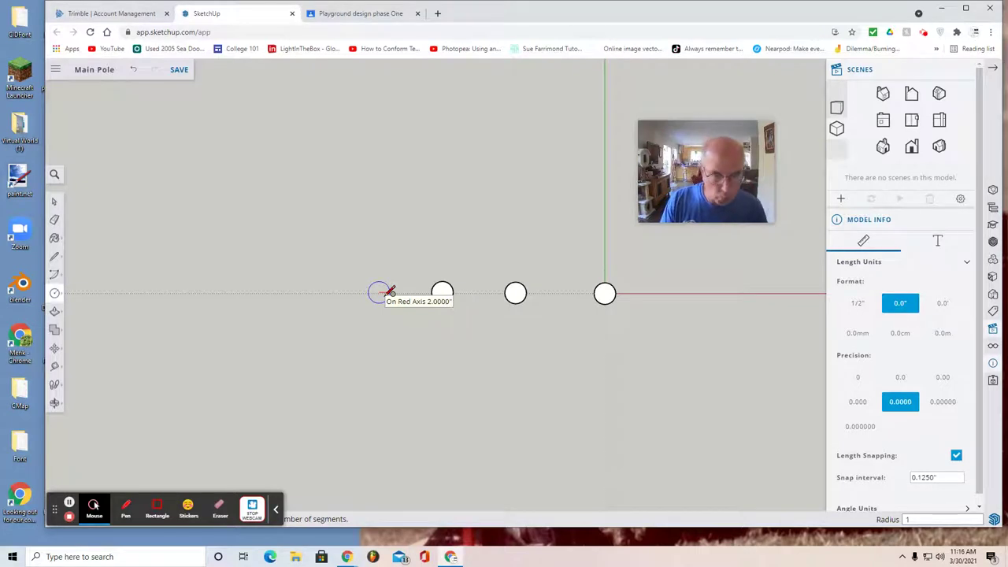
pyautogui.write('1')
pyautogui.press('Return')
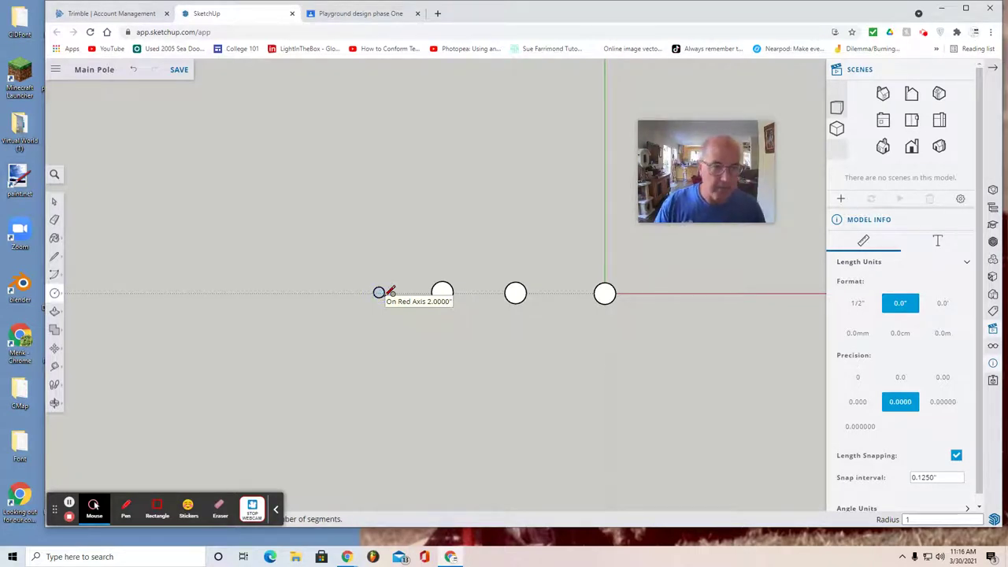
# Orbit the view and push/pull the 1-inch circle up 36 inches into a thin pole
pyautogui.click(54, 405)
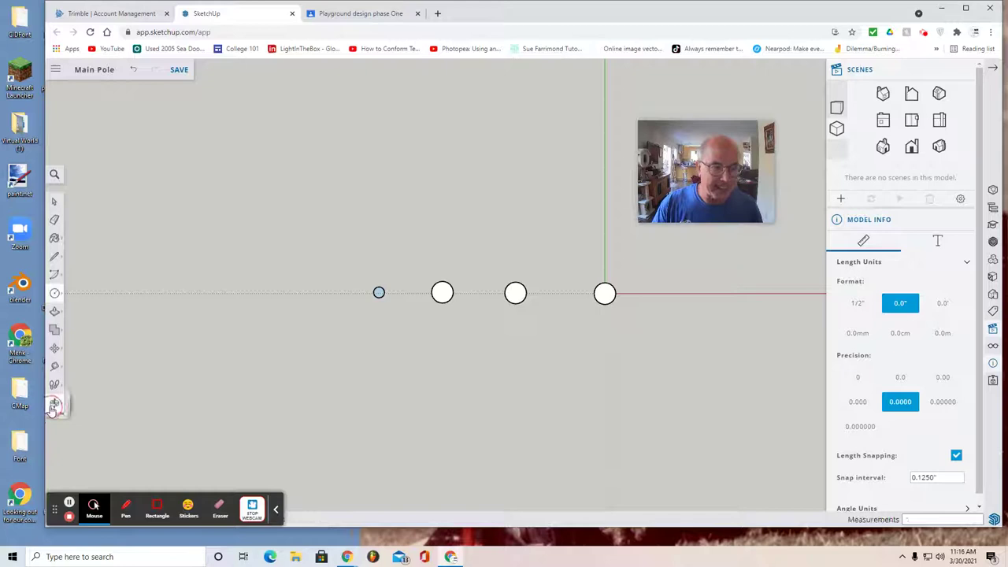
pyautogui.click(79, 360)
pyautogui.moveTo(399, 396); pyautogui.dragTo(100, 279)
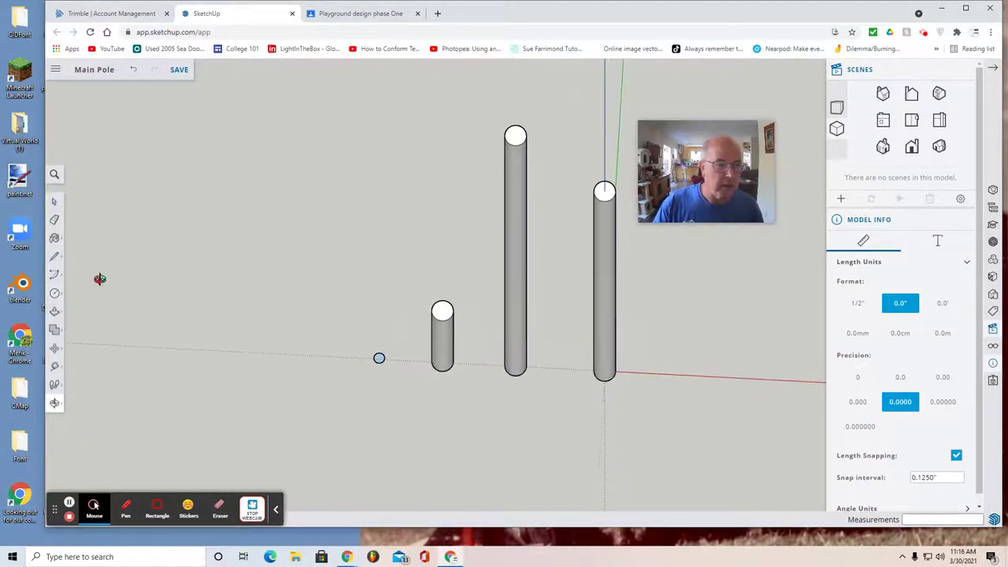
pyautogui.click(54, 311)
pyautogui.click(81, 294)
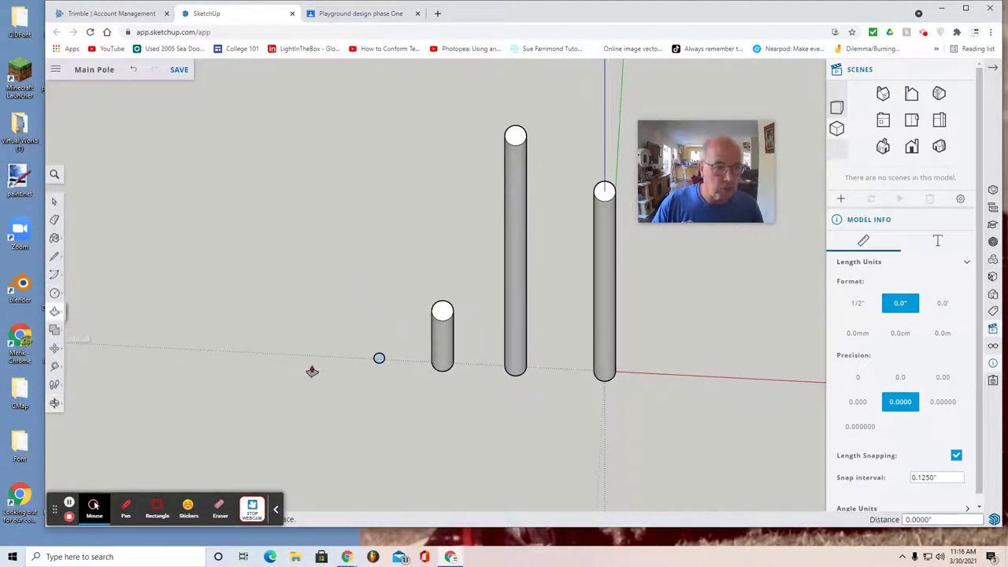
pyautogui.click(380, 359)
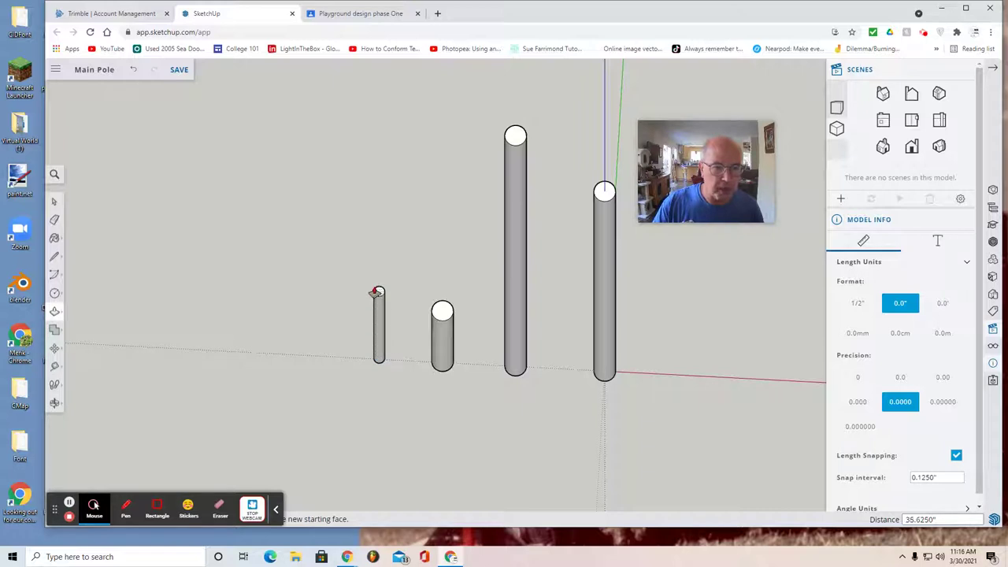
pyautogui.write('36')
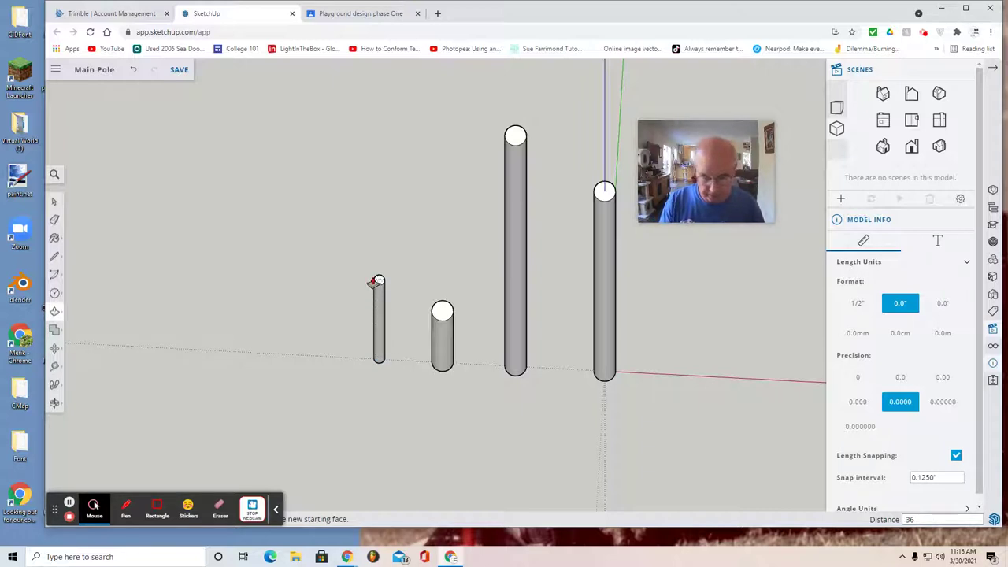
pyautogui.press('Return')
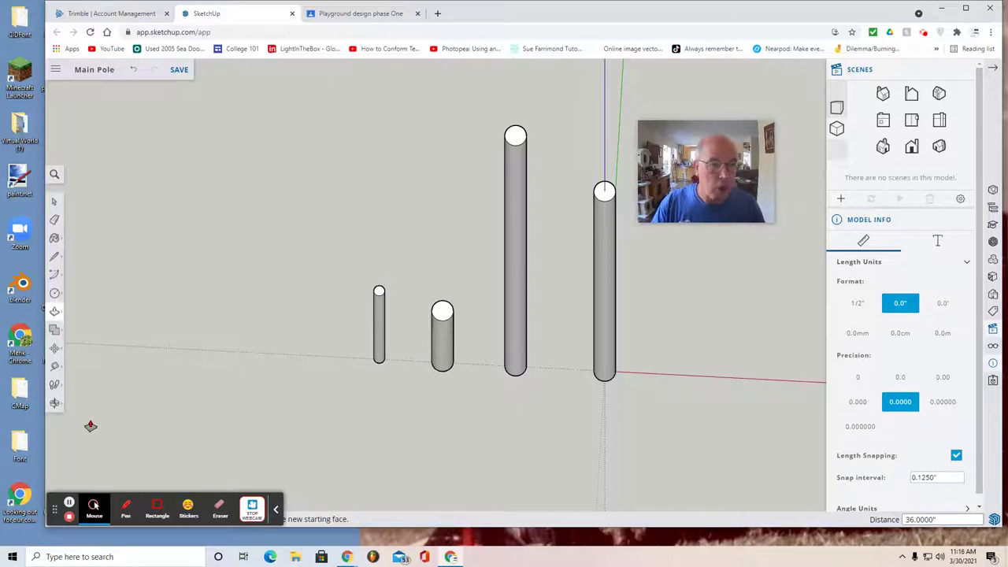
# Scroll through Poles.pdf for the pole labels and diameters, then go back to SketchUp
pyautogui.click(392, 16)
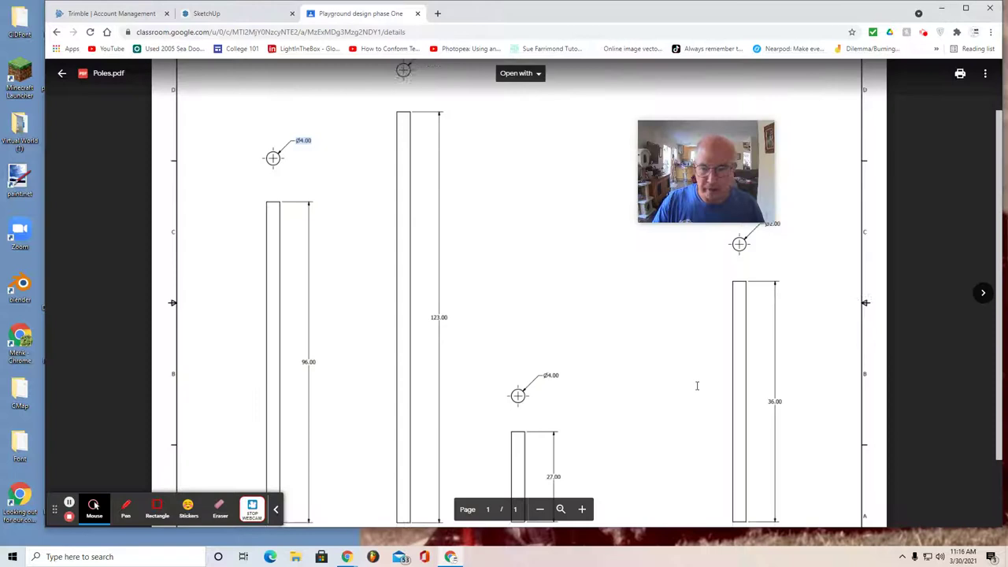
pyautogui.scroll(-2, 697, 386)
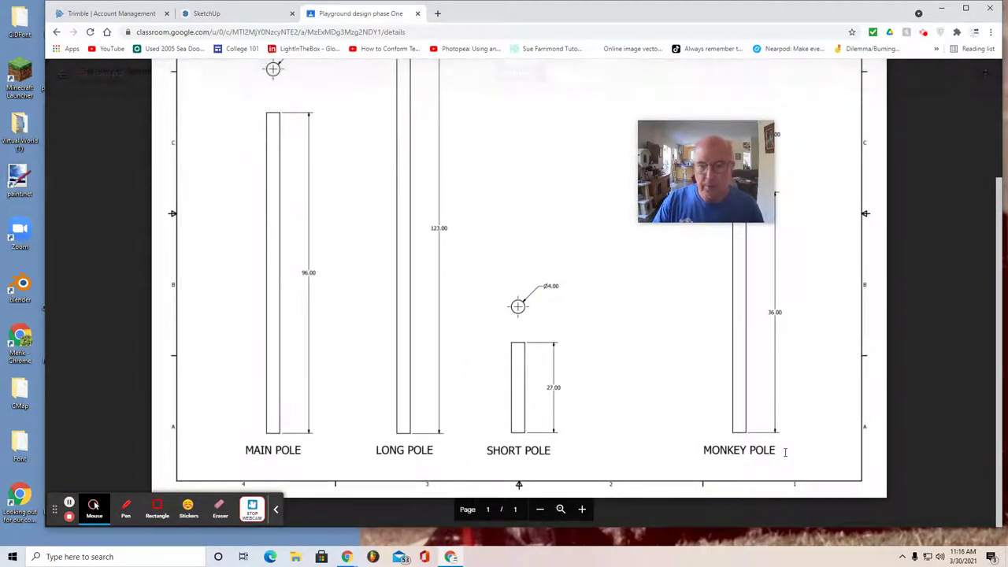
pyautogui.scroll(4, 780, 450)
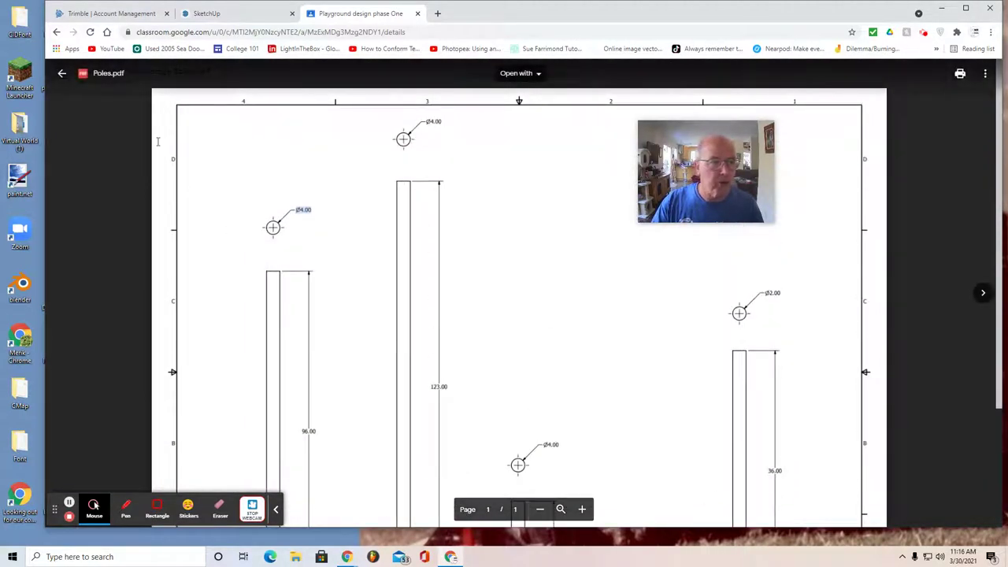
pyautogui.click(246, 14)
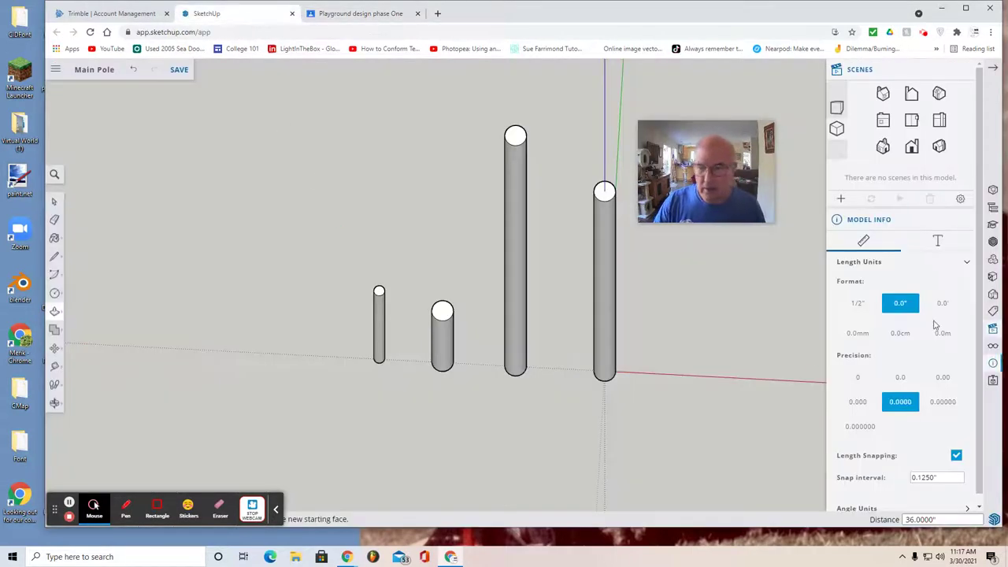
# Orbit so the four poles stand upright in view, then save the model
pyautogui.click(54, 402)
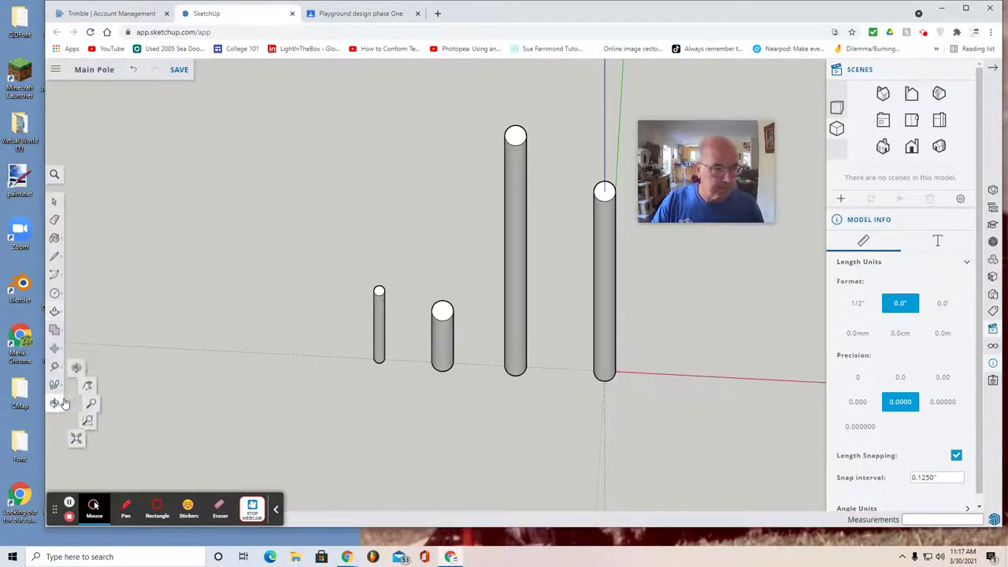
pyautogui.click(81, 362)
pyautogui.moveTo(453, 451); pyautogui.dragTo(439, 346)
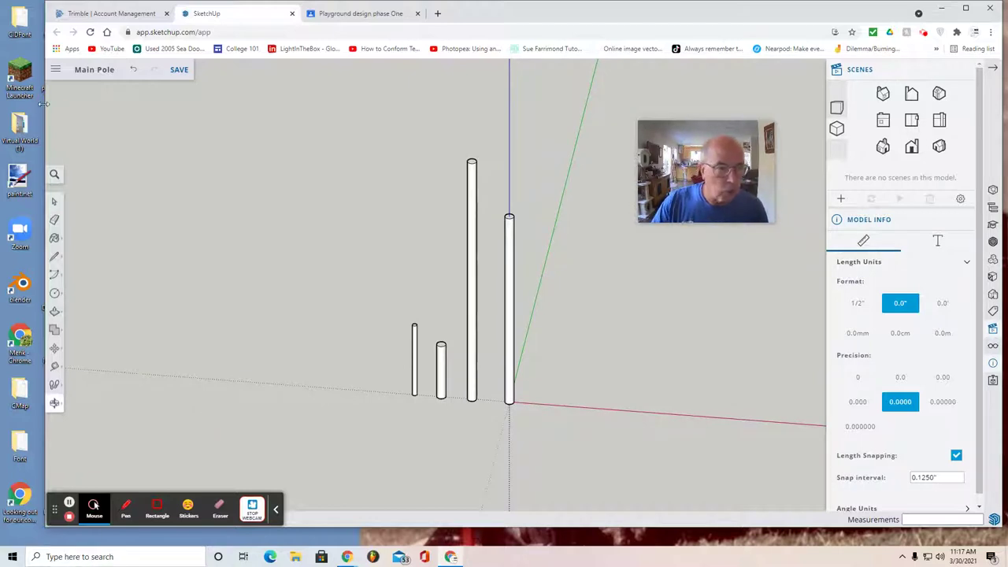
pyautogui.click(180, 73)
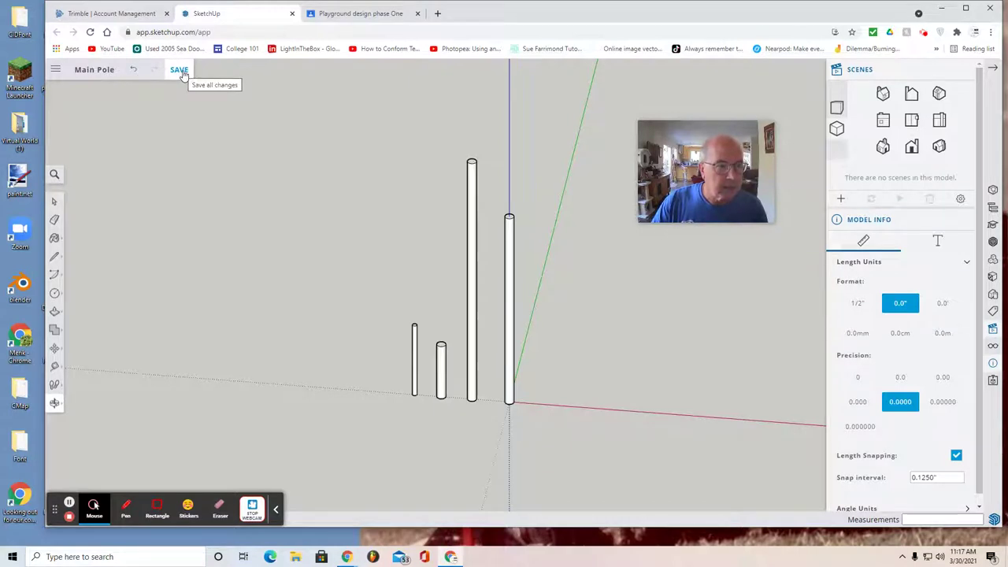
# Save the model as 'Poles' in the SketchUp > Playground 2 folder
pyautogui.click(55, 73)
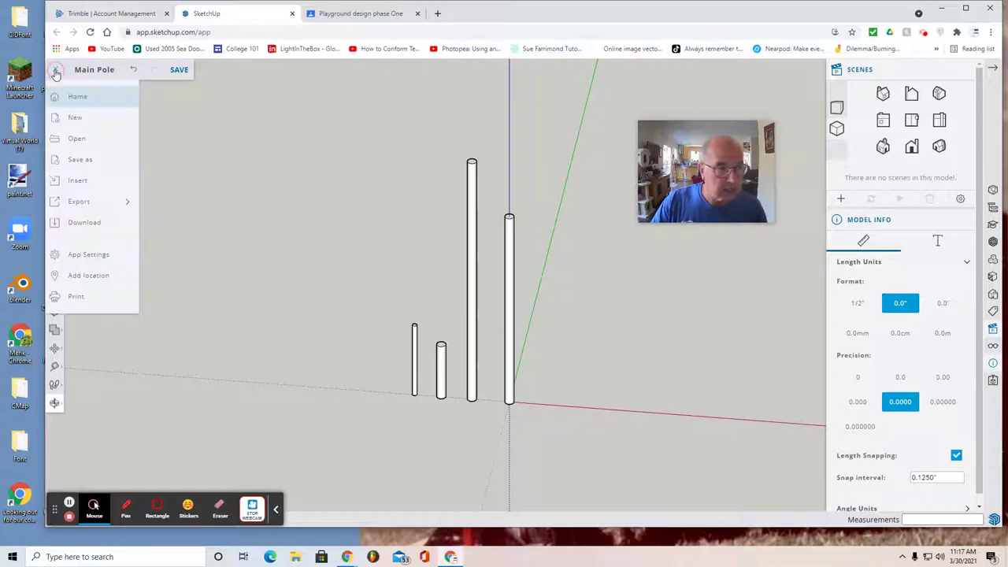
pyautogui.click(82, 160)
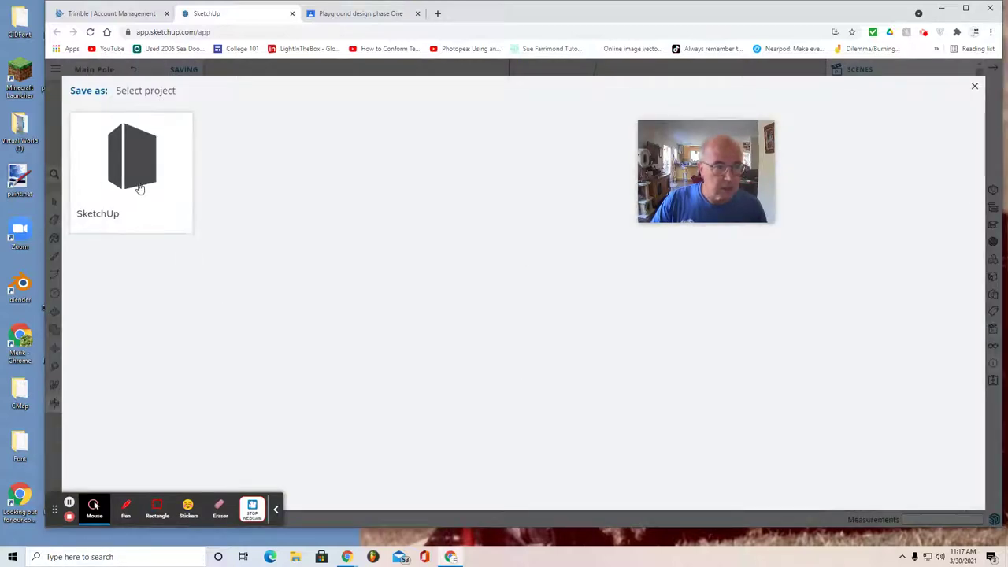
pyautogui.click(138, 187)
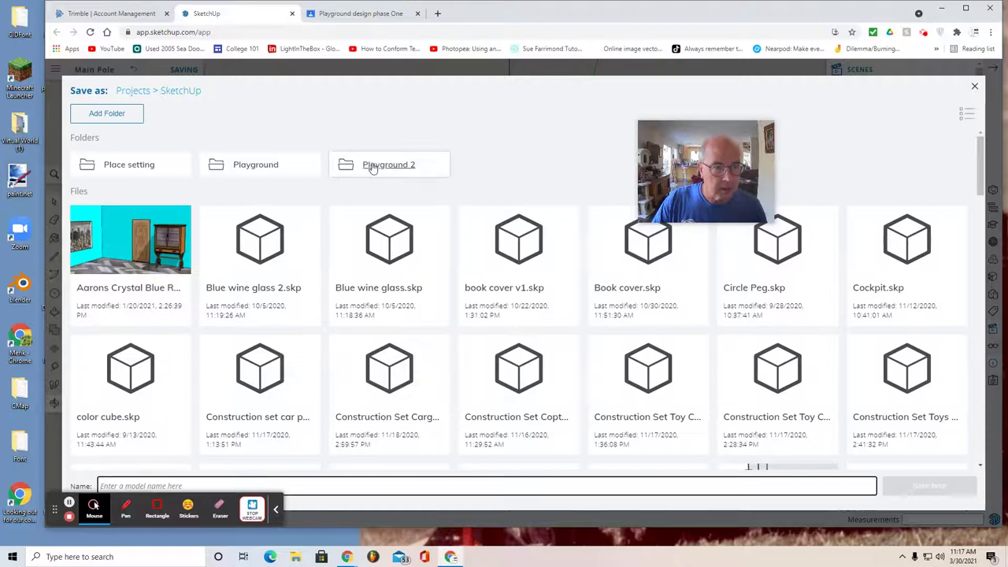
pyautogui.click(389, 172)
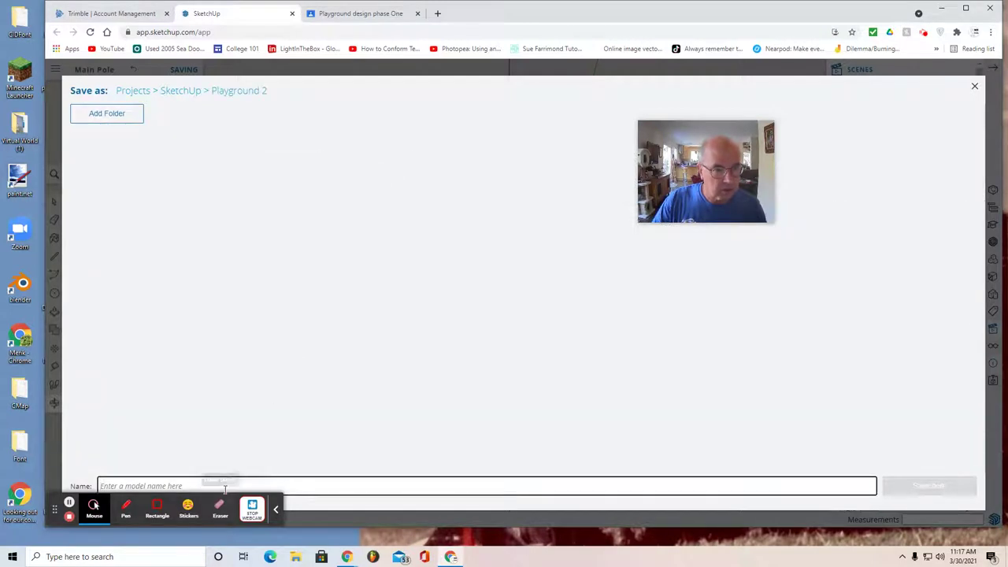
pyautogui.write('Poles')
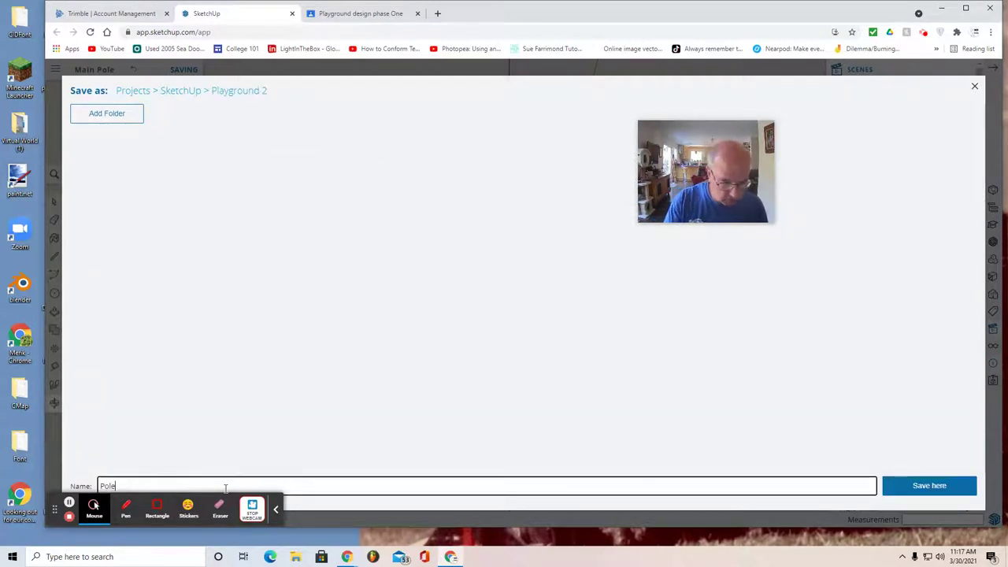
pyautogui.click(929, 486)
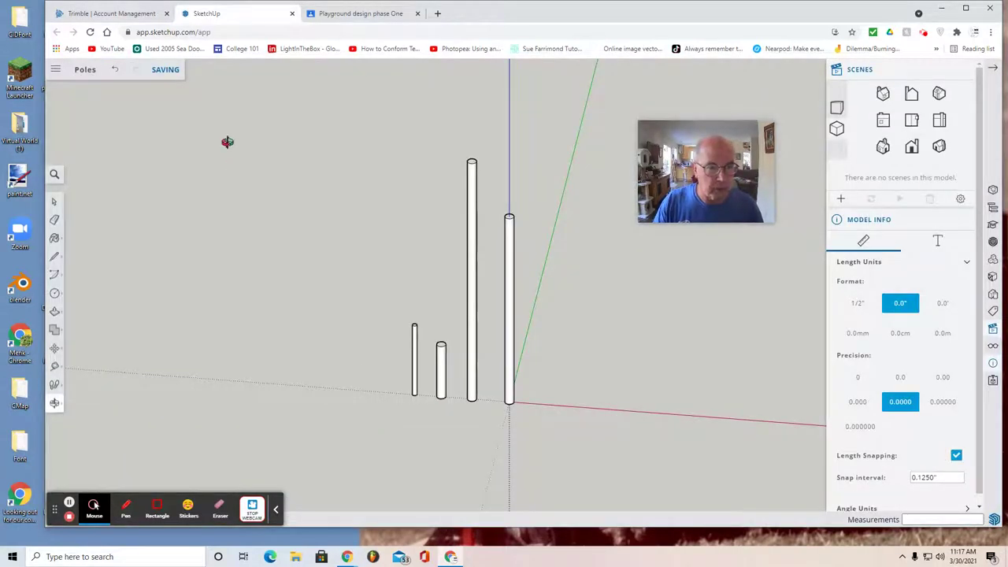
# Export the view as a PNG, then open the exported Poles image from Downloads
pyautogui.click(56, 73)
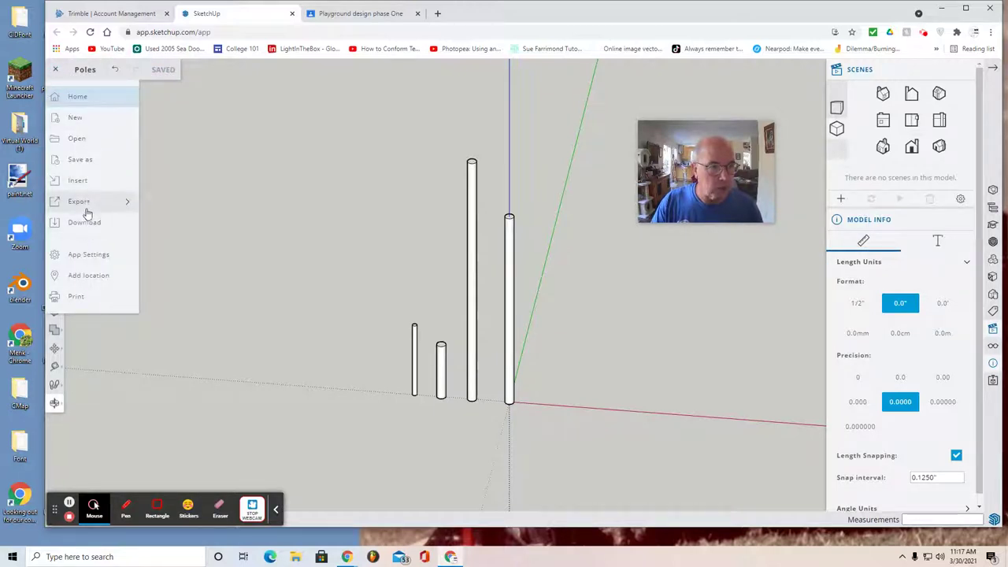
pyautogui.click(86, 207)
pyautogui.click(176, 228)
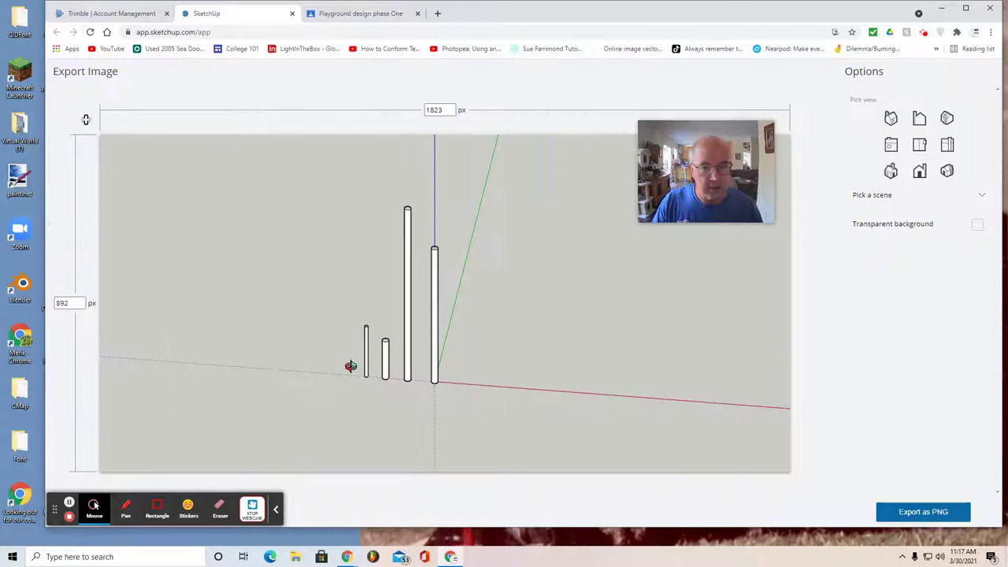
pyautogui.click(925, 512)
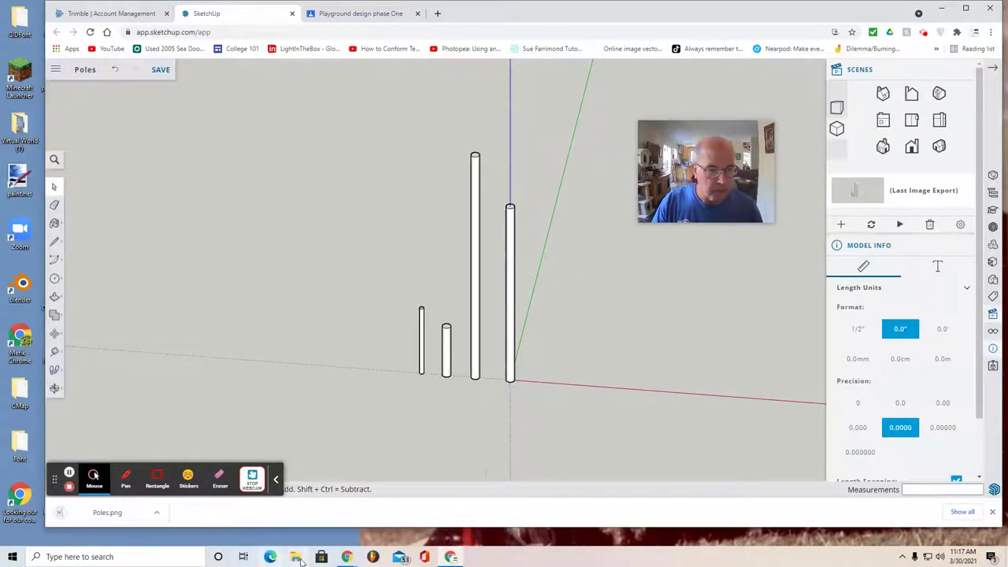
pyautogui.click(295, 557)
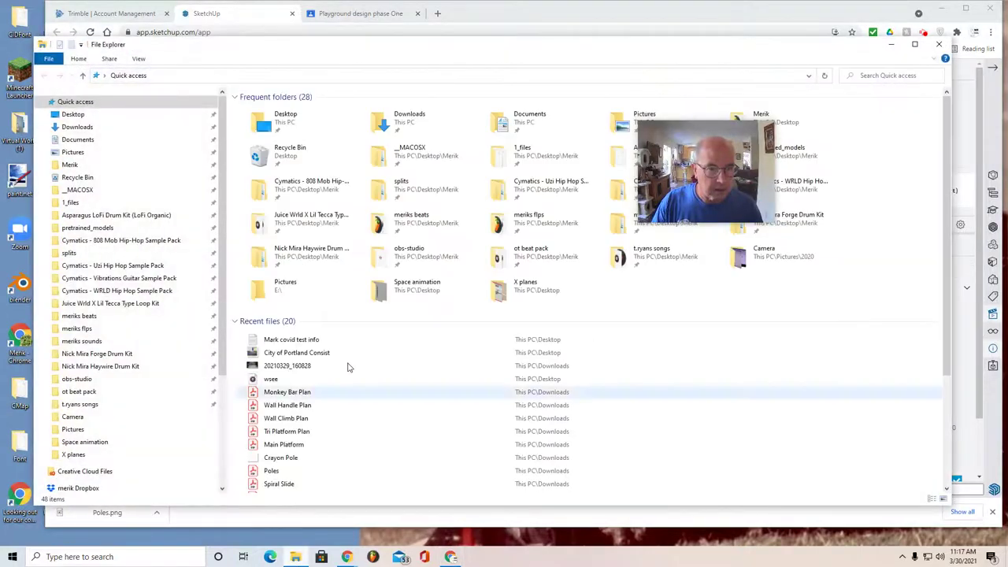
pyautogui.doubleClick(392, 125)
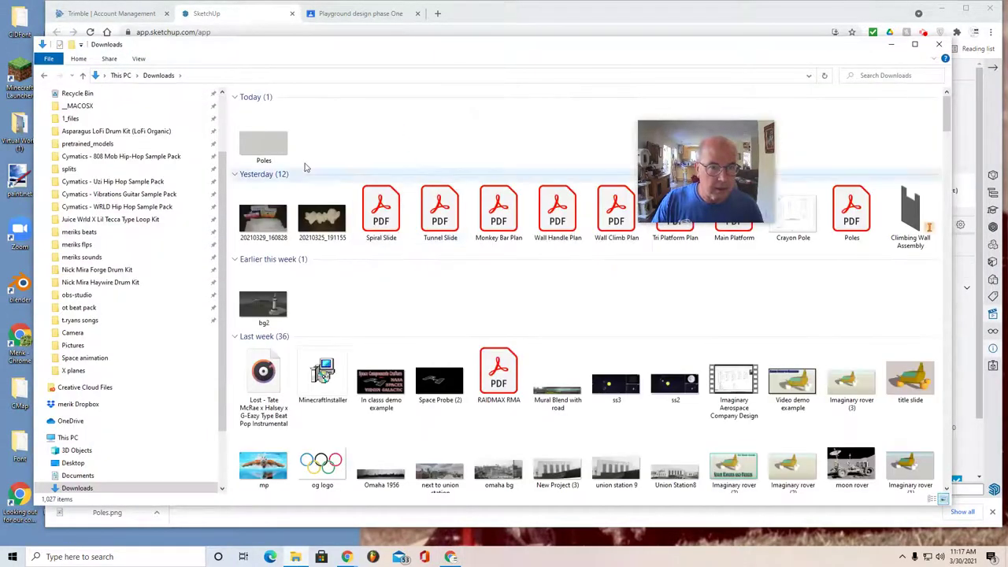
pyautogui.doubleClick(265, 158)
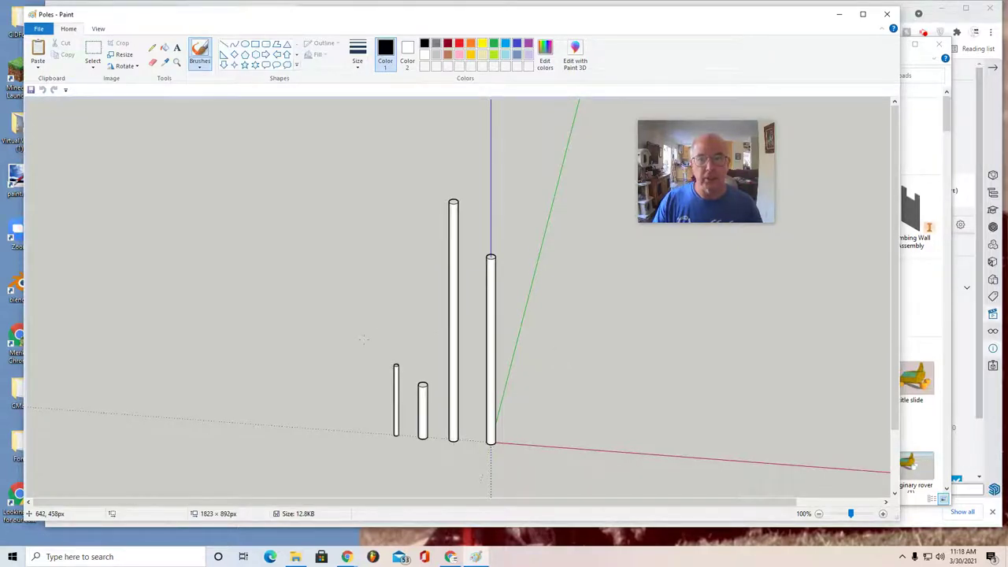
# Close the Poles image in Paint, leaving the Downloads folder showing
pyautogui.click(886, 15)
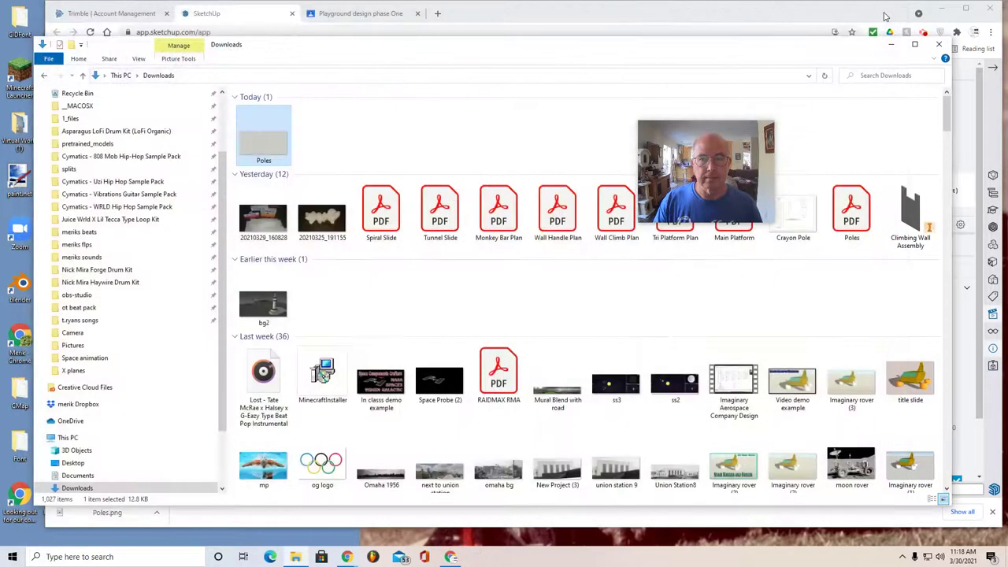
# Start a new Simple Template Feet and Inches model without saving changes to Poles
pyautogui.click(939, 44)
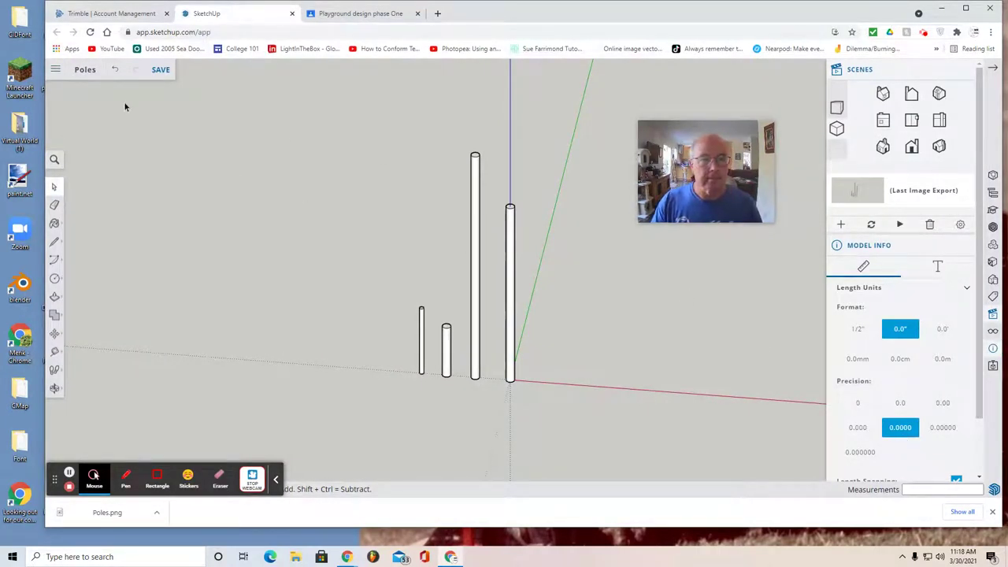
pyautogui.click(57, 70)
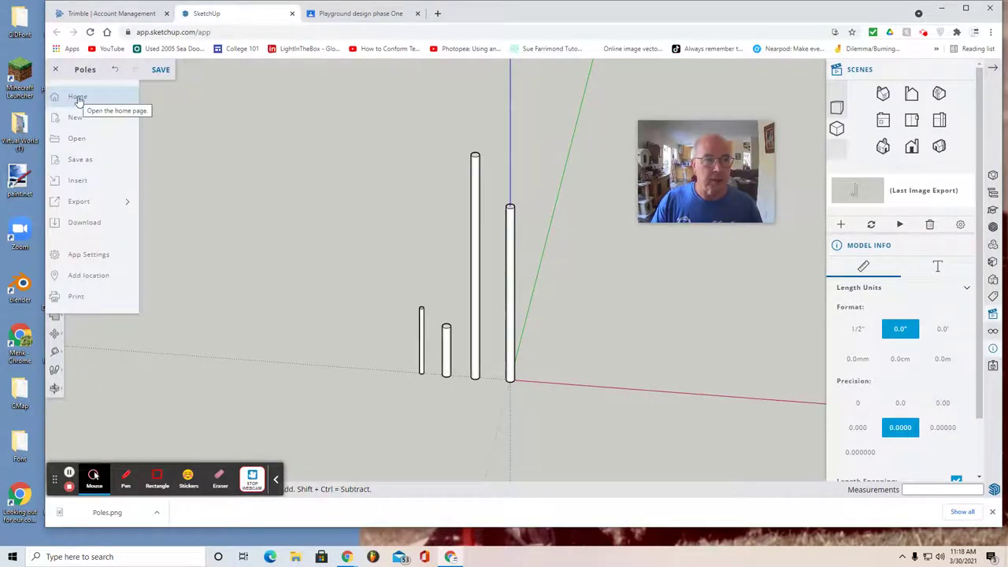
pyautogui.click(78, 99)
pyautogui.click(200, 98)
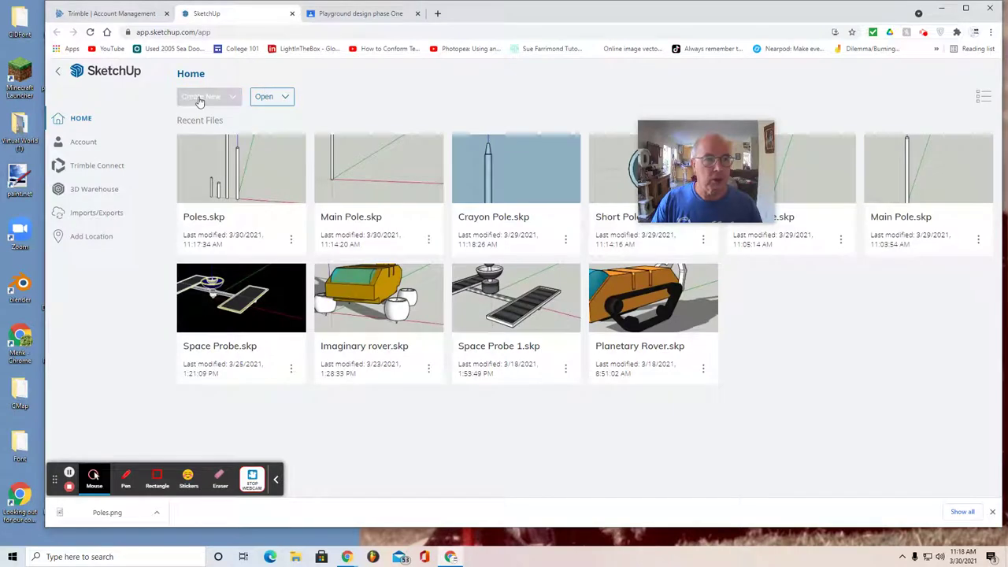
pyautogui.click(213, 116)
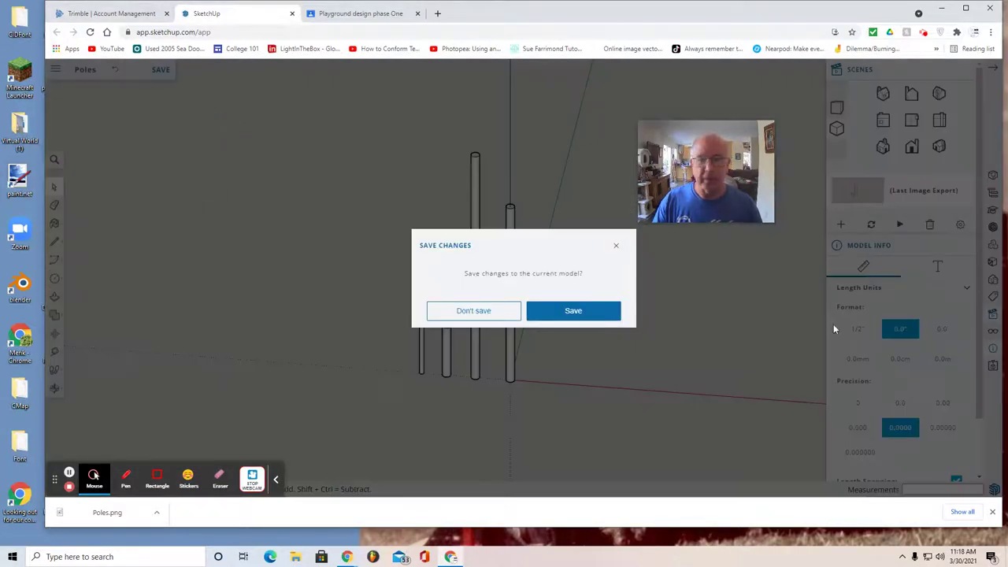
pyautogui.click(475, 310)
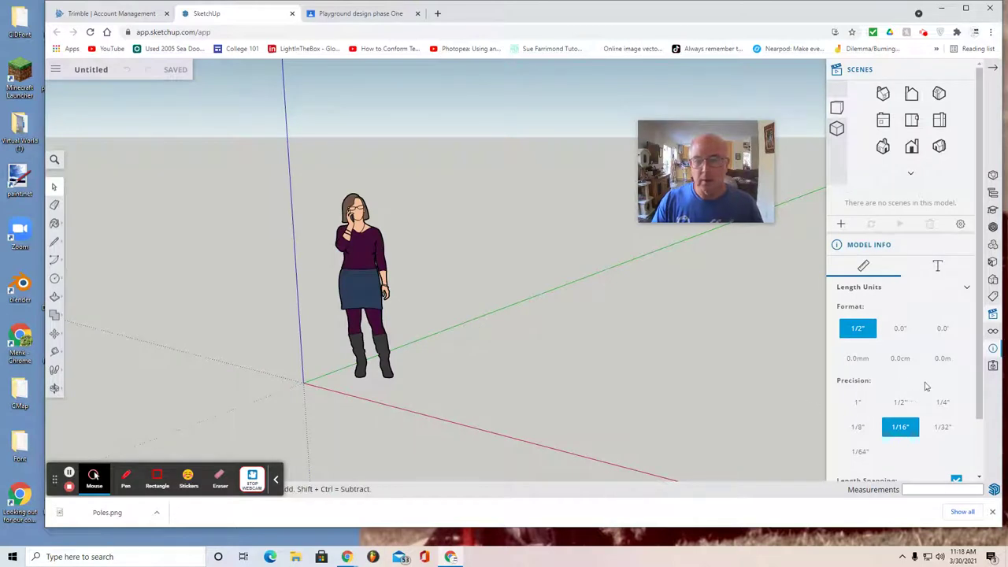
# Set the model's length units to decimal inches with a 0.125-inch snap interval
pyautogui.scroll(-1, 994, 350)
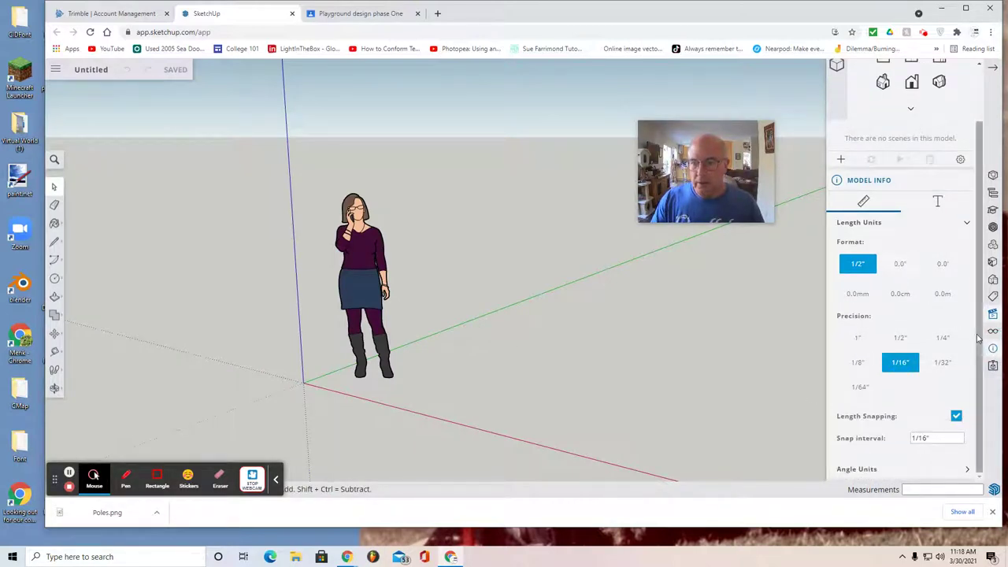
pyautogui.click(900, 266)
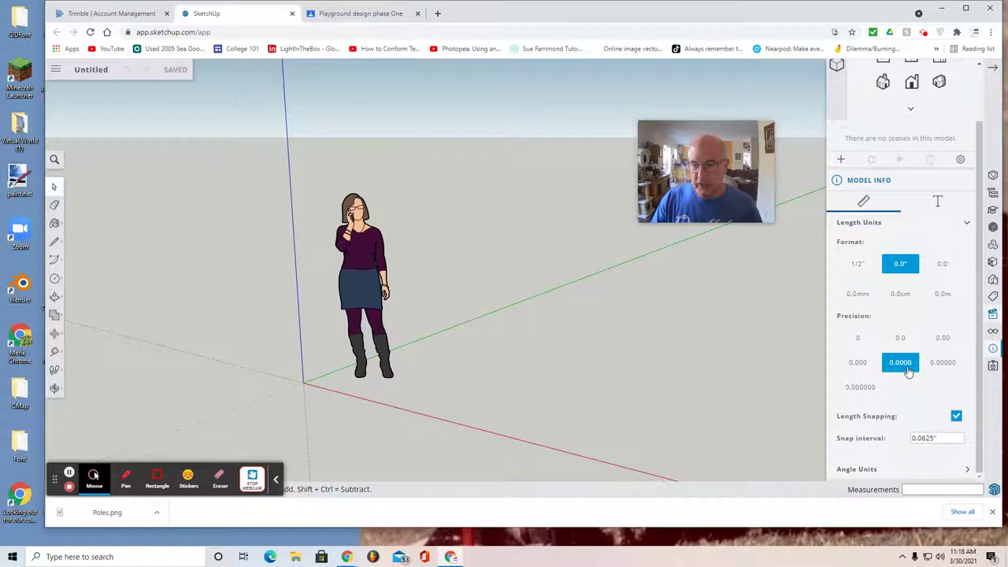
pyautogui.moveTo(945, 438); pyautogui.dragTo(863, 443)
pyautogui.press('BackSpace')
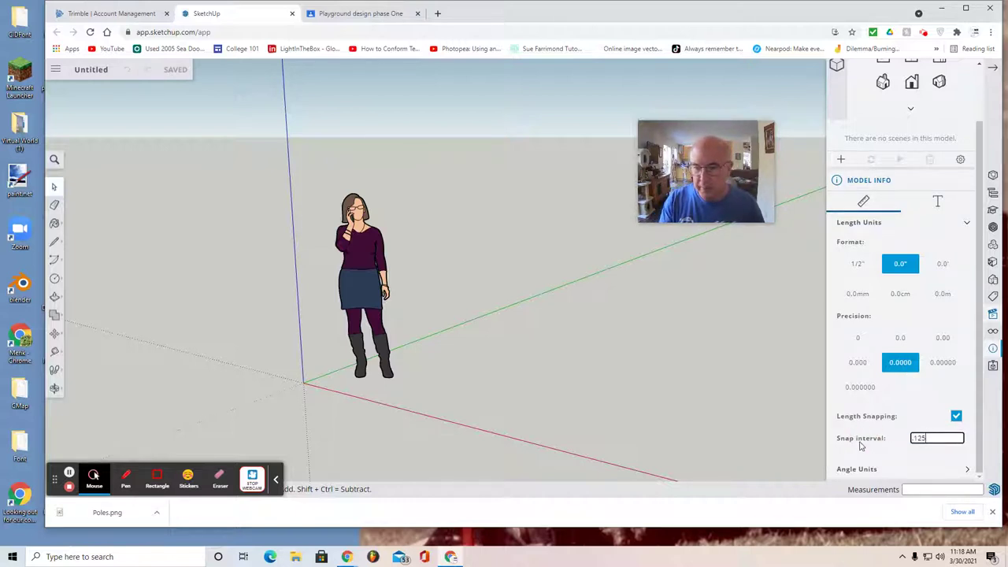
pyautogui.write('.125')
pyautogui.press('Return')
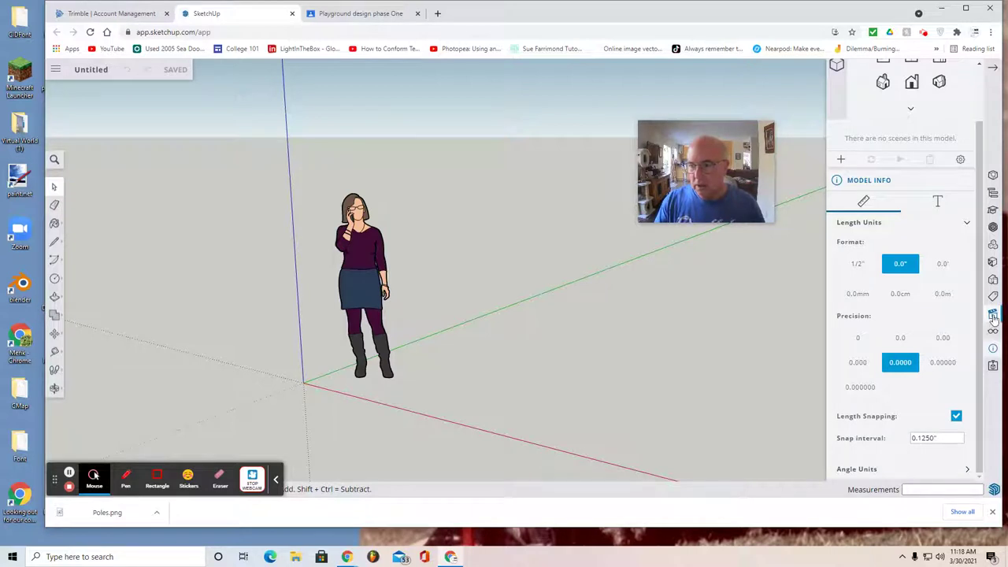
# Switch the new model to the Top view, then go to the Playground design class page
pyautogui.click(993, 315)
pyautogui.click(837, 130)
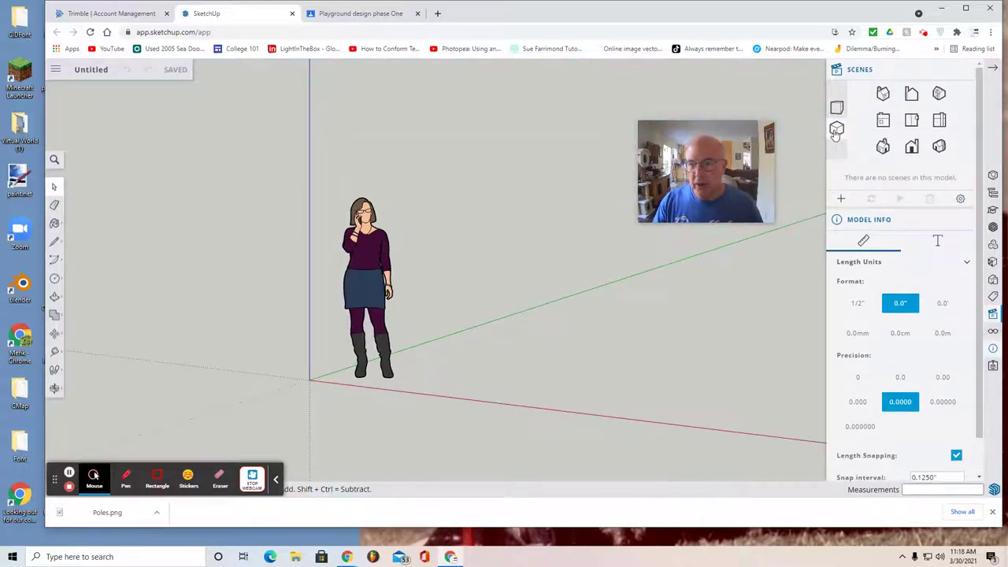
pyautogui.click(912, 121)
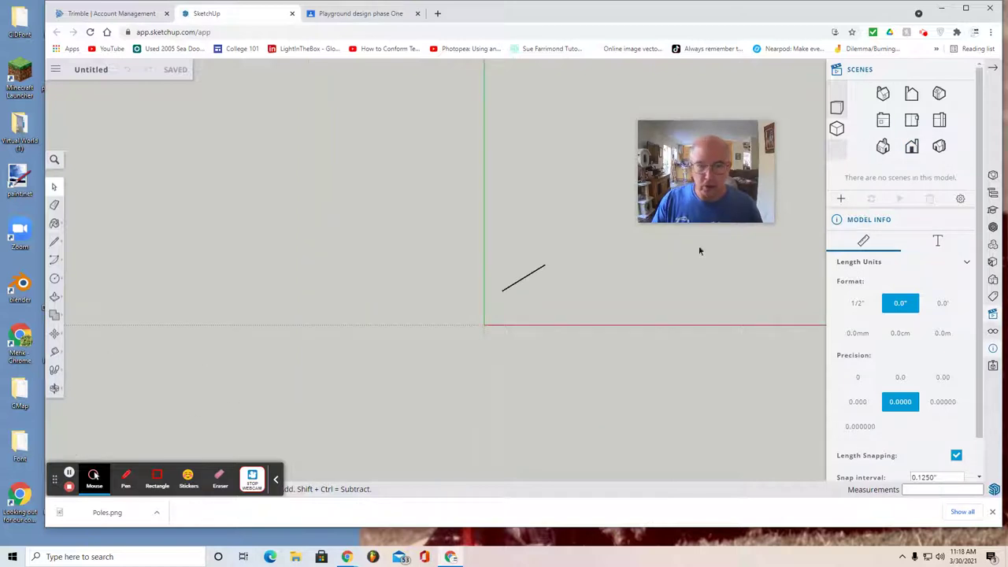
pyautogui.click(519, 281)
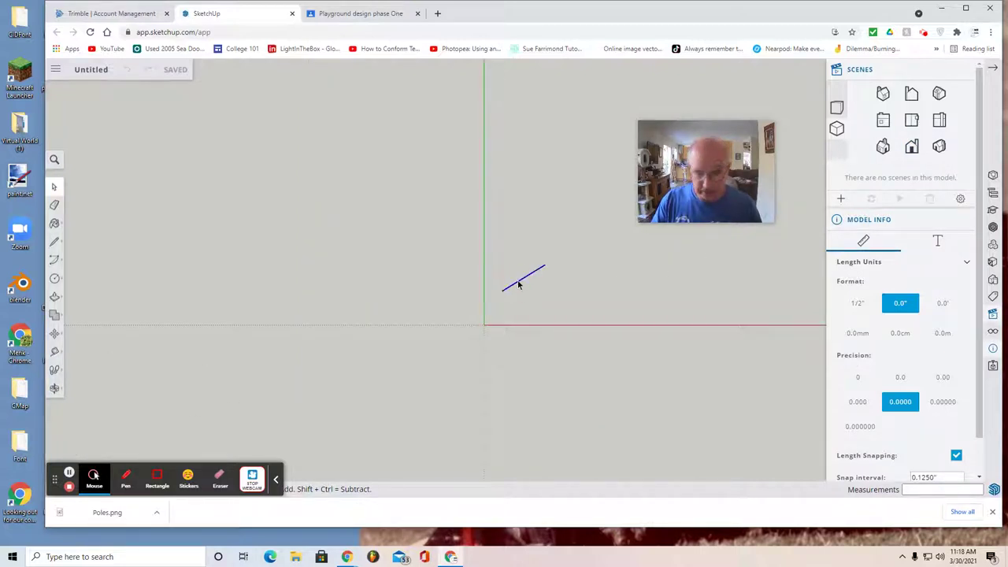
pyautogui.click(377, 20)
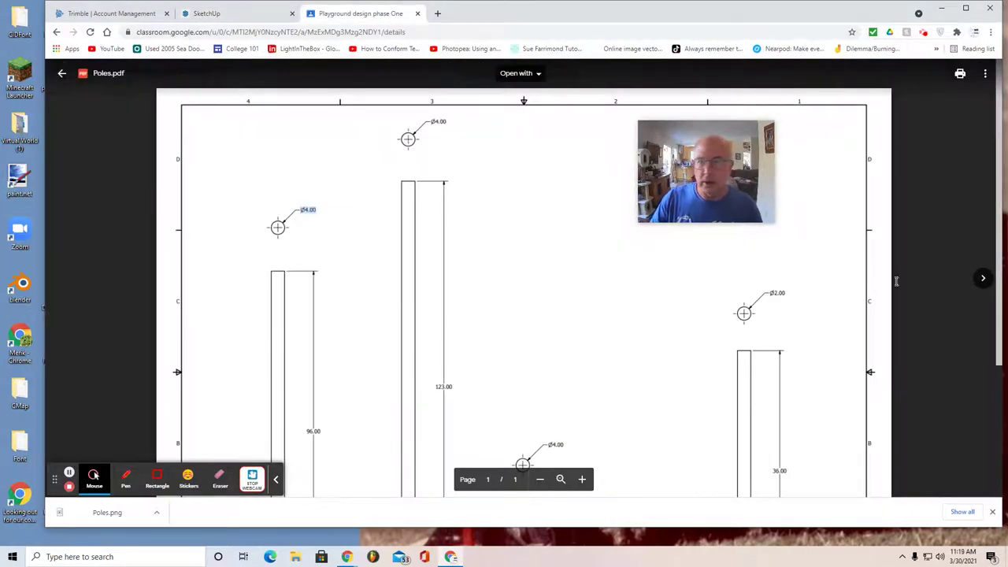
# Show Crayon Pole.jpg in the Classroom viewer, then go back to the SketchUp model
pyautogui.click(983, 278)
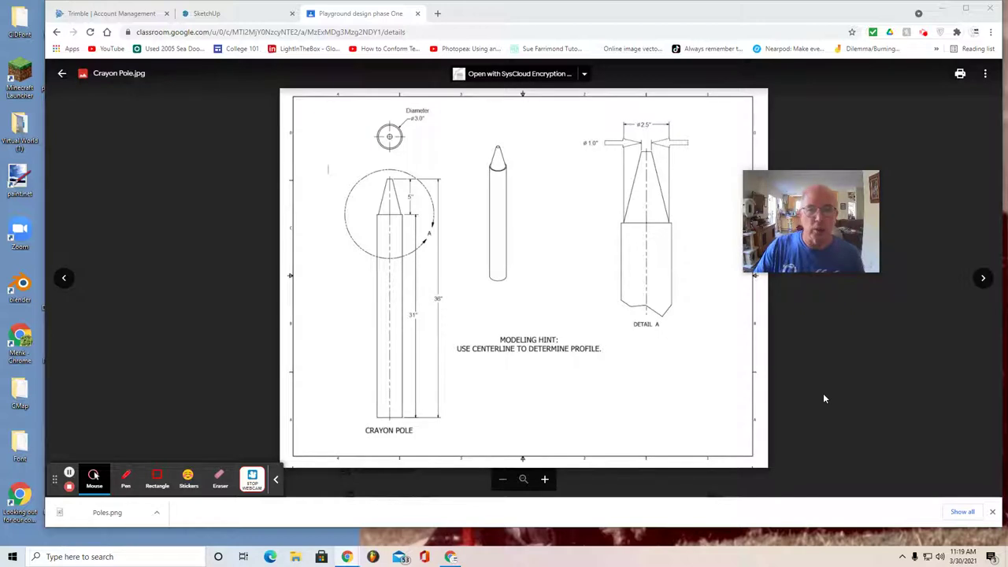
pyautogui.click(266, 22)
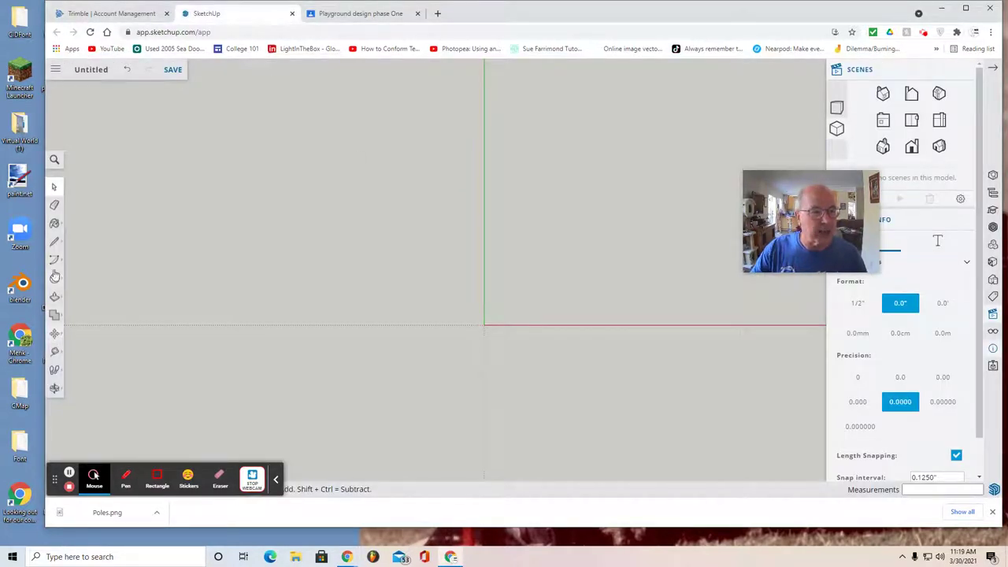
# Draw the first profile edge from the origin 36 inches along the green axis
pyautogui.click(55, 243)
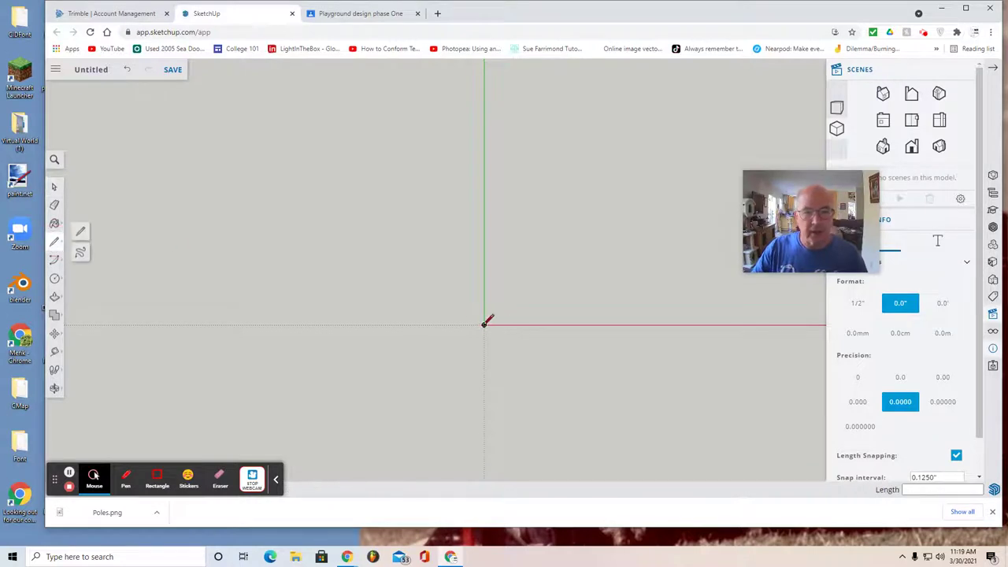
pyautogui.click(484, 325)
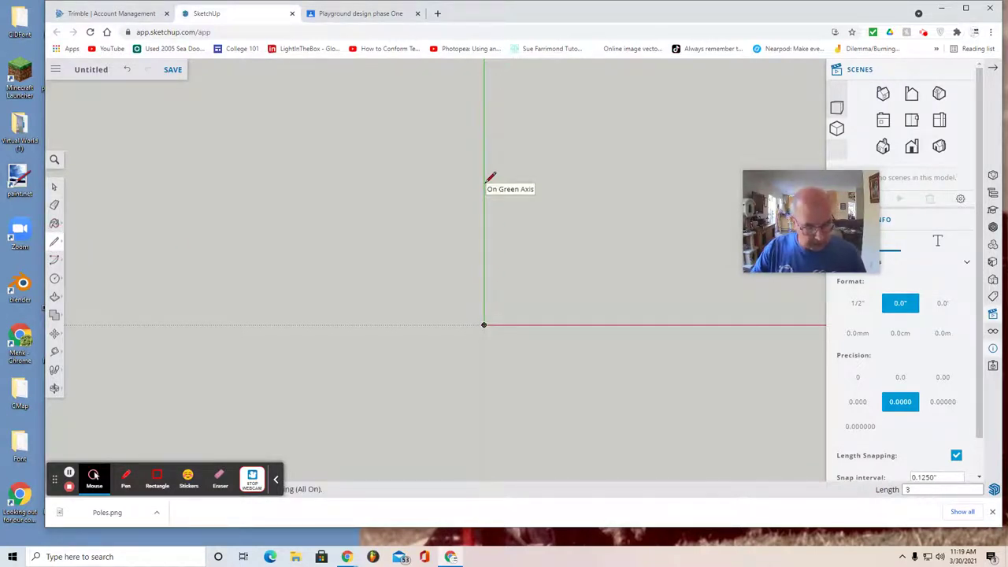
pyautogui.write('36')
pyautogui.press('Return')
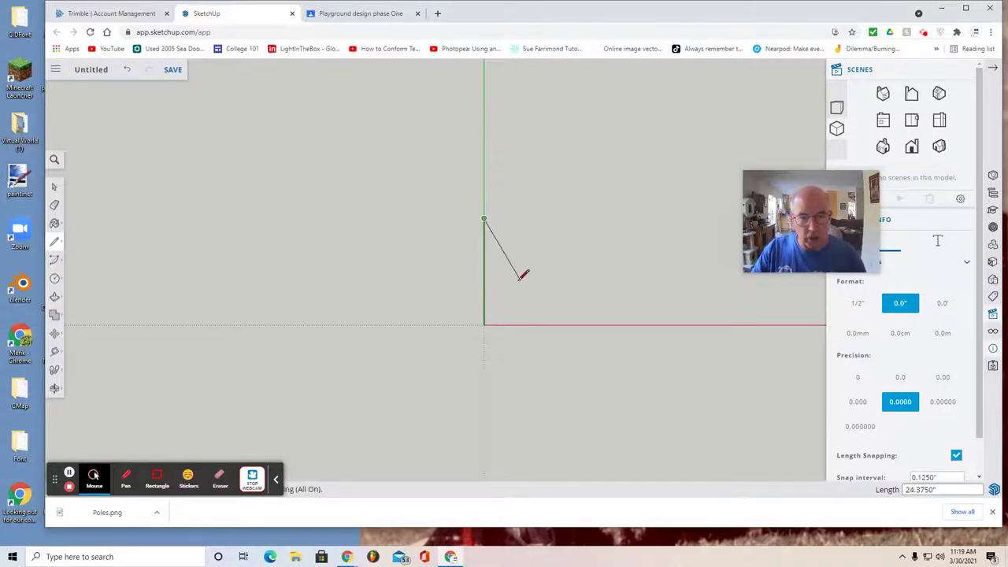
pyautogui.scroll(2, 516, 272)
pyautogui.scroll(2, 516, 268)
pyautogui.scroll(3, 458, 130)
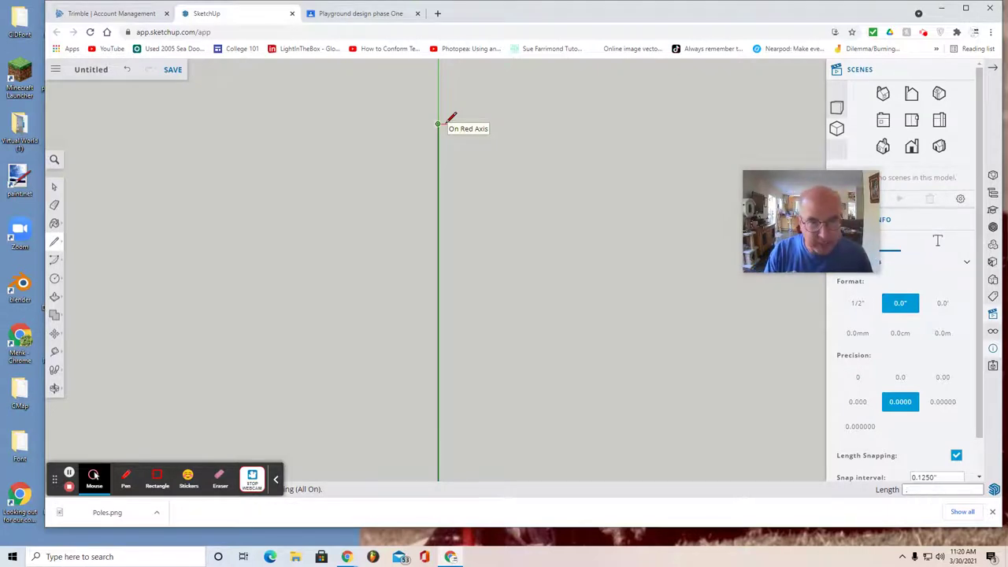
# Add a 5-inch downward edge and a 1-inch sideways edge to the profile
pyautogui.click(445, 123)
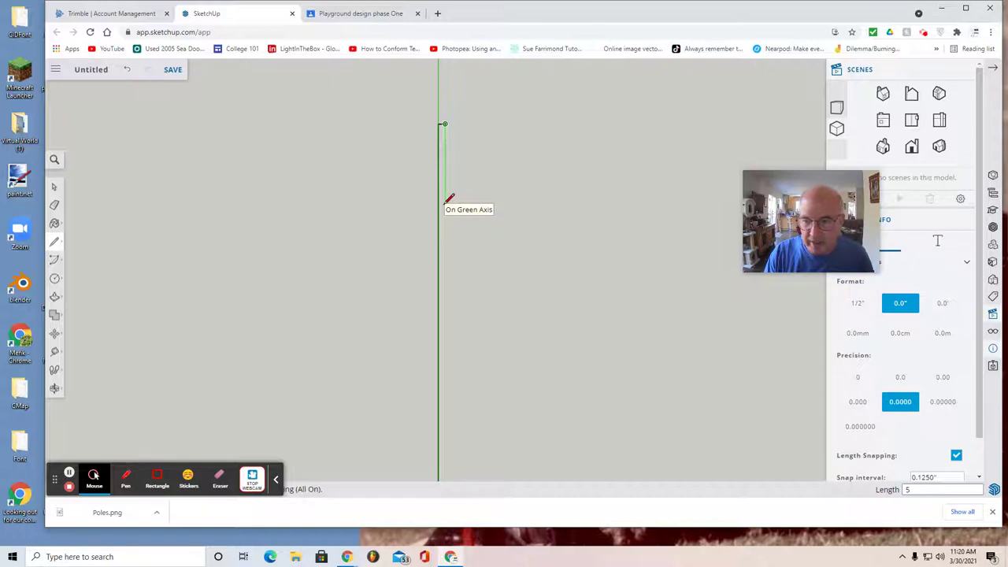
pyautogui.press('Return')
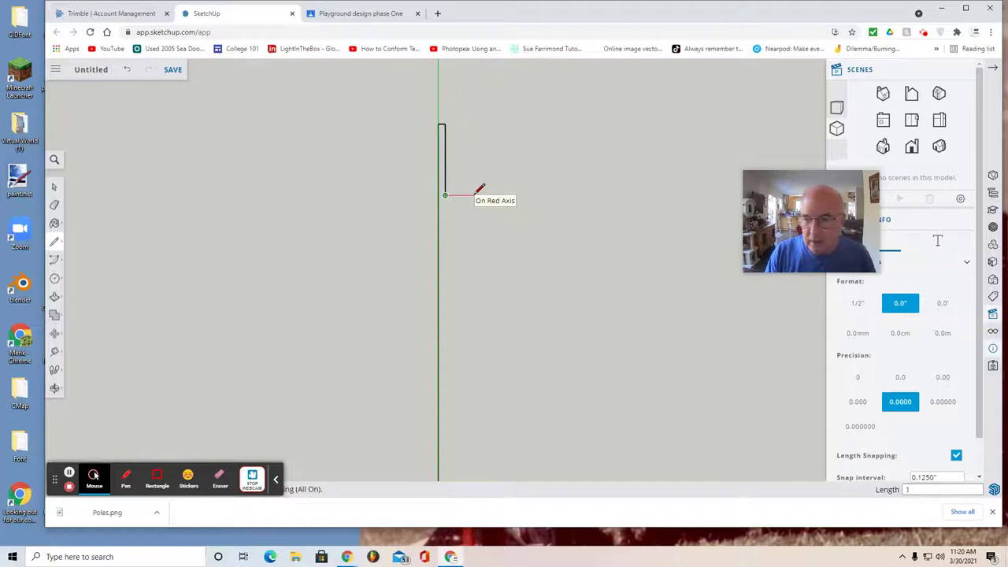
pyautogui.write('1')
pyautogui.press('Return')
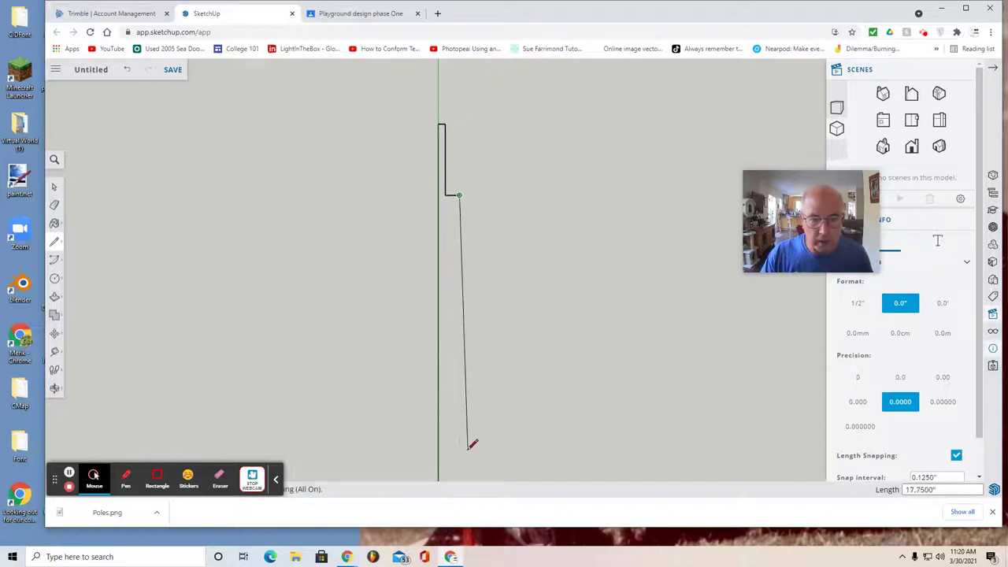
pyautogui.scroll(2, 467, 448)
pyautogui.scroll(-6, 468, 448)
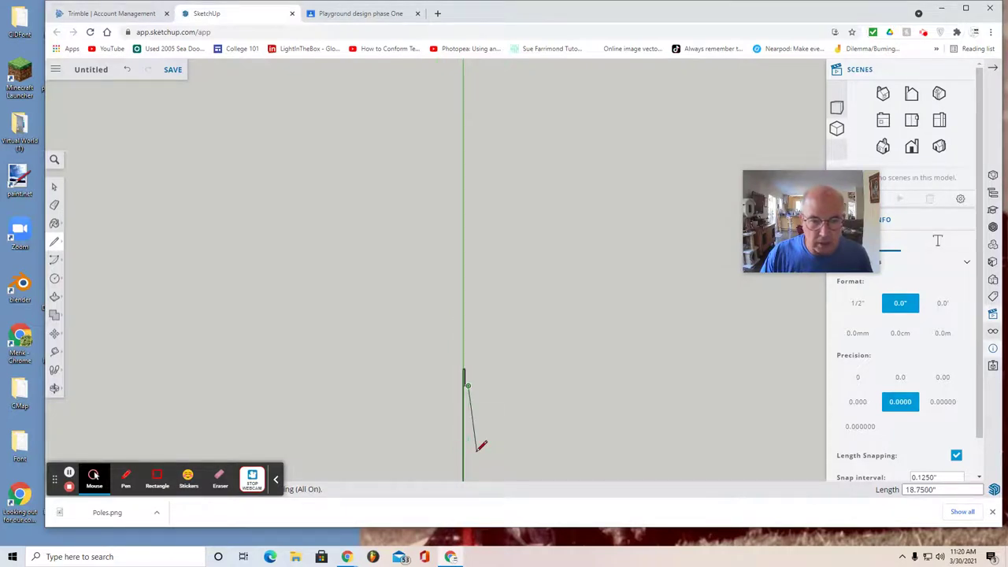
pyautogui.click(54, 389)
pyautogui.click(95, 367)
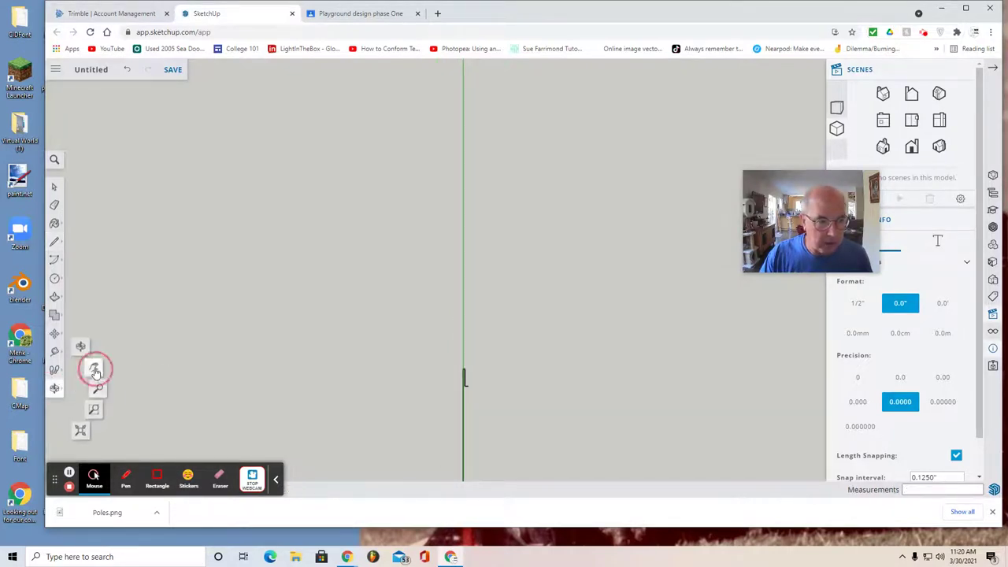
pyautogui.moveTo(535, 439)
pyautogui.mouseDown()
pyautogui.moveTo(526, 288)
pyautogui.moveTo(497, 225)
pyautogui.mouseUp()
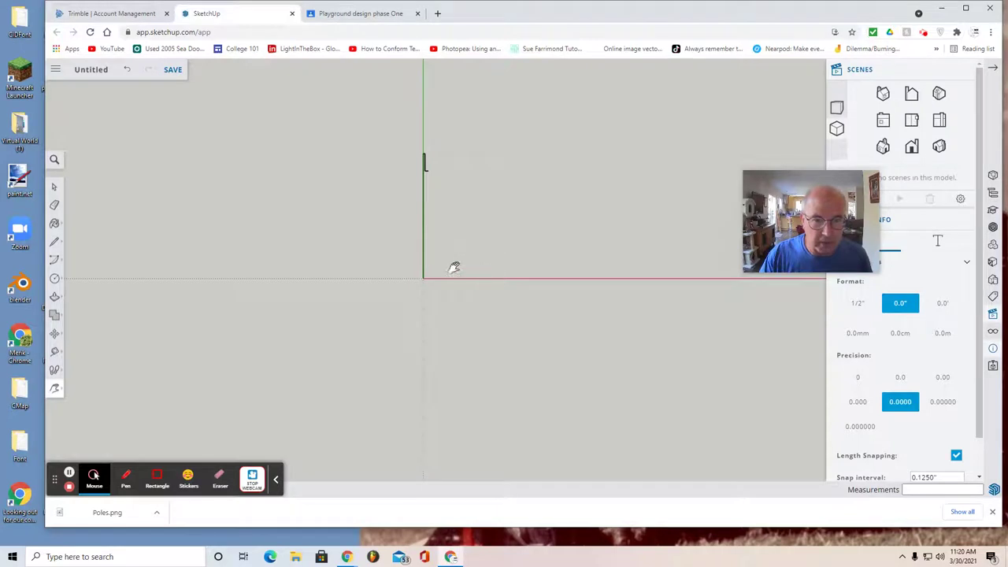
# Run the long edge down to the red axis and close the profile at the origin
pyautogui.click(58, 244)
pyautogui.click(426, 169)
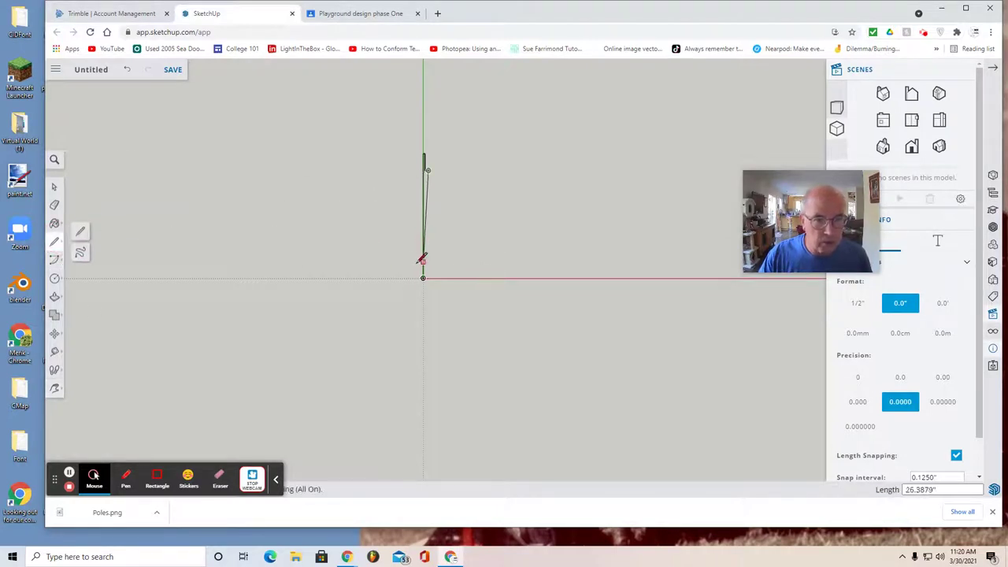
pyautogui.scroll(5, 426, 276)
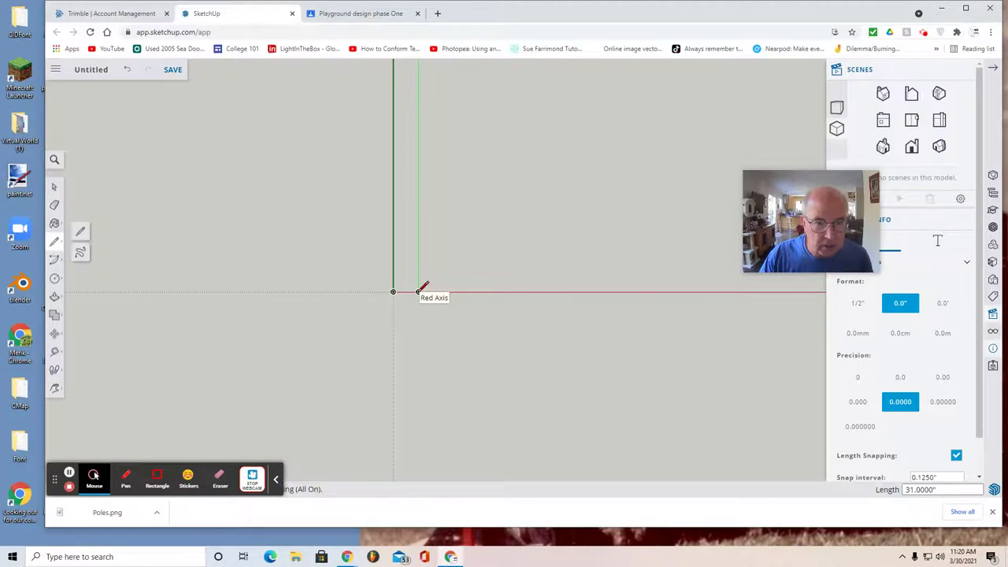
pyautogui.click(418, 292)
pyautogui.click(394, 291)
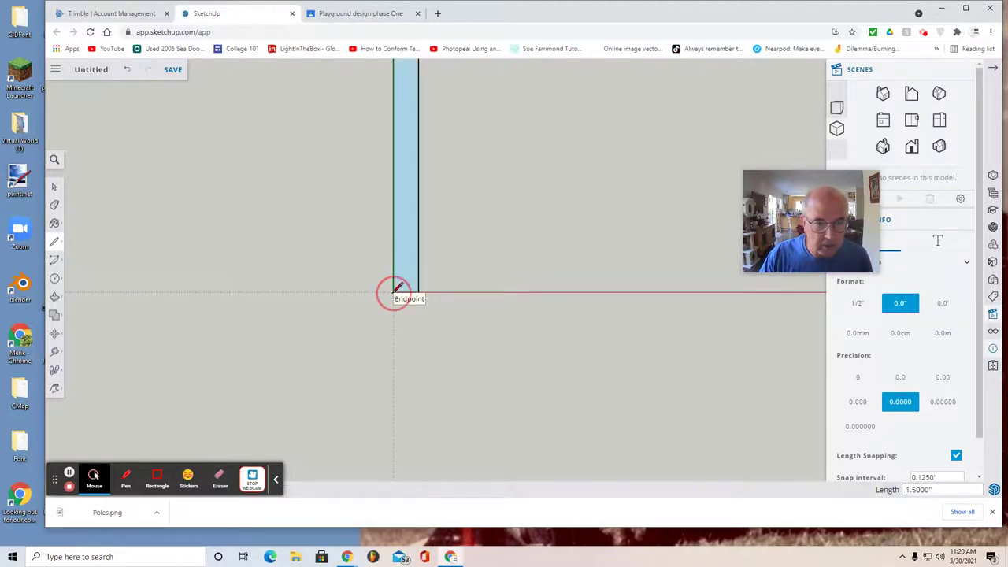
pyautogui.scroll(-4, 482, 376)
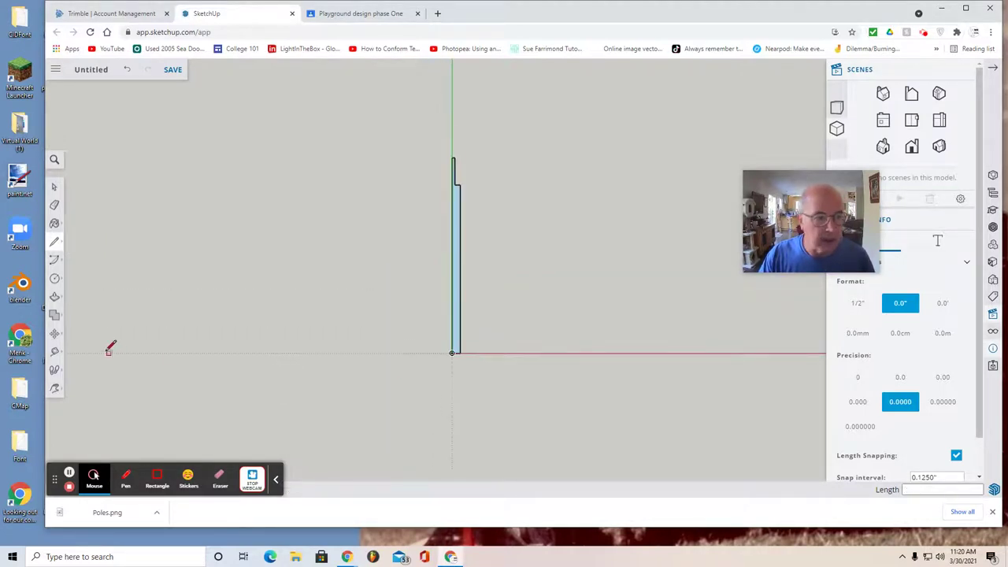
# Move the notch's top corner 0.25 inch right along red to taper the crayon tip
pyautogui.click(54, 334)
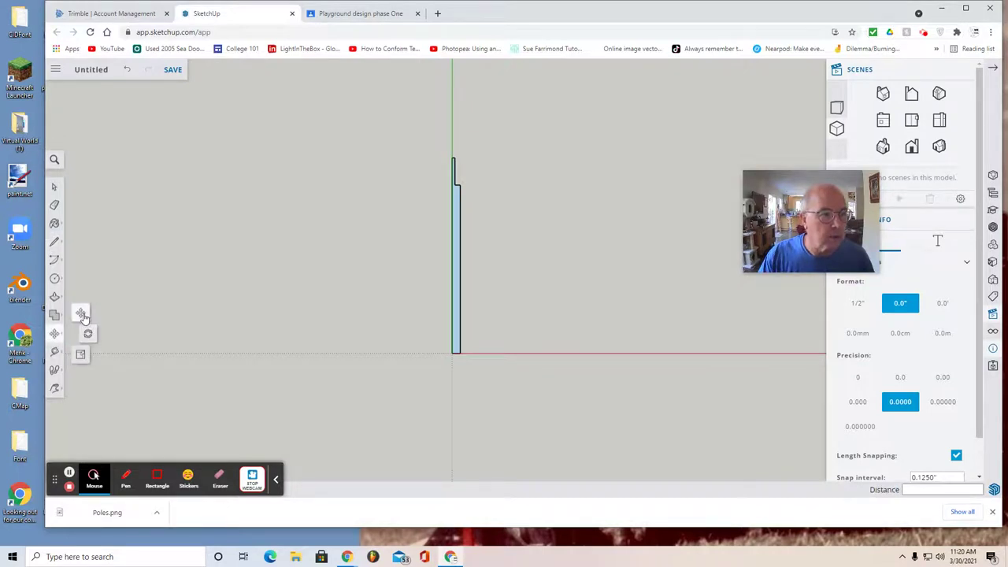
pyautogui.scroll(6, 465, 187)
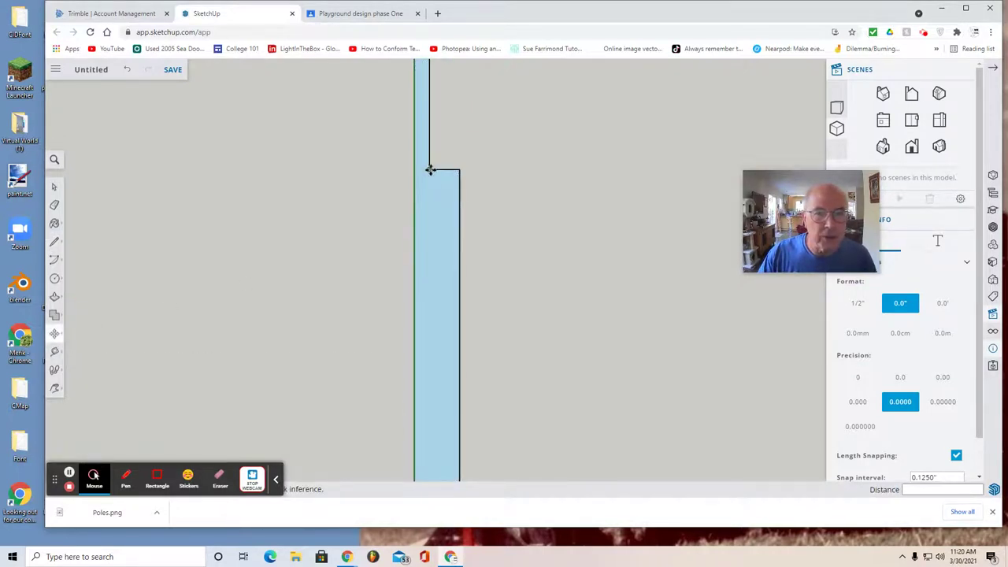
pyautogui.scroll(1, 430, 169)
pyautogui.moveTo(430, 169); pyautogui.dragTo(458, 170)
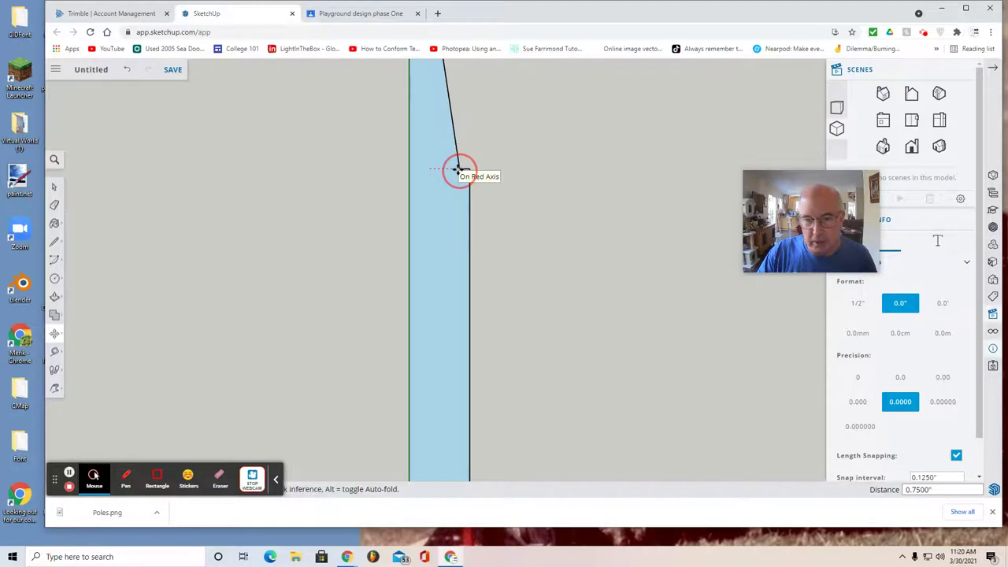
pyautogui.moveTo(458, 170); pyautogui.dragTo(459, 169)
pyautogui.scroll(-3, 504, 275)
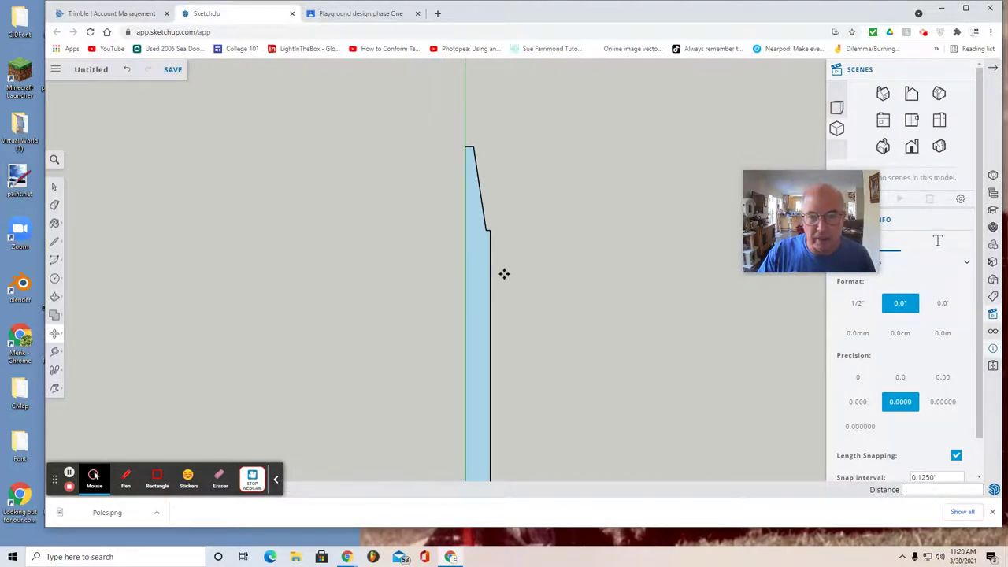
pyautogui.scroll(-3, 520, 276)
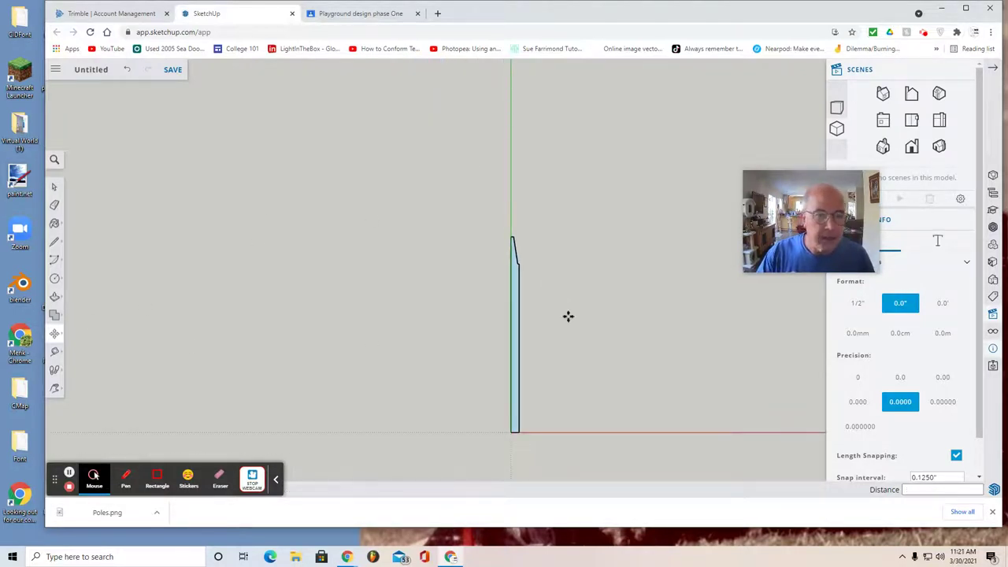
# From a standard view, draw a 1.5" radius circle at the origin, then orbit to see it with the profile
pyautogui.click(912, 149)
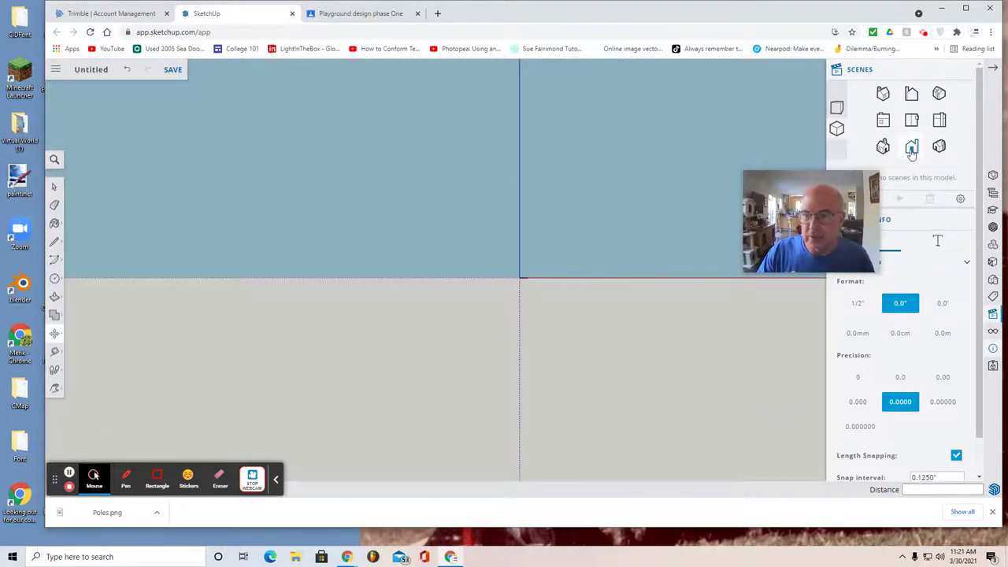
pyautogui.click(59, 281)
pyautogui.click(93, 278)
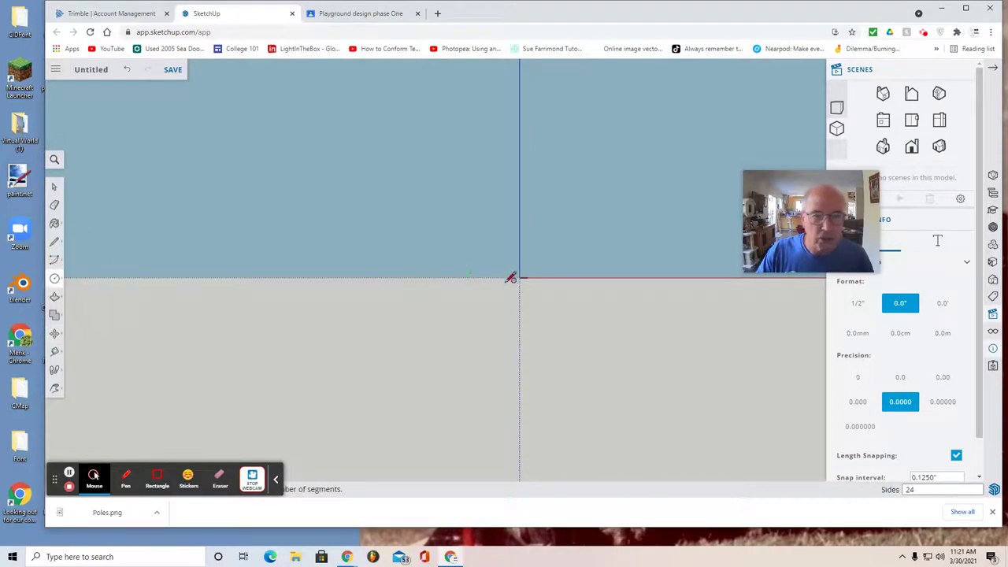
pyautogui.moveTo(520, 282); pyautogui.dragTo(547, 240, button='middle')
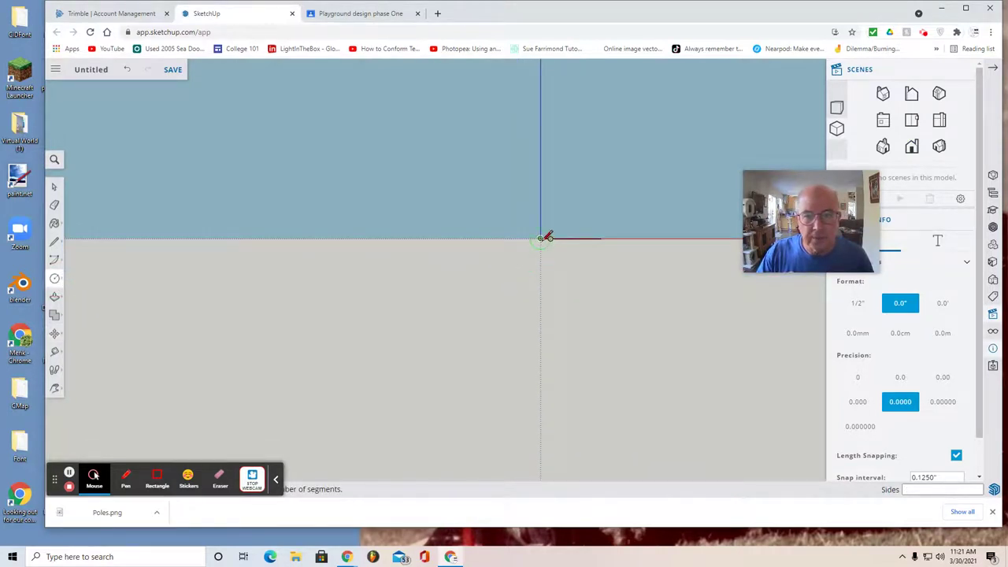
pyautogui.click(541, 238)
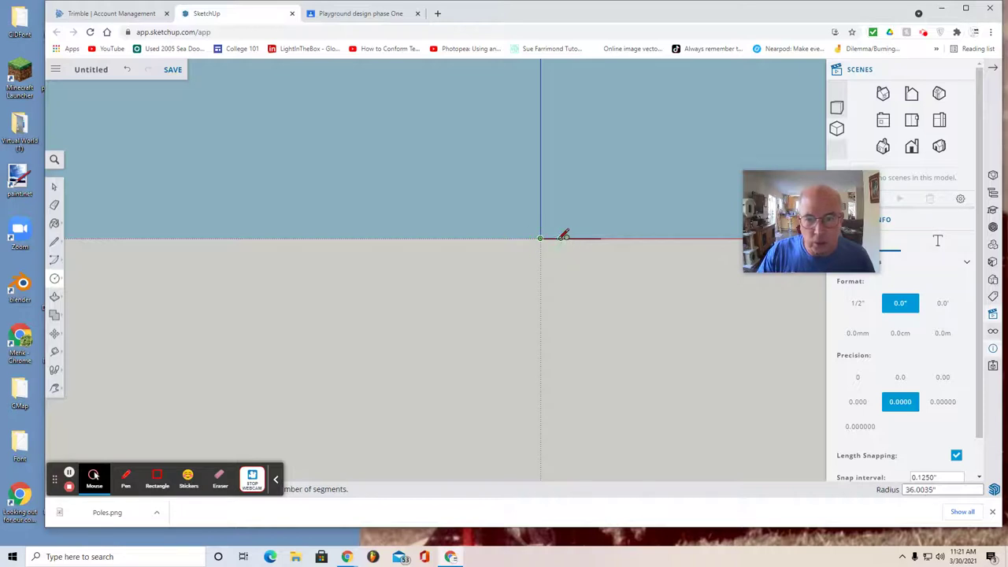
pyautogui.click(604, 238)
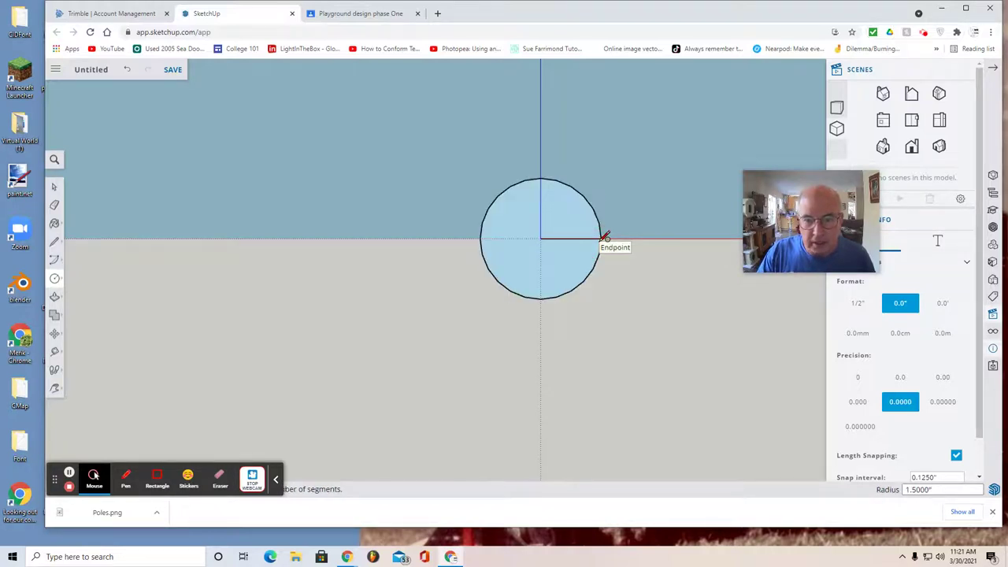
pyautogui.click(55, 391)
pyautogui.click(82, 350)
pyautogui.moveTo(602, 383); pyautogui.dragTo(524, 394)
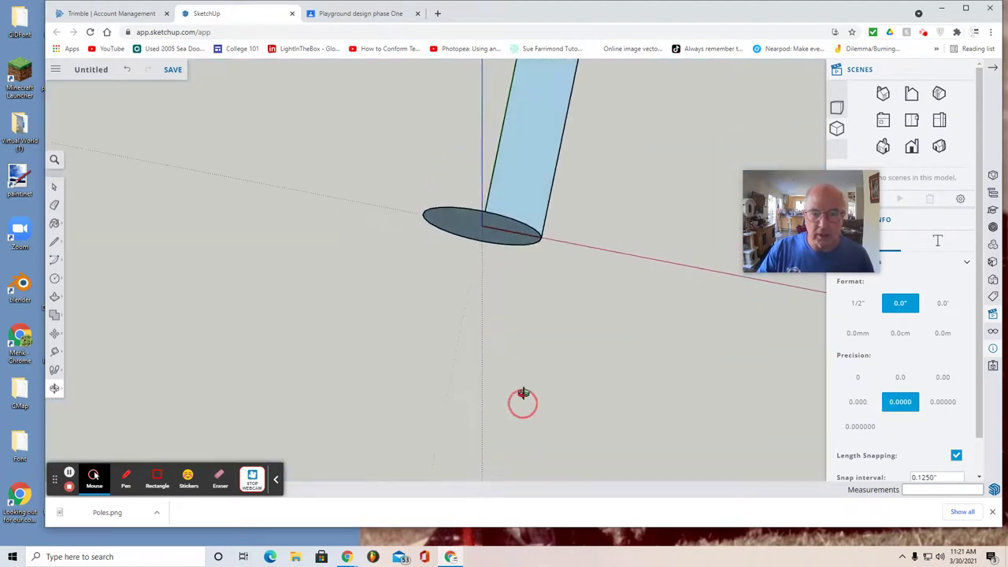
# Use Follow Me to sweep the crayon profile face around the base circle
pyautogui.scroll(2, 574, 289)
pyautogui.scroll(-8, 575, 288)
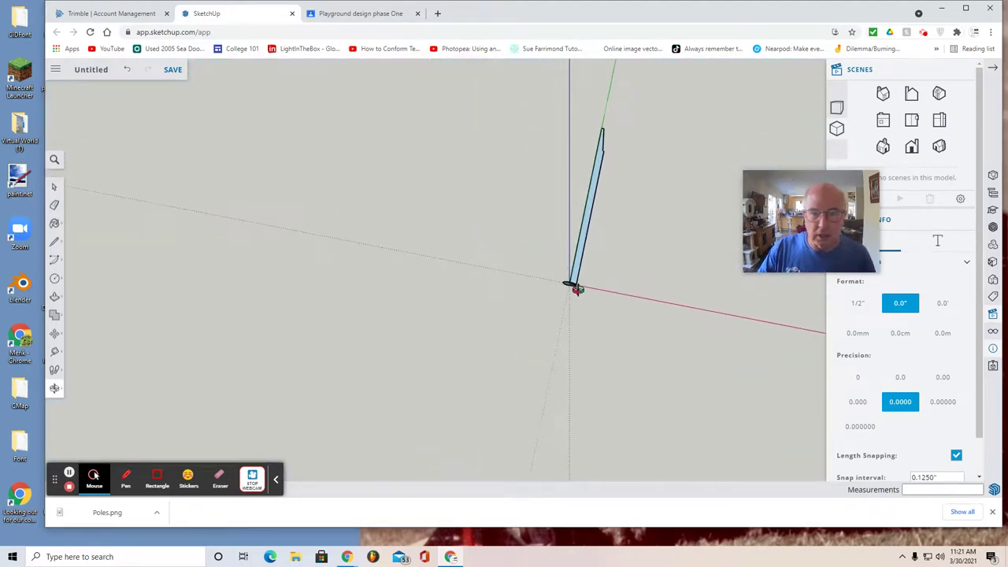
pyautogui.click(55, 297)
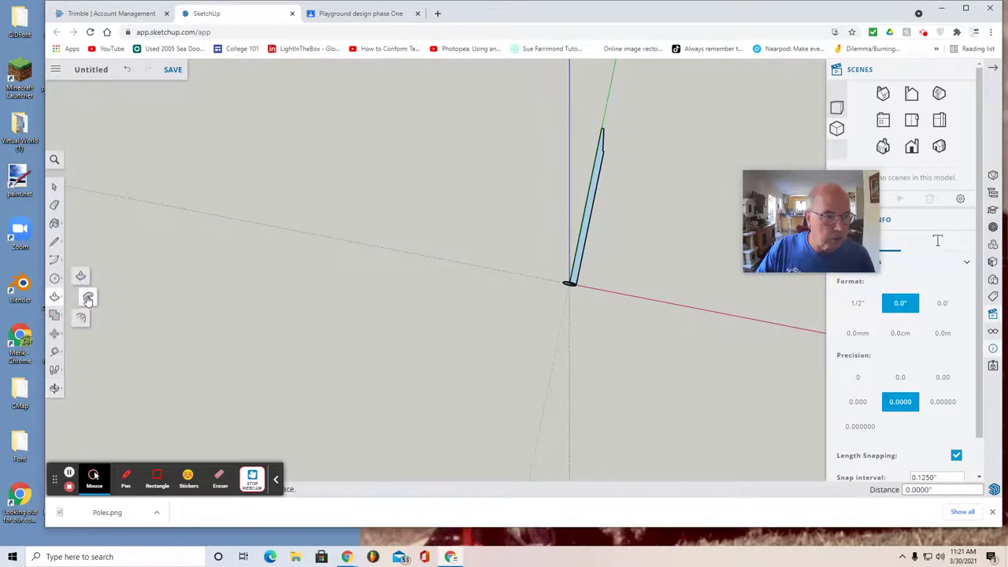
pyautogui.click(87, 299)
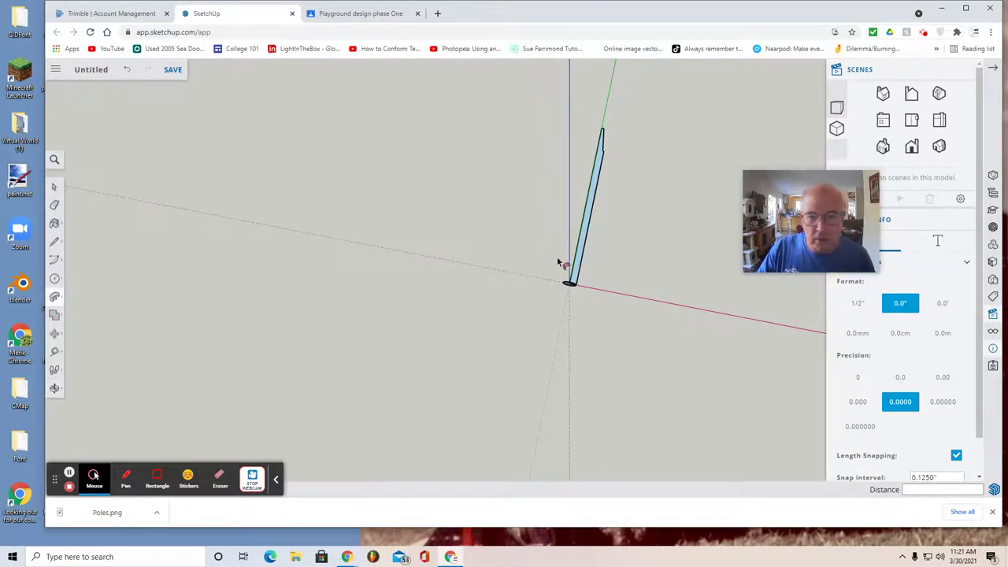
pyautogui.scroll(3, 558, 262)
pyautogui.scroll(2, 562, 286)
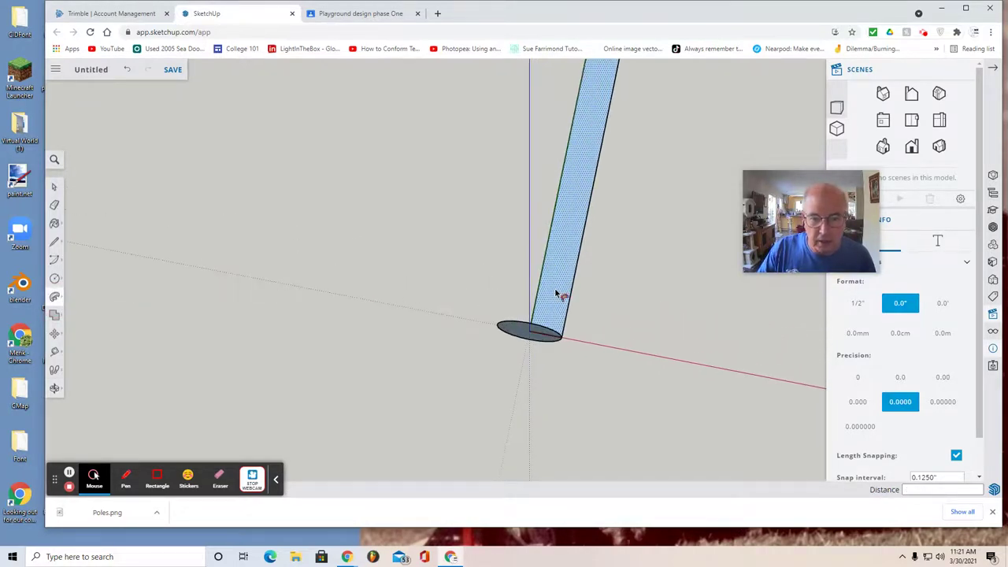
pyautogui.click(558, 293)
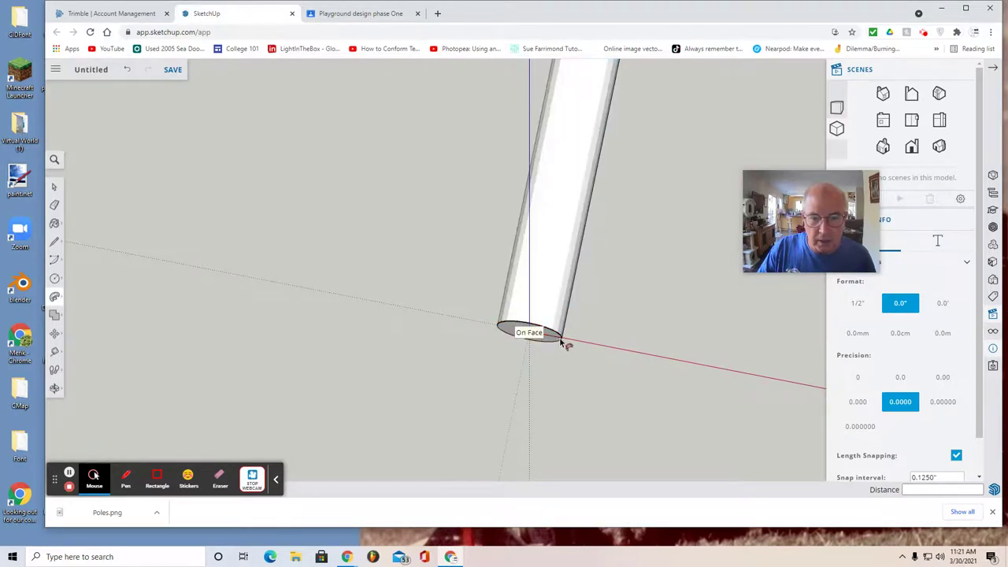
# Switch to the straight Front view of the finished round pole
pyautogui.scroll(5, 563, 341)
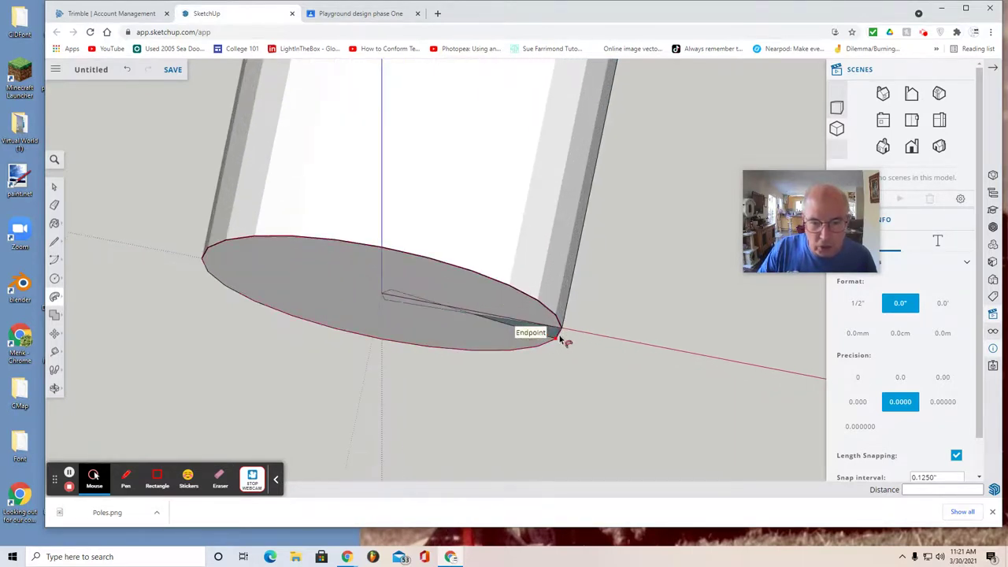
pyautogui.scroll(-3, 562, 333)
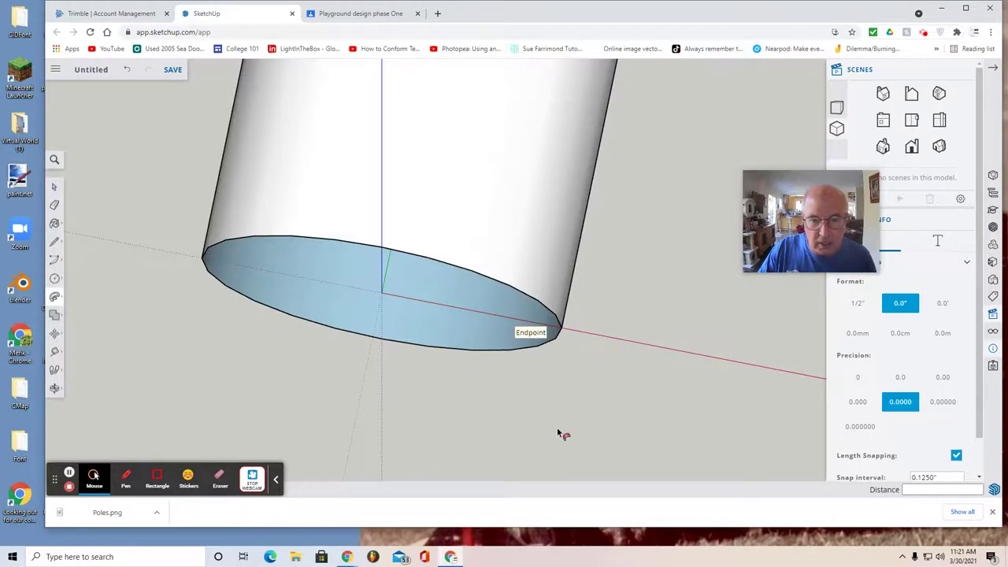
pyautogui.scroll(-4, 560, 429)
pyautogui.scroll(-4, 561, 420)
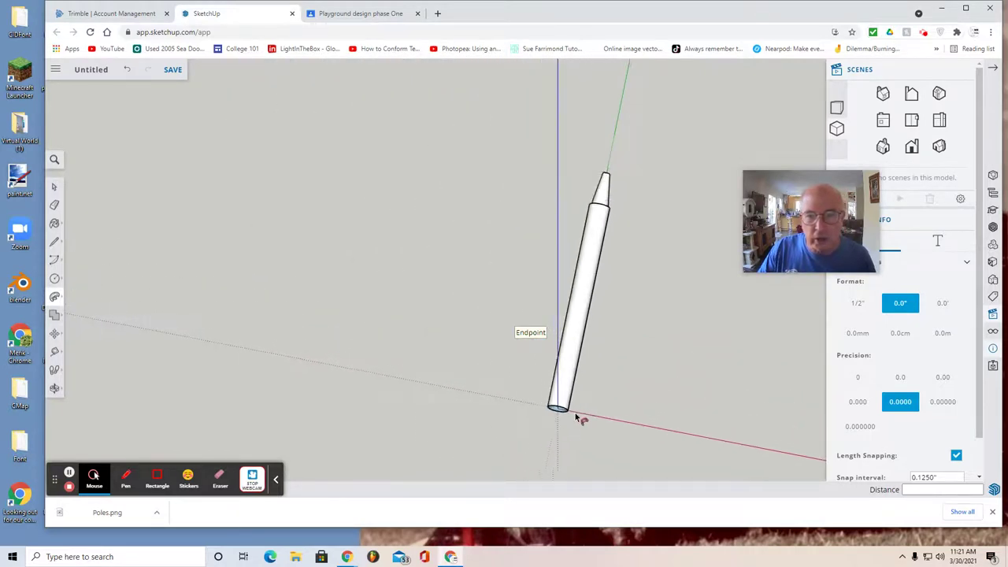
pyautogui.click(54, 386)
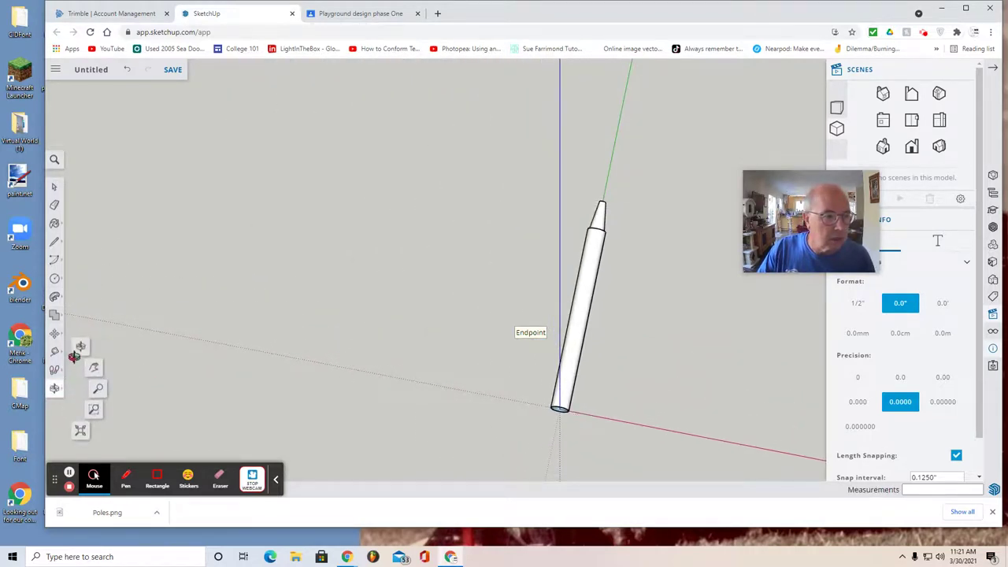
pyautogui.click(906, 120)
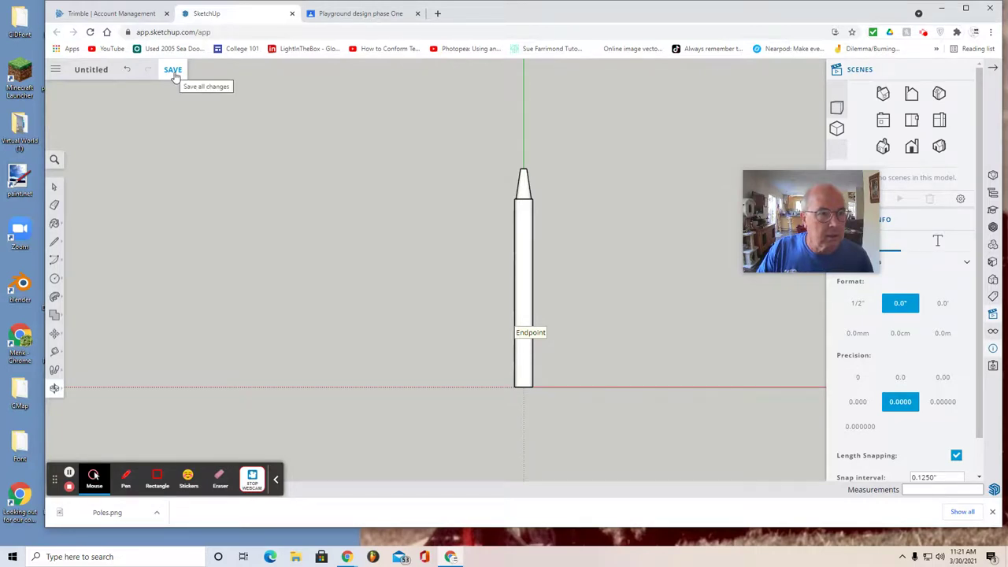
# Save the model under the name 'Crayon Pole' in the project's Playground 2 folder
pyautogui.click(172, 70)
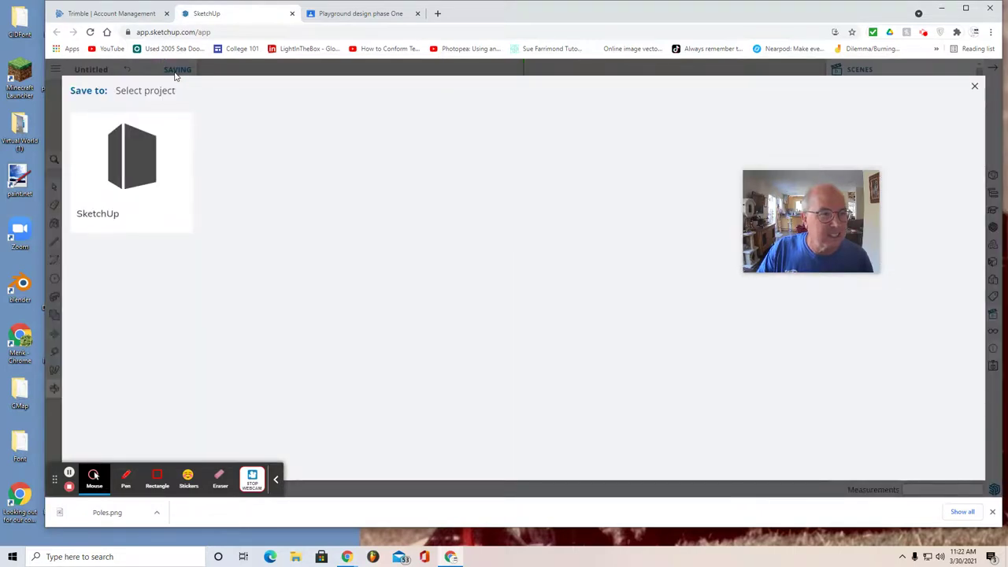
pyautogui.click(137, 197)
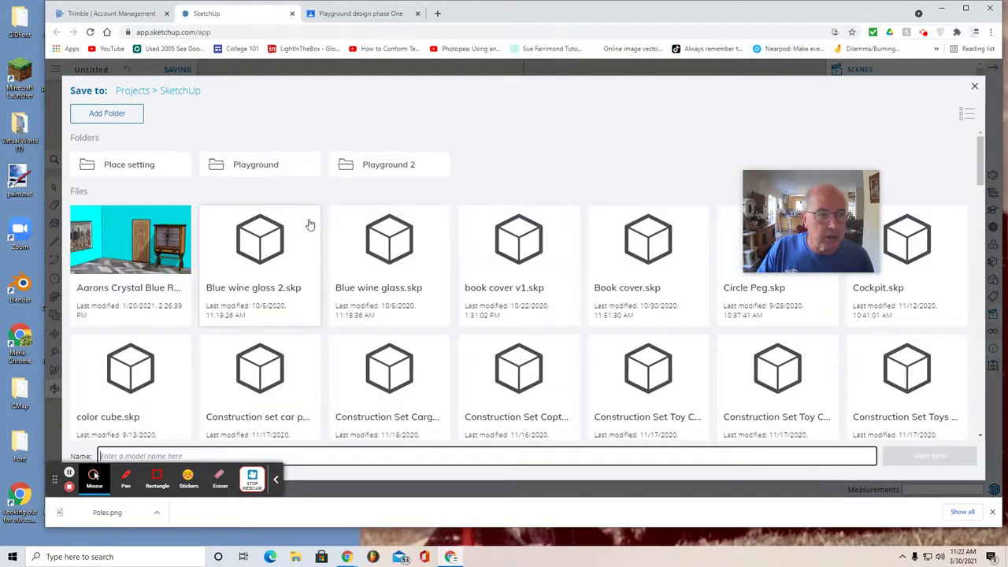
pyautogui.click(391, 164)
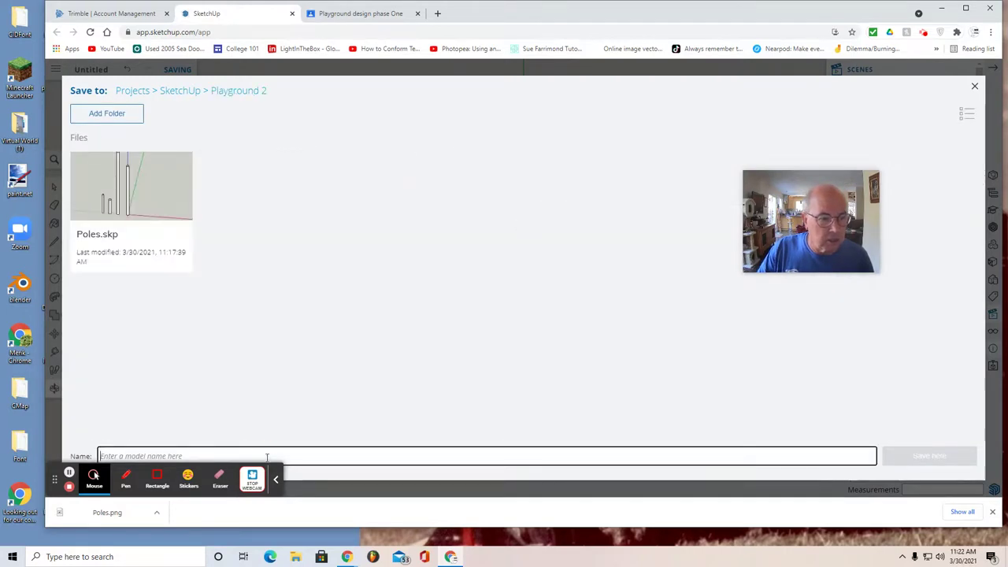
pyautogui.write('Cr')
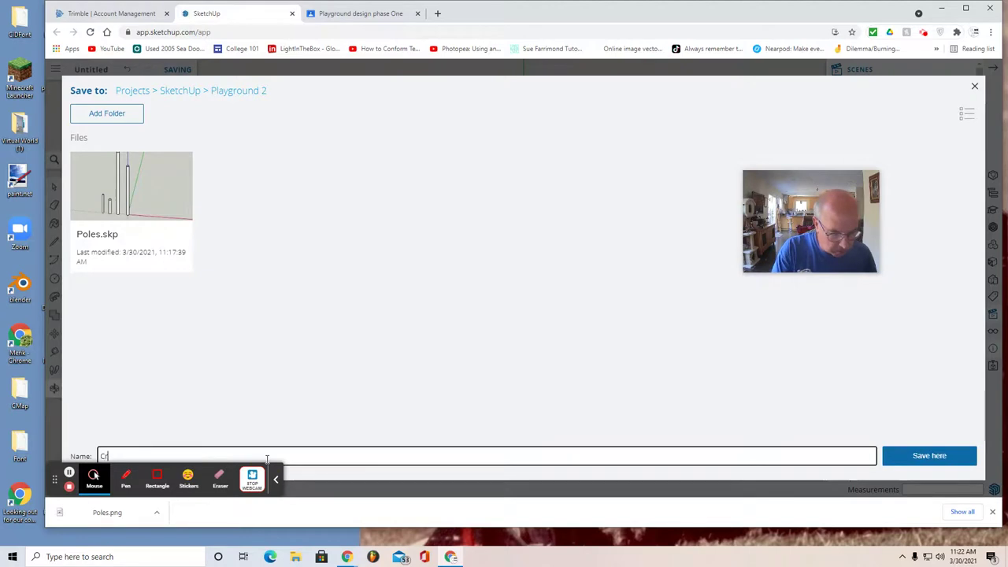
pyautogui.write('ayon Pole')
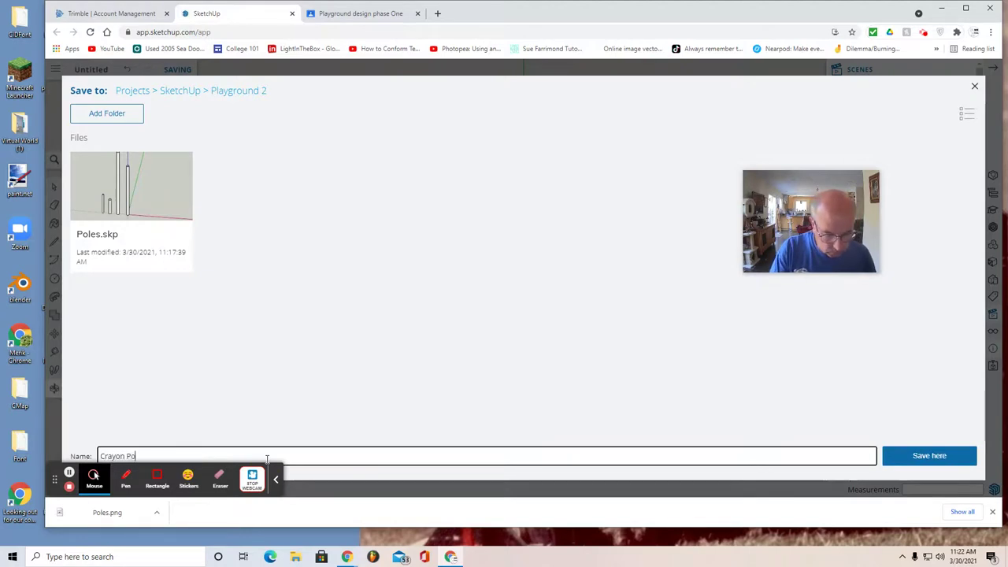
pyautogui.click(907, 457)
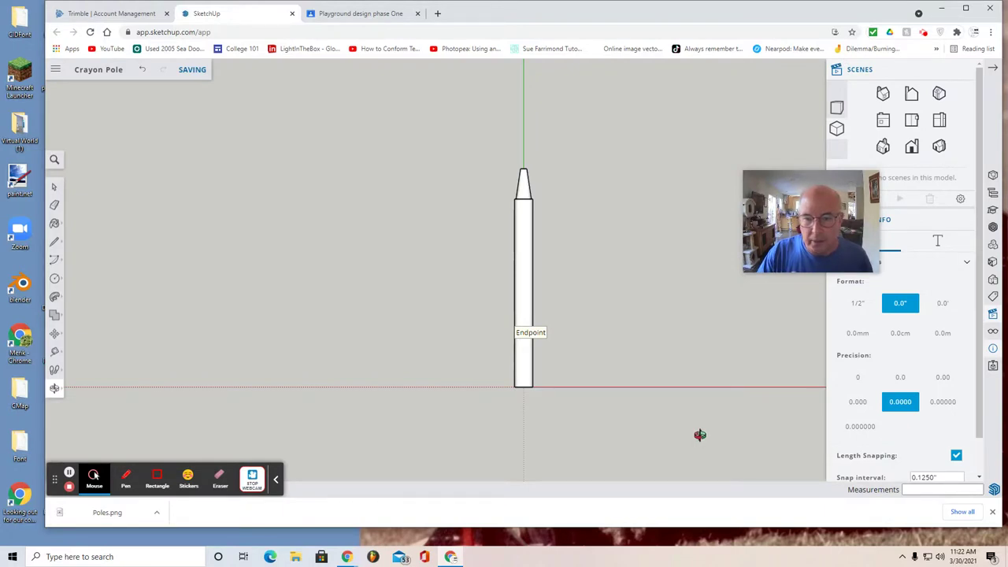
# Export the current crayon pole view from the main menu as a PNG image
pyautogui.click(56, 70)
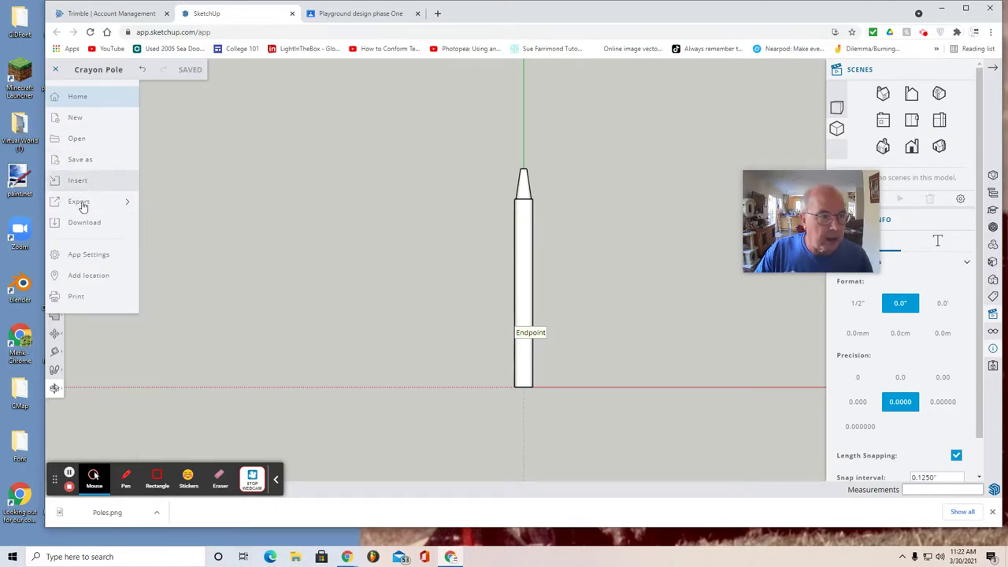
pyautogui.moveTo(80, 203)
pyautogui.click(167, 227)
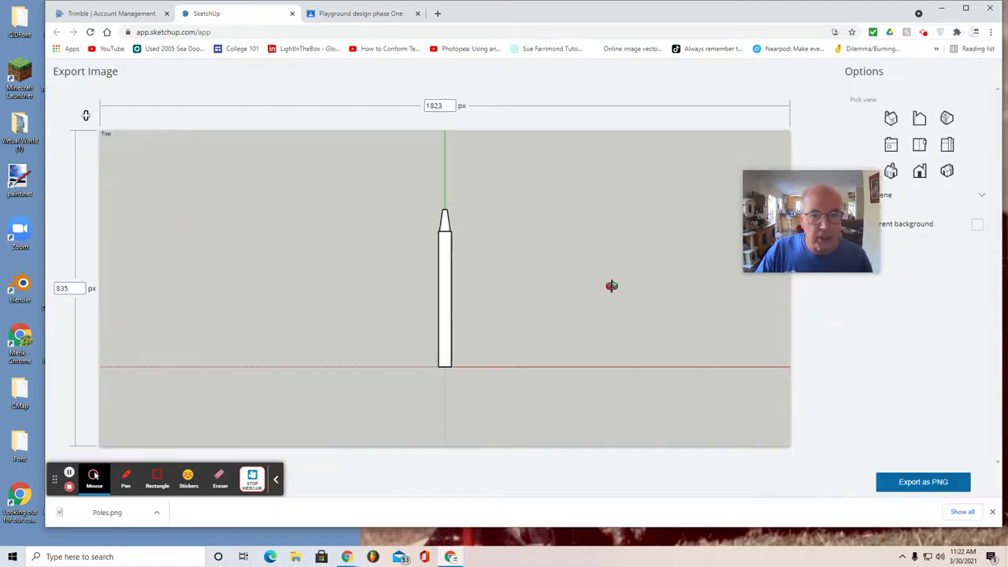
pyautogui.click(914, 489)
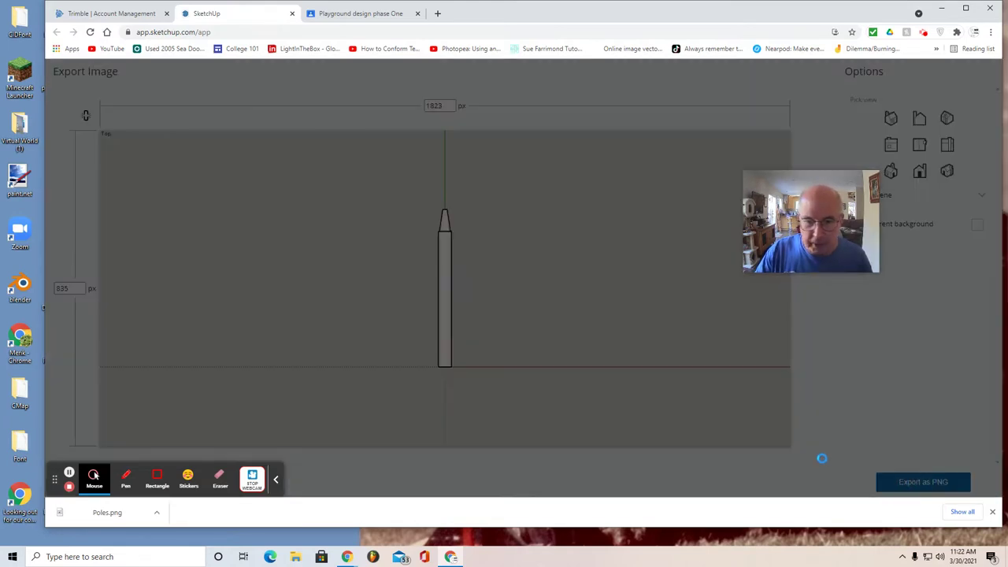